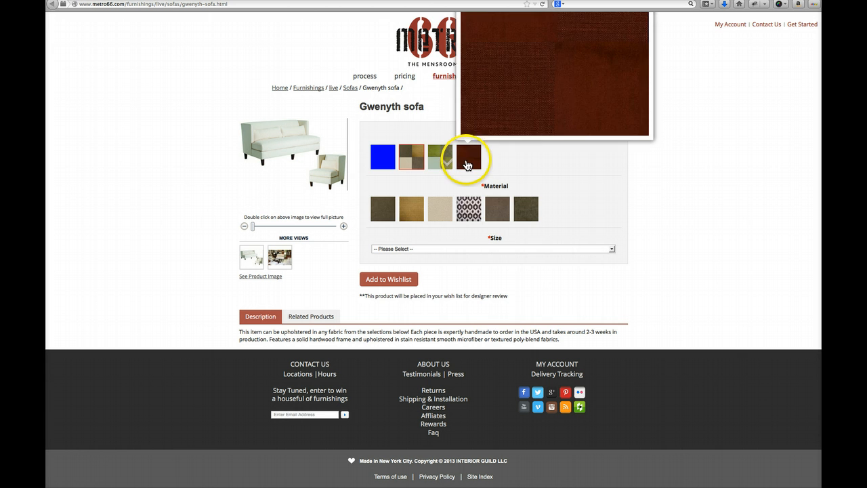
Select the Beiges & Taupes color family for the Gwenyth sofa and preview its first material swatch.
{"action": "left_click", "coordinate": [437, 162]}
{"action": "left_click", "coordinate": [418, 163]}
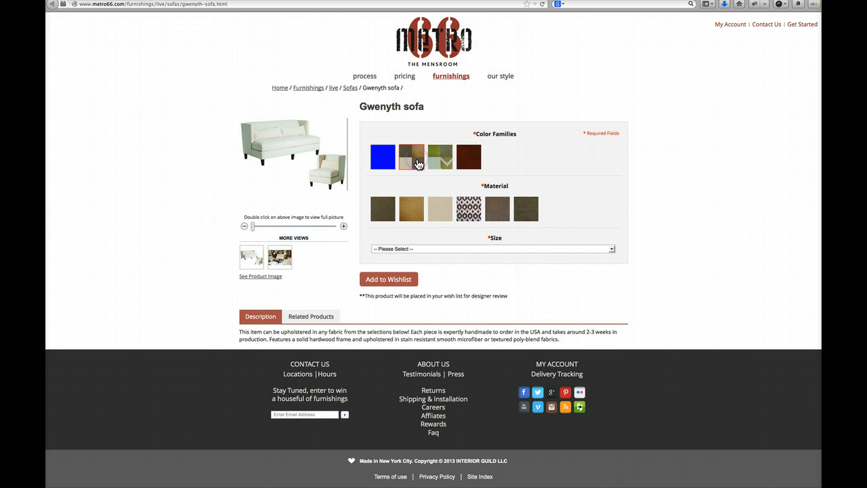
{"action": "left_click", "coordinate": [418, 164]}
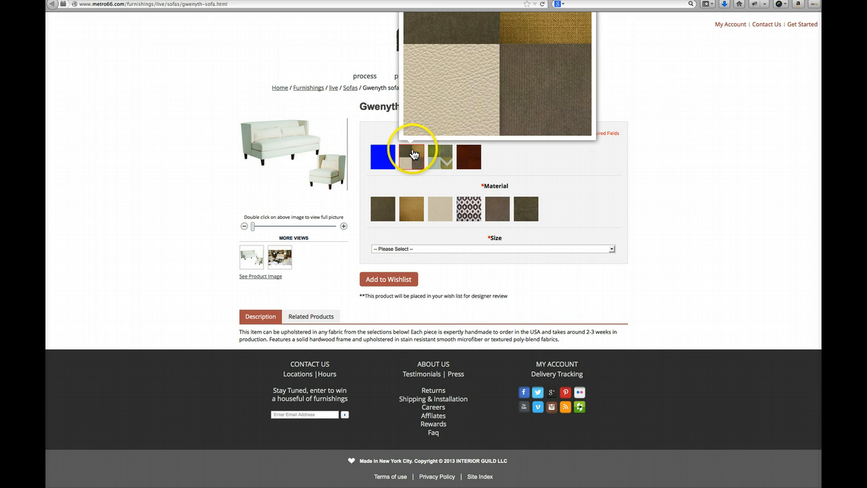
{"action": "left_click", "coordinate": [381, 215]}
{"action": "left_click", "coordinate": [381, 217]}
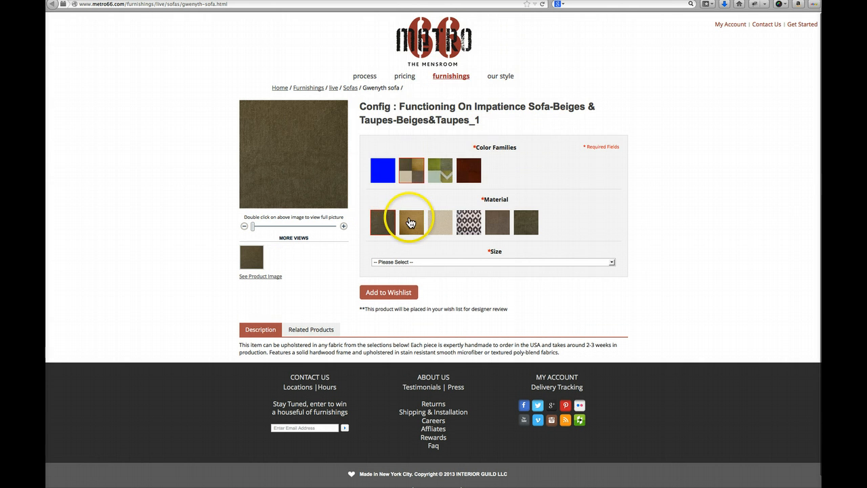
Preview the sofa's cream, patterned and ribbed brown material swatches, and try the zoom control on the ribbed fabric image.
{"action": "left_click", "coordinate": [444, 224]}
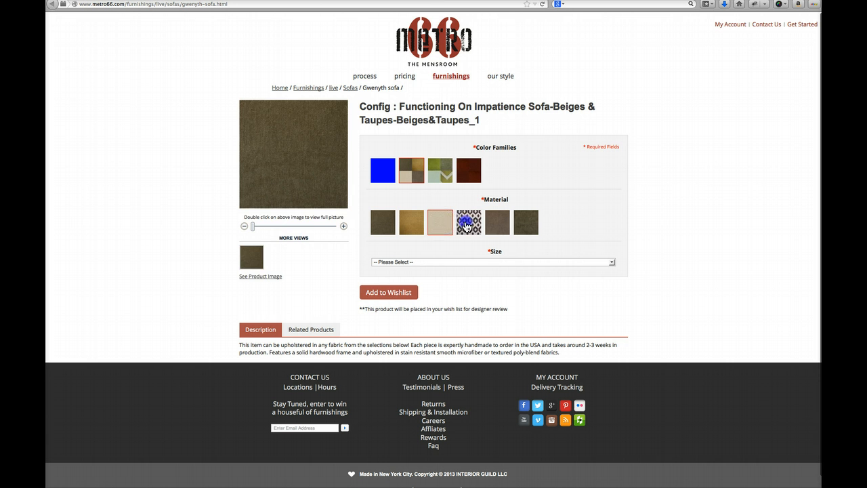
{"action": "left_click", "coordinate": [466, 226]}
{"action": "left_click", "coordinate": [497, 223]}
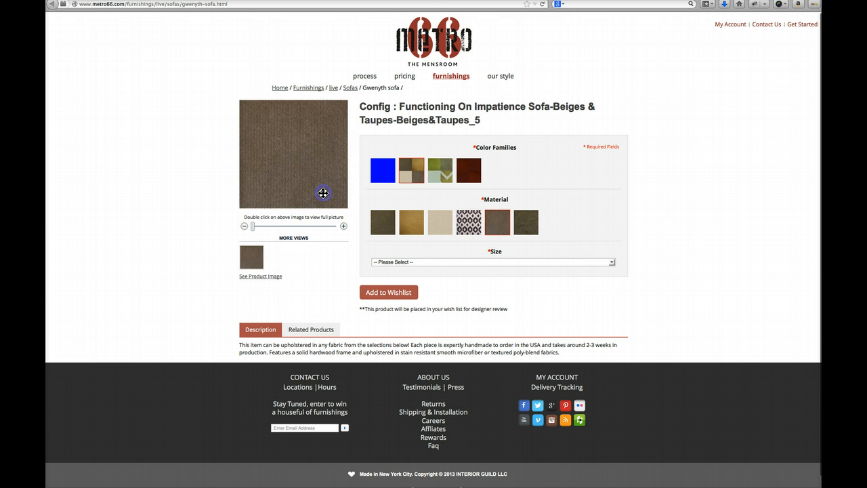
{"action": "mouse_move", "coordinate": [254, 226]}
{"action": "left_mouse_down"}
{"action": "mouse_move", "coordinate": [333, 231]}
{"action": "mouse_move", "coordinate": [257, 225]}
{"action": "left_mouse_up"}
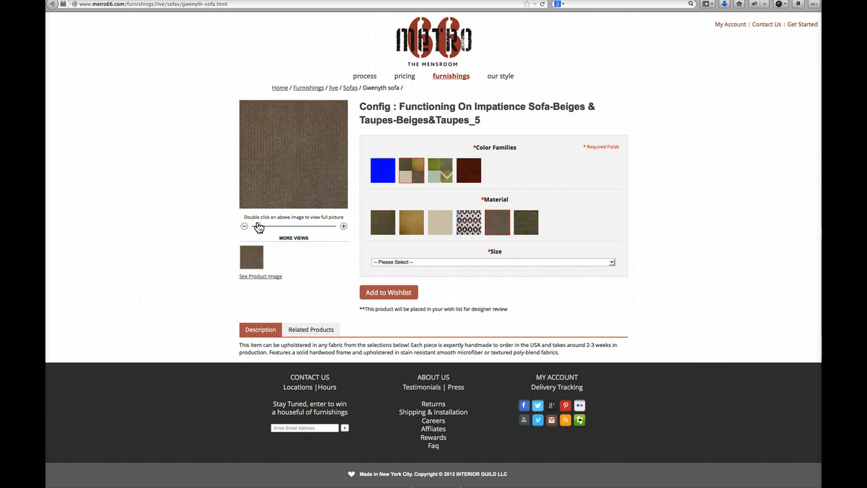
{"action": "left_click", "coordinate": [543, 4]}
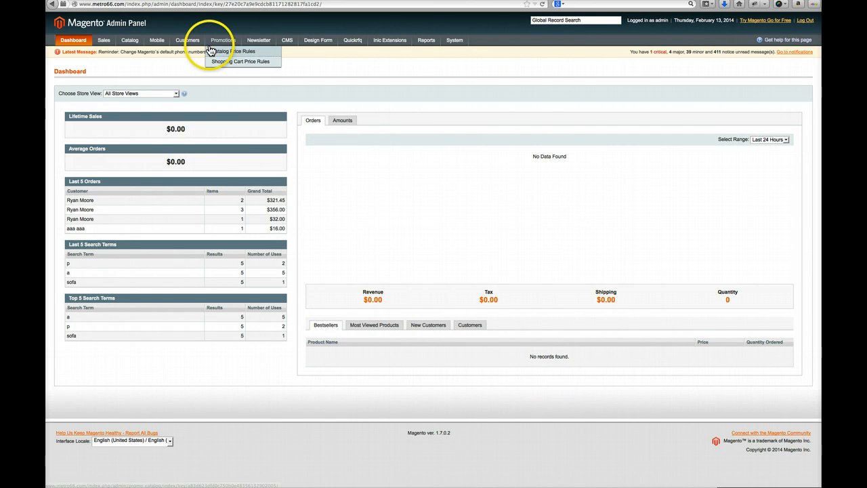
Open the Manage Attributes list for catalog products in the Magento admin panel.
{"action": "mouse_move", "coordinate": [130, 42]}
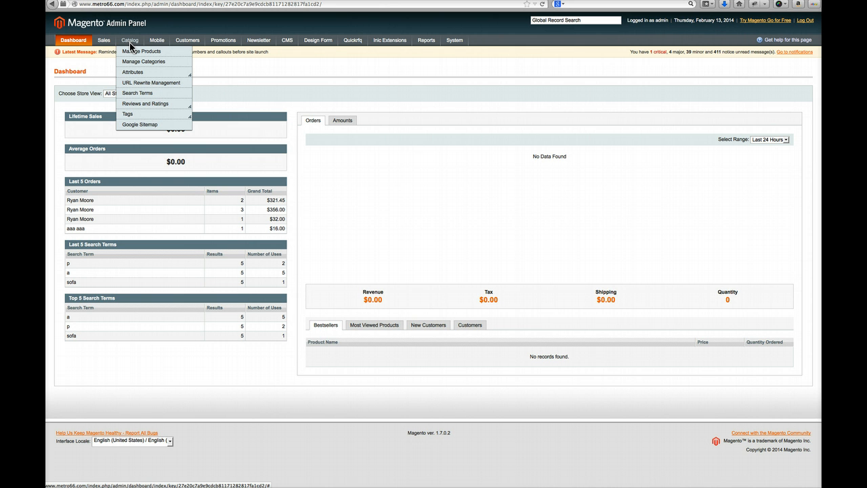
{"action": "mouse_move", "coordinate": [139, 76]}
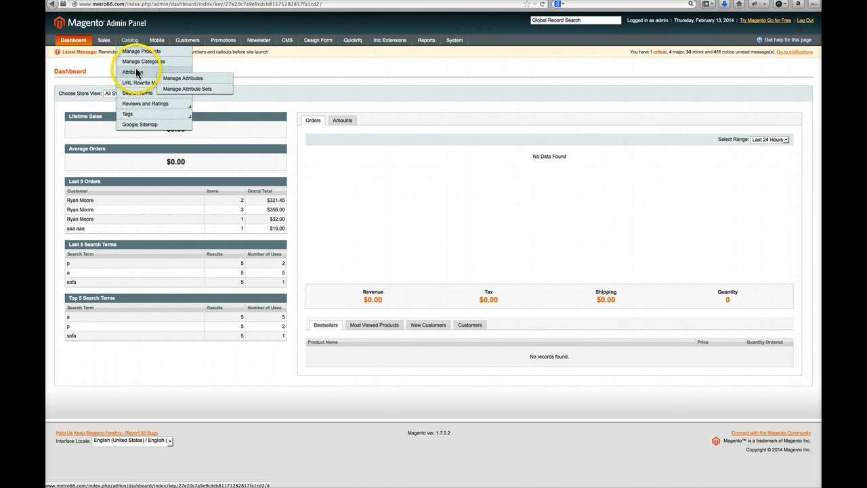
{"action": "left_click", "coordinate": [177, 83]}
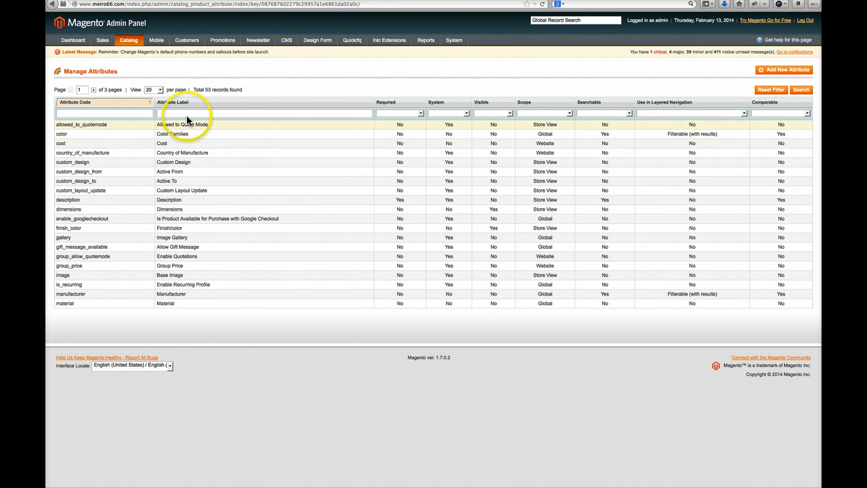
{"action": "left_click", "coordinate": [174, 114]}
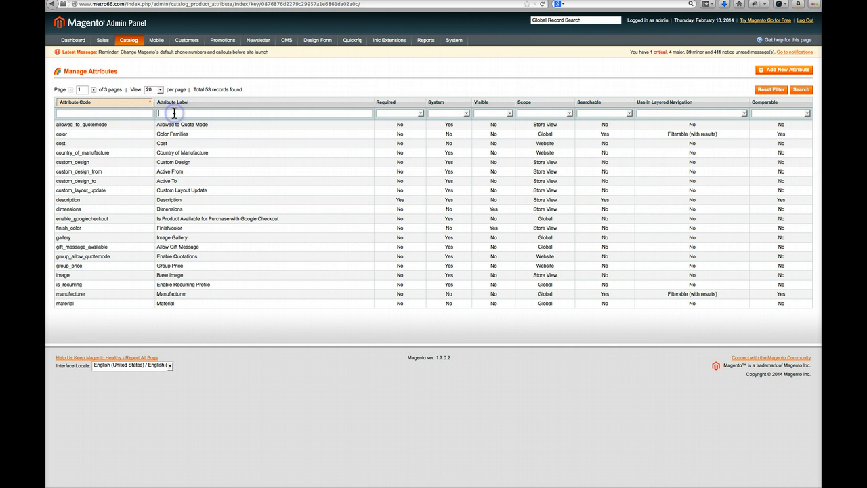
{"action": "left_click", "coordinate": [123, 139]}
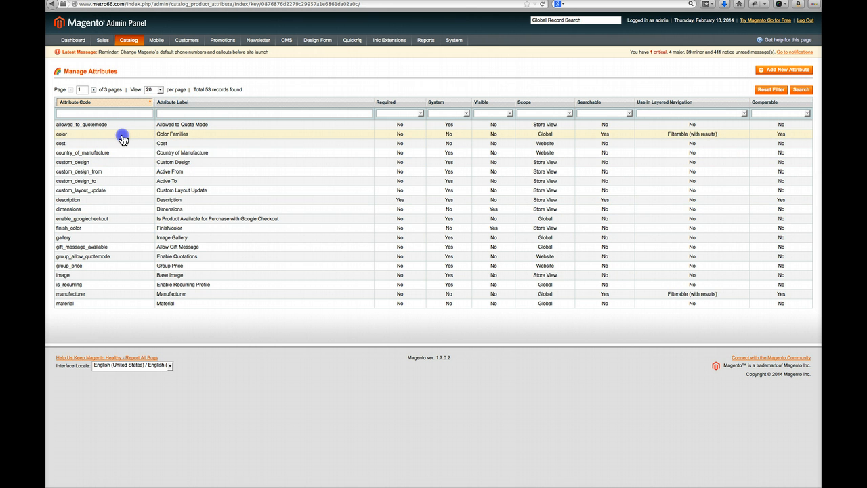
{"action": "left_click_drag", "start_coordinate": [125, 138], "coordinate": [151, 82]}
{"action": "left_click", "coordinate": [123, 80]}
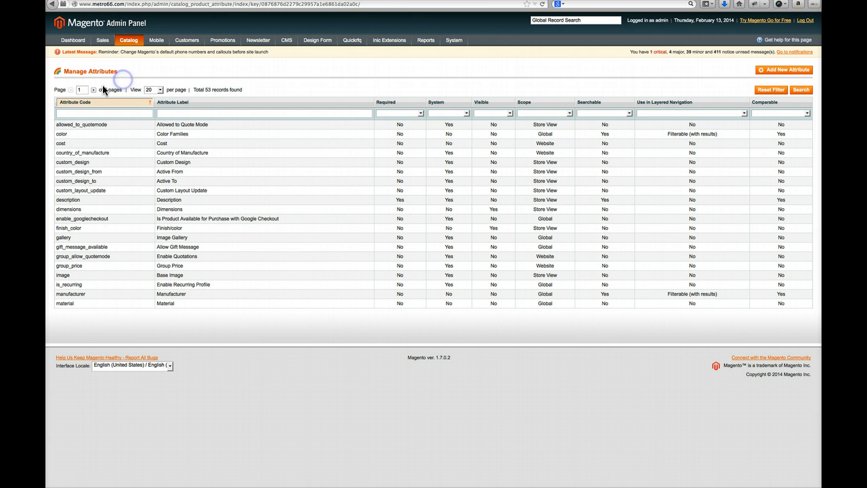
{"action": "left_click", "coordinate": [152, 89]}
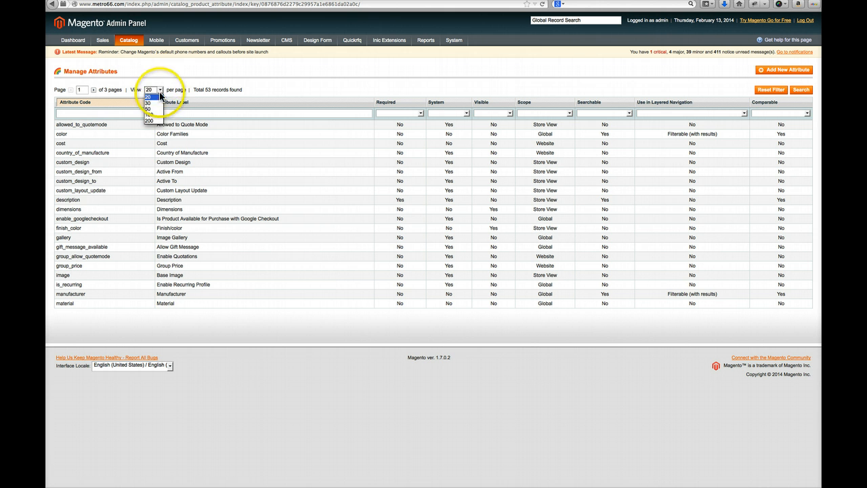
{"action": "left_click", "coordinate": [284, 92]}
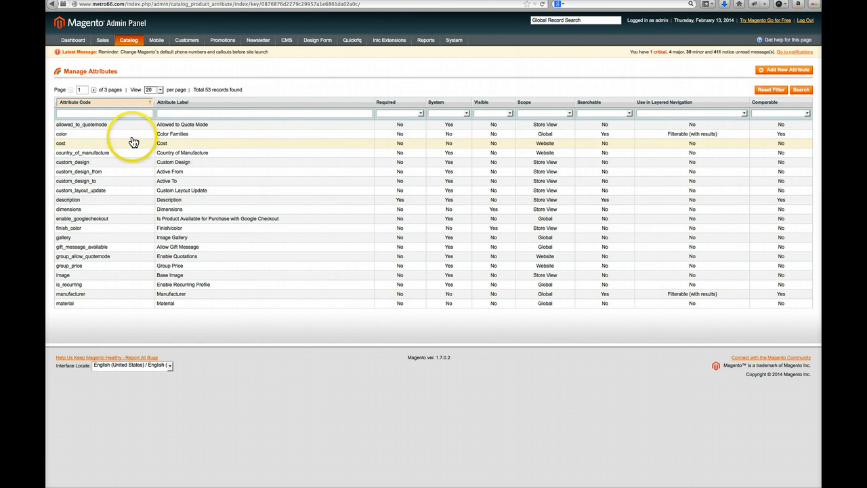
{"action": "left_click", "coordinate": [170, 114]}
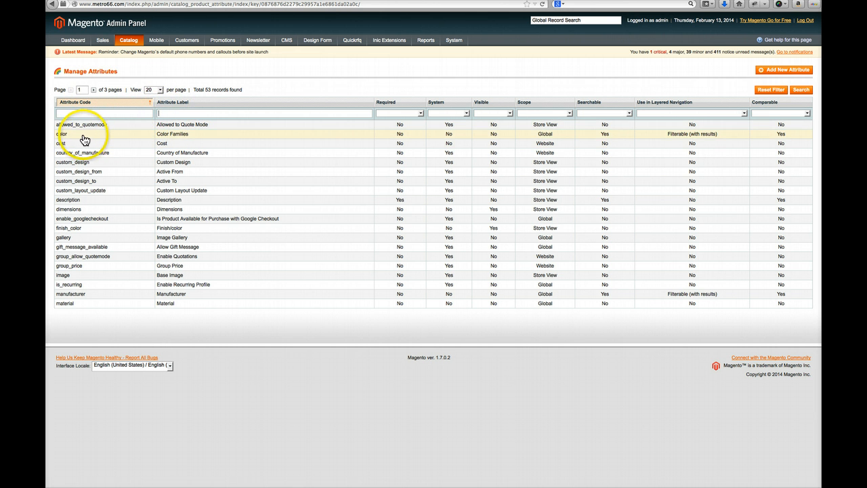
Open the Color Families attribute for editing and look over its attribute and frontend properties.
{"action": "left_click", "coordinate": [188, 138]}
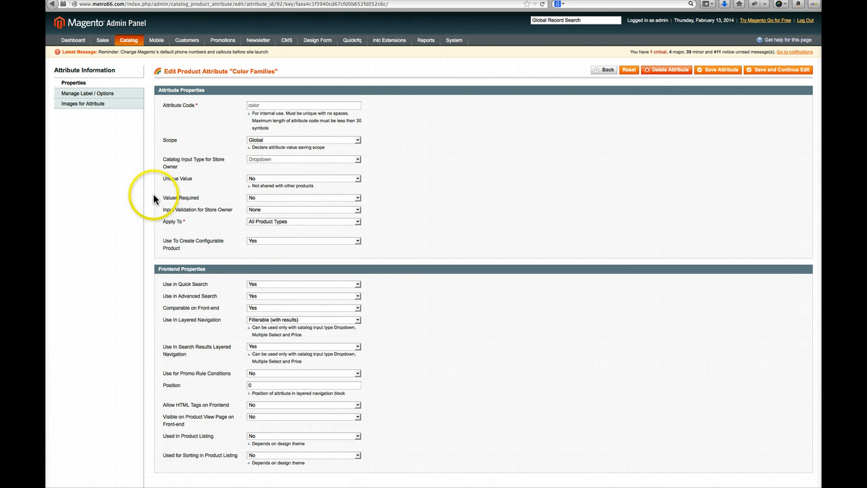
{"action": "scroll", "coordinate": [219, 357], "scroll_direction": "down", "scroll_amount": 3}
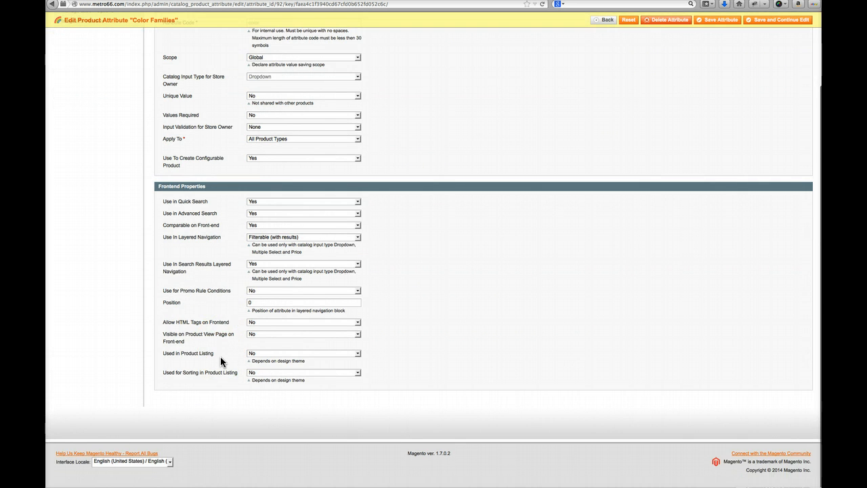
{"action": "scroll", "coordinate": [220, 361], "scroll_direction": "up", "scroll_amount": 3}
{"action": "scroll", "coordinate": [220, 360], "scroll_direction": "down", "scroll_amount": 1}
{"action": "scroll", "coordinate": [220, 360], "scroll_direction": "up", "scroll_amount": 1}
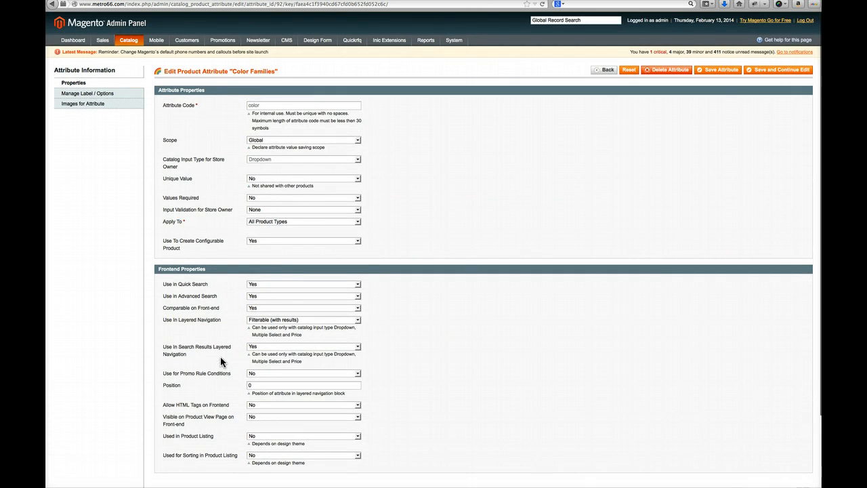
Examine the Color Families attribute's labels, its option names and their position values.
{"action": "left_click", "coordinate": [88, 93]}
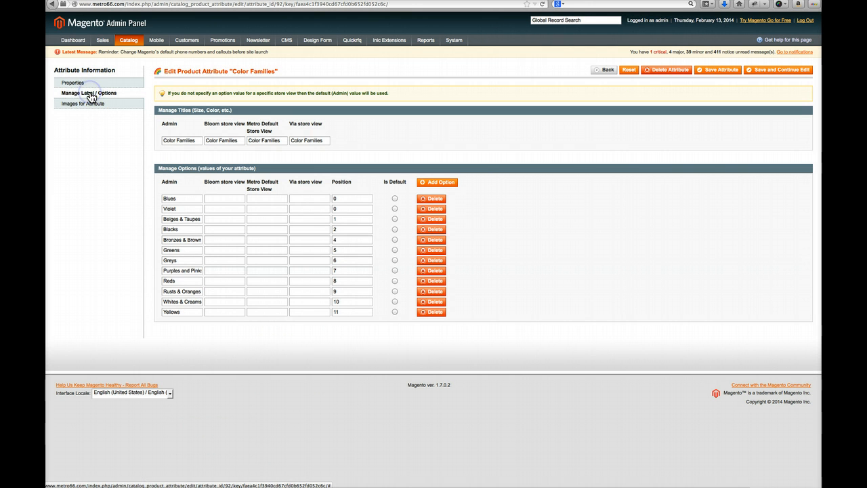
{"action": "left_click", "coordinate": [59, 71]}
{"action": "left_click_drag", "start_coordinate": [112, 73], "coordinate": [115, 72]}
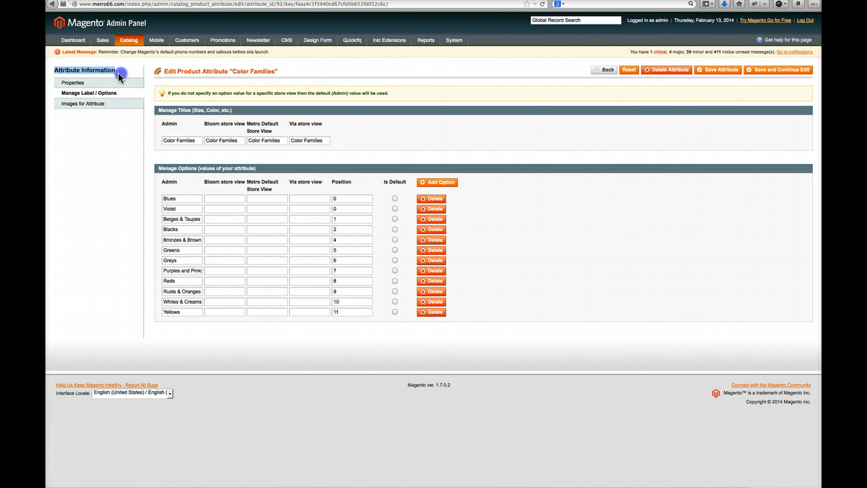
{"action": "left_click", "coordinate": [71, 83]}
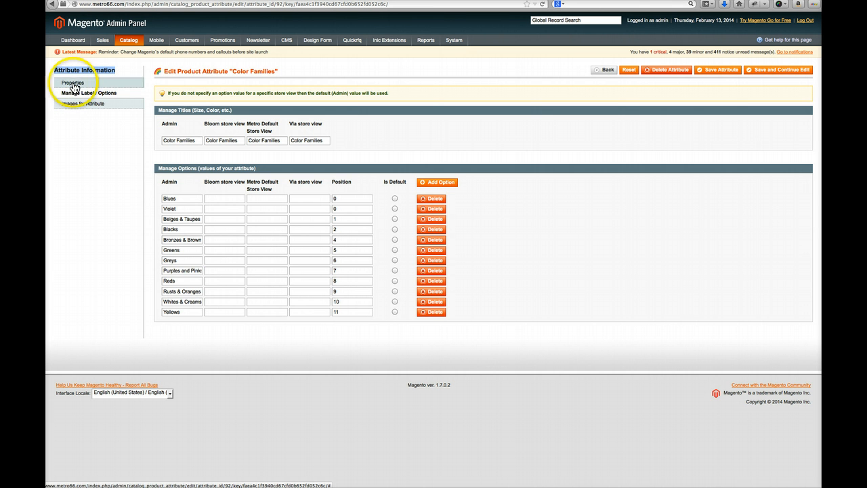
{"action": "left_click", "coordinate": [78, 98]}
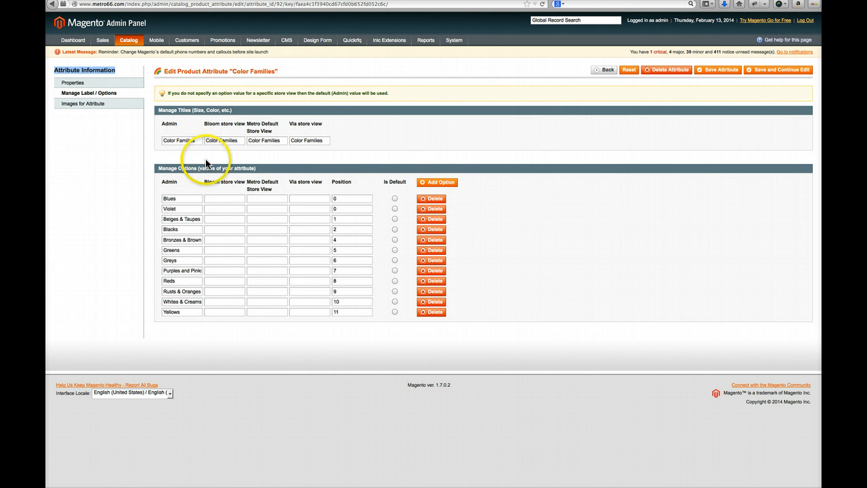
{"action": "left_click_drag", "start_coordinate": [181, 199], "coordinate": [140, 205]}
{"action": "left_click_drag", "start_coordinate": [180, 229], "coordinate": [144, 227]}
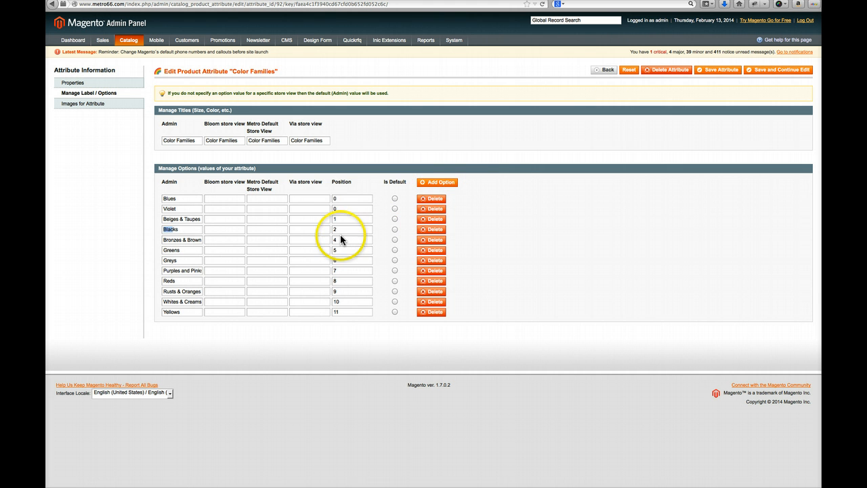
{"action": "left_click_drag", "start_coordinate": [332, 219], "coordinate": [342, 230]}
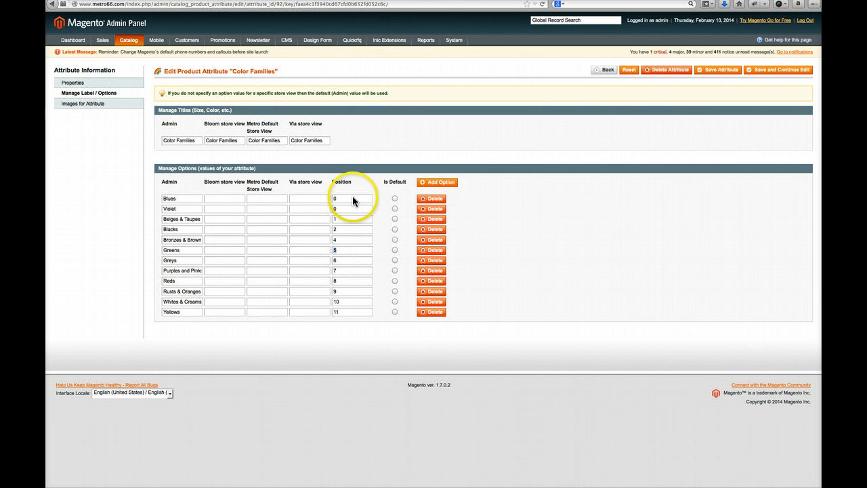
{"action": "left_click_drag", "start_coordinate": [178, 208], "coordinate": [150, 208]}
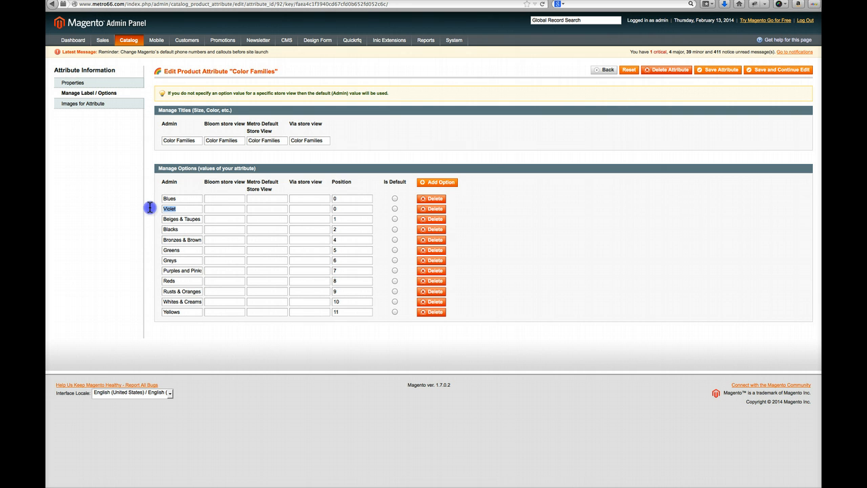
{"action": "left_click", "coordinate": [437, 183]}
{"action": "left_click", "coordinate": [181, 199]}
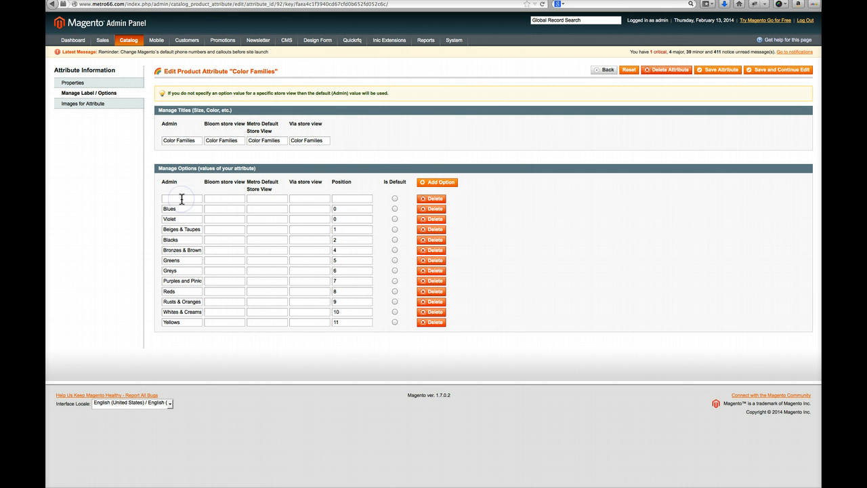
{"action": "left_click", "coordinate": [431, 199]}
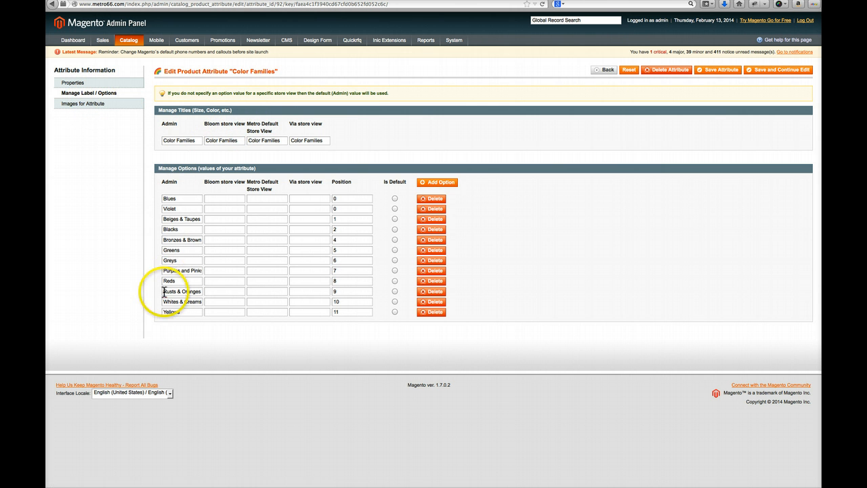
Look over the swatch settings and option images of the attribute, and return to its label options.
{"action": "left_click", "coordinate": [84, 105]}
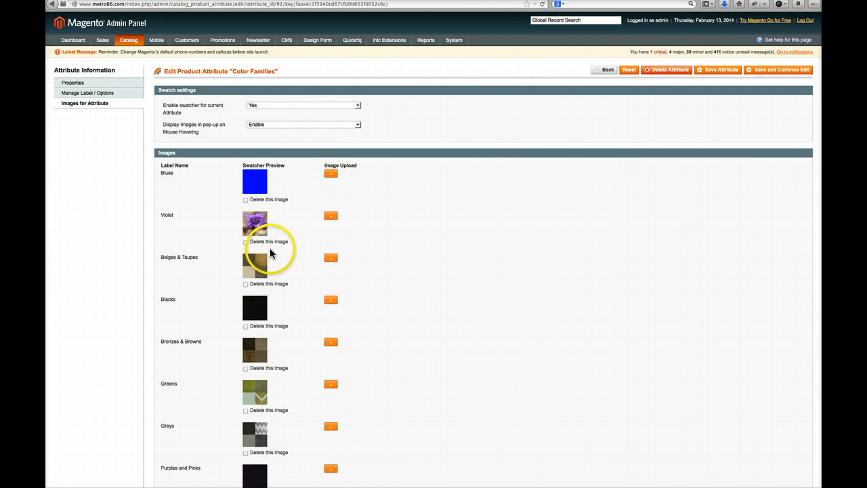
{"action": "left_click", "coordinate": [86, 96]}
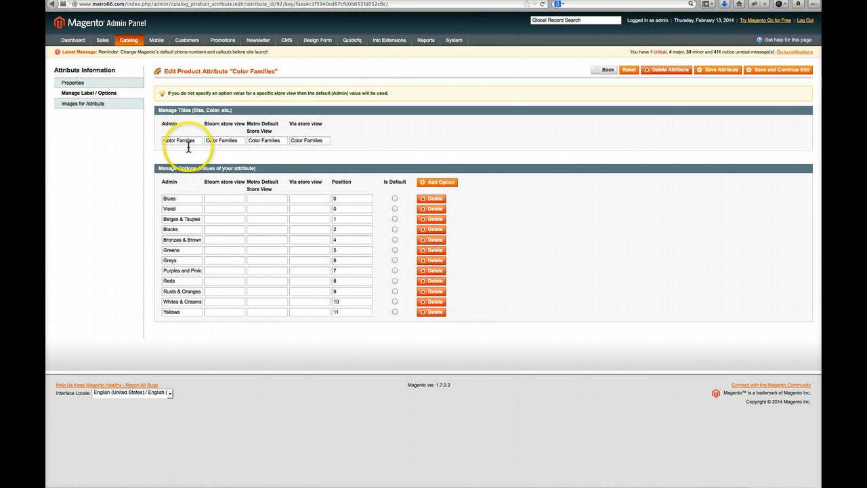
Add a Creams option with position 0 to the Color Families attribute and save it, keeping it open for editing.
{"action": "left_click", "coordinate": [438, 183]}
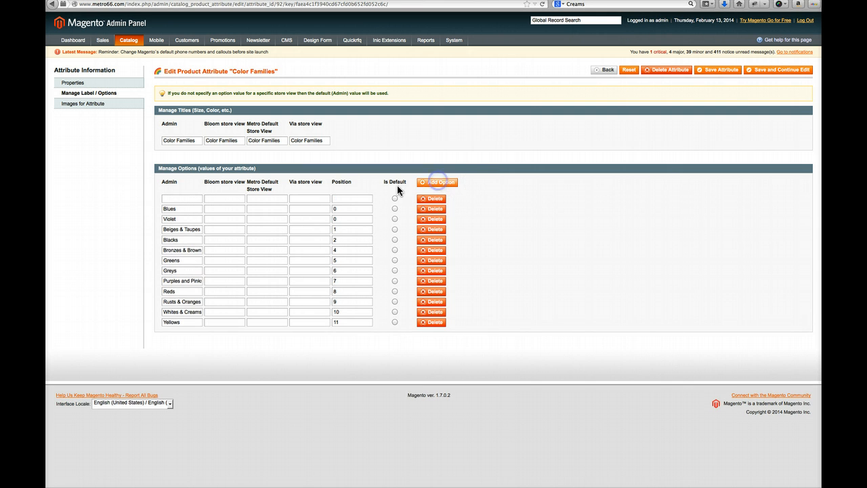
{"action": "left_click", "coordinate": [171, 198]}
{"action": "type", "text": "Creams"}
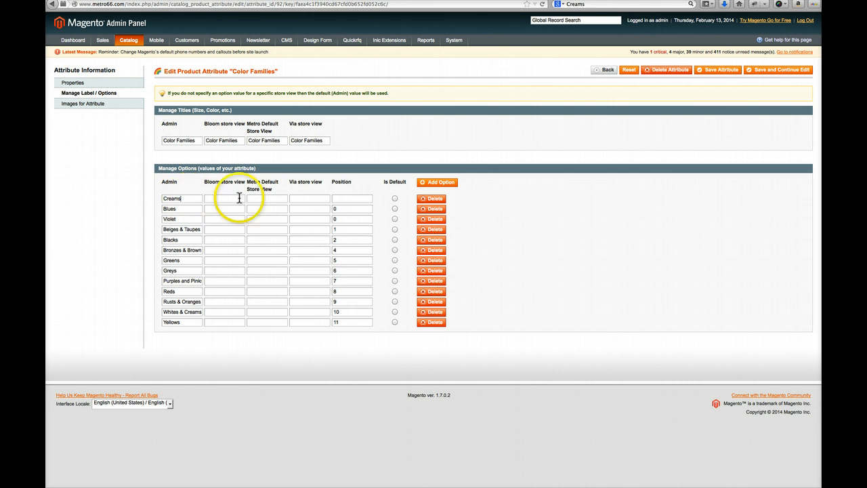
{"action": "left_click", "coordinate": [345, 201]}
{"action": "type", "text": "0"}
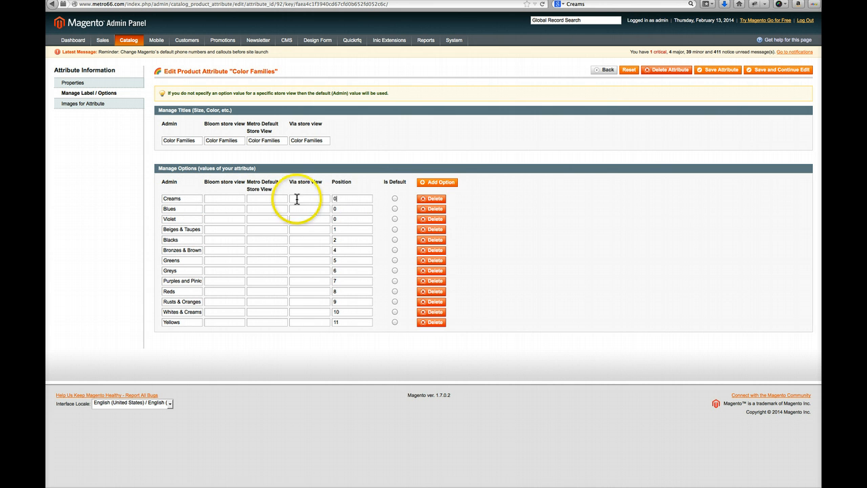
{"action": "left_click", "coordinate": [765, 73]}
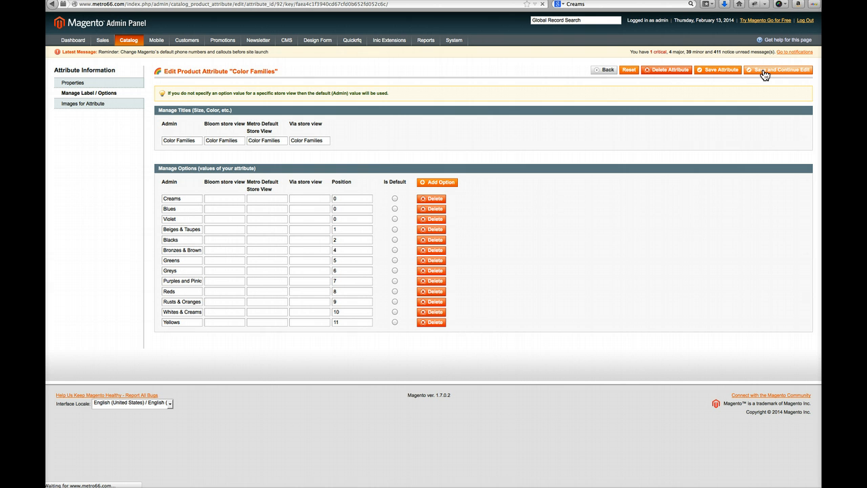
{"action": "left_click", "coordinate": [727, 76]}
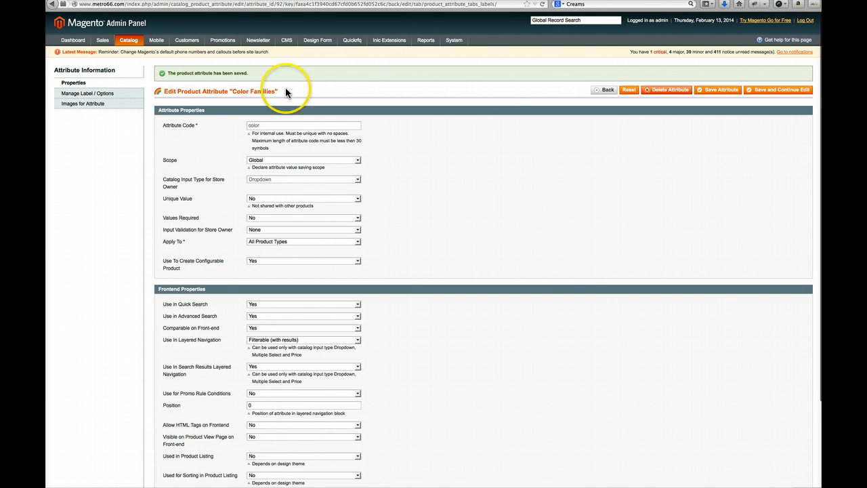
Choose cream_swatch_sample.jpg from the Desktop as the swatch image for the Creams option of the Color Families attribute.
{"action": "left_click_drag", "start_coordinate": [164, 73], "coordinate": [245, 81]}
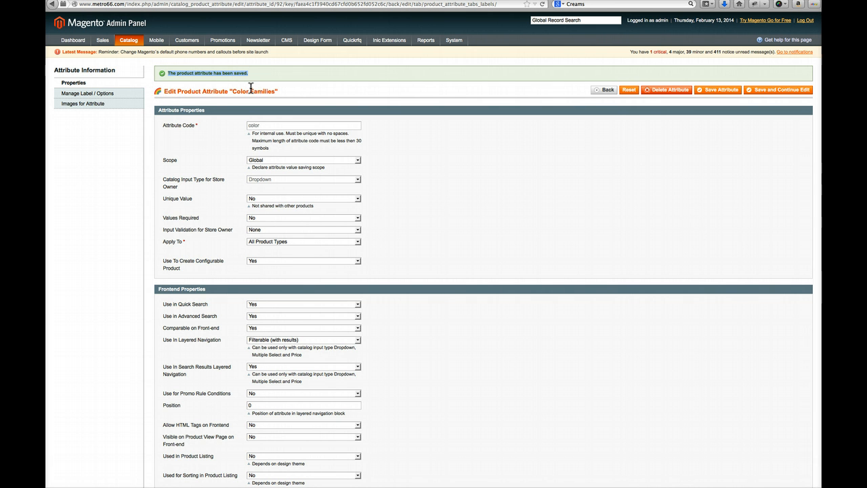
{"action": "left_click", "coordinate": [89, 105]}
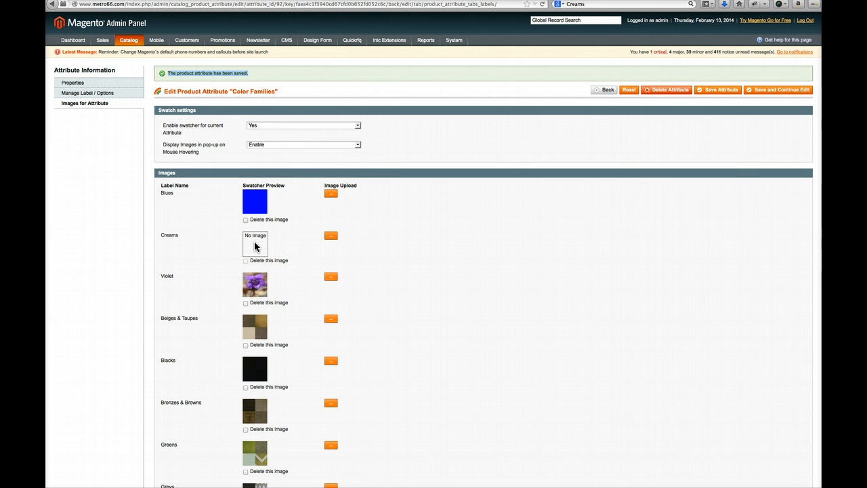
{"action": "left_click_drag", "start_coordinate": [159, 235], "coordinate": [192, 242]}
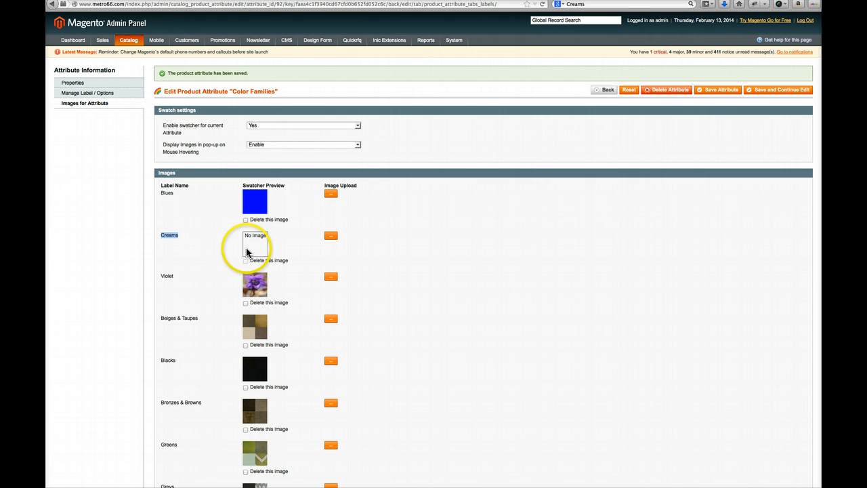
{"action": "left_click", "coordinate": [211, 246]}
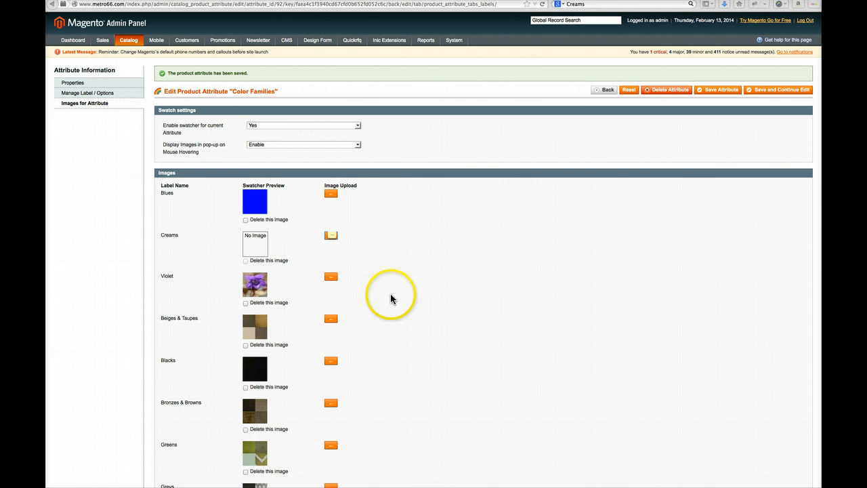
{"action": "key", "text": "ctrl+Tab"}
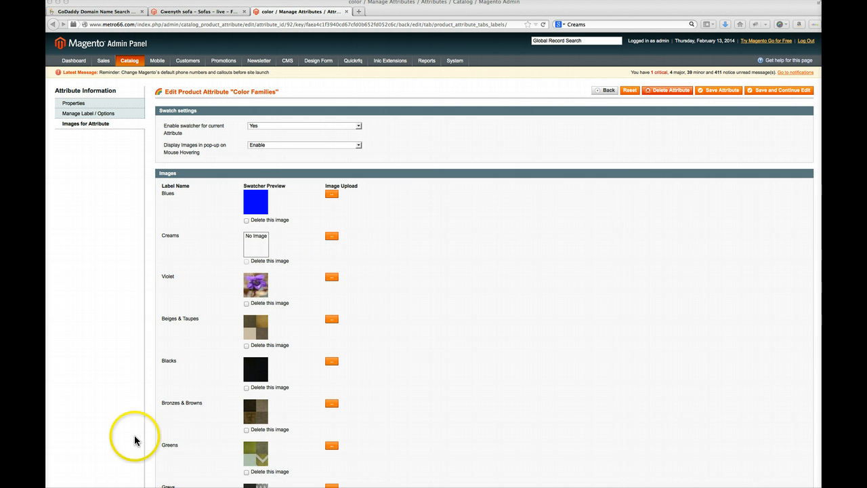
{"action": "left_click", "coordinate": [331, 237]}
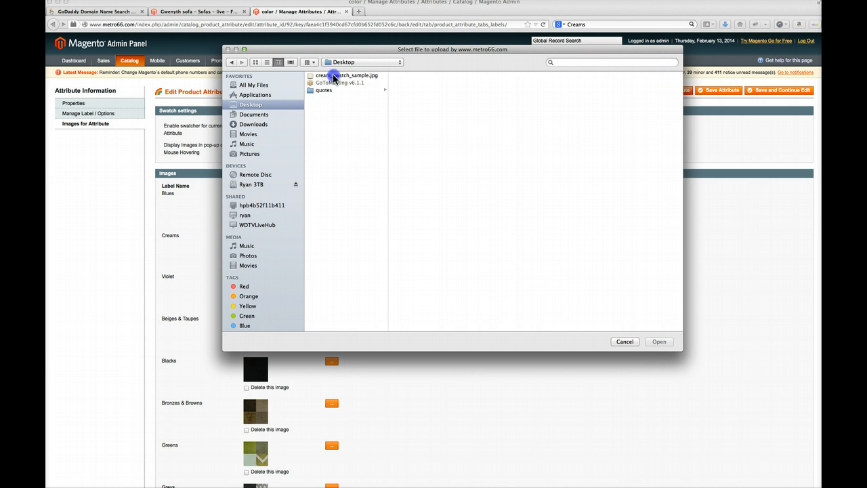
{"action": "left_click", "coordinate": [335, 76]}
{"action": "left_click", "coordinate": [657, 342]}
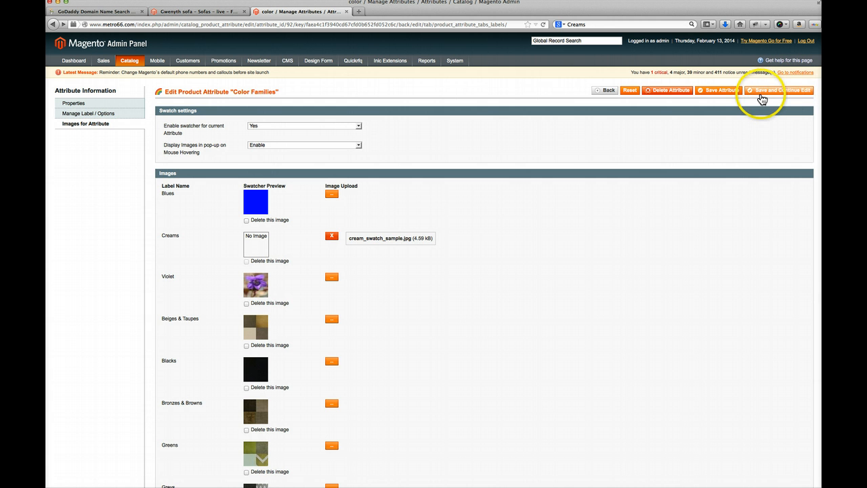
Upload the chosen Creams swatch image and save the Color Families attribute, keeping it open for editing.
{"action": "scroll", "coordinate": [474, 319], "scroll_direction": "down", "scroll_amount": 10}
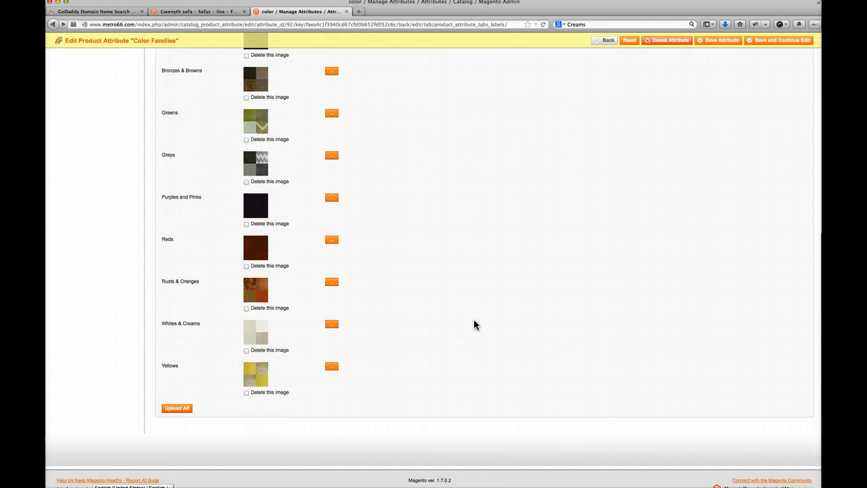
{"action": "left_click", "coordinate": [171, 403]}
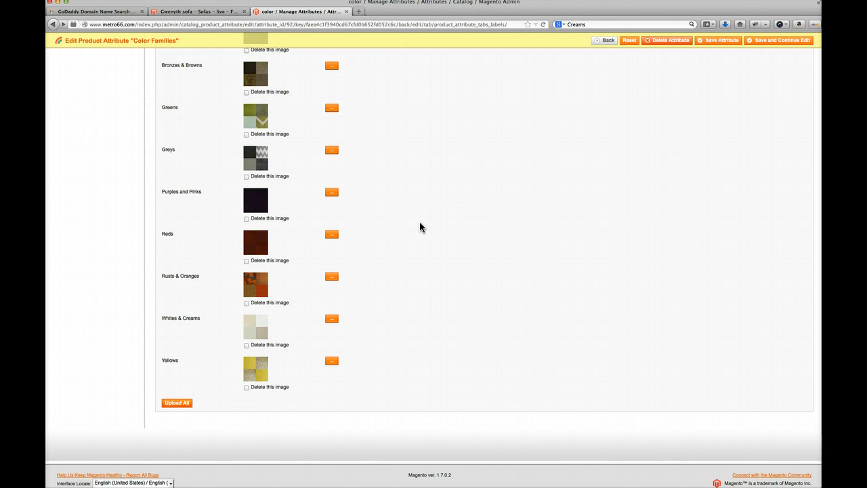
{"action": "scroll", "coordinate": [420, 221], "scroll_direction": "up", "scroll_amount": 1}
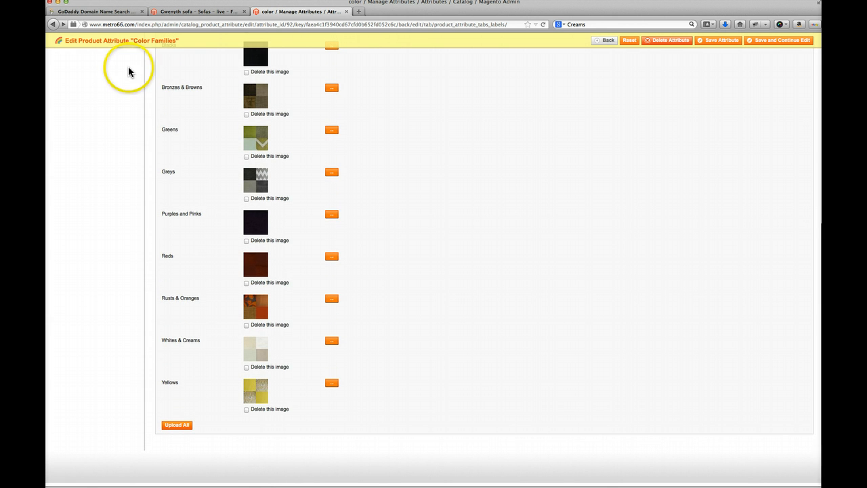
{"action": "left_click", "coordinate": [141, 12]}
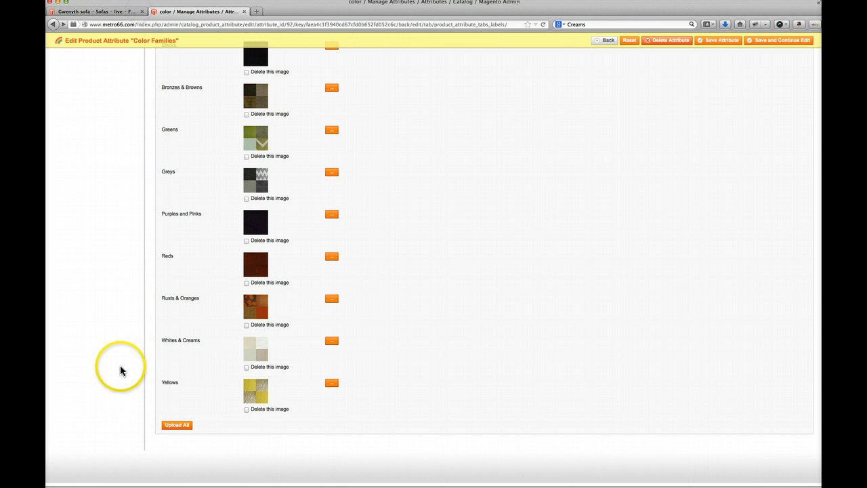
{"action": "scroll", "coordinate": [182, 348], "scroll_direction": "up", "scroll_amount": 10}
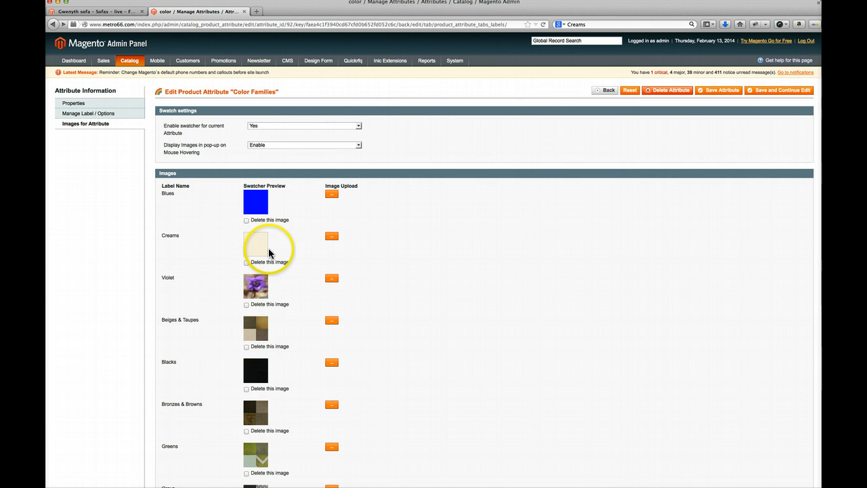
{"action": "left_click", "coordinate": [777, 95]}
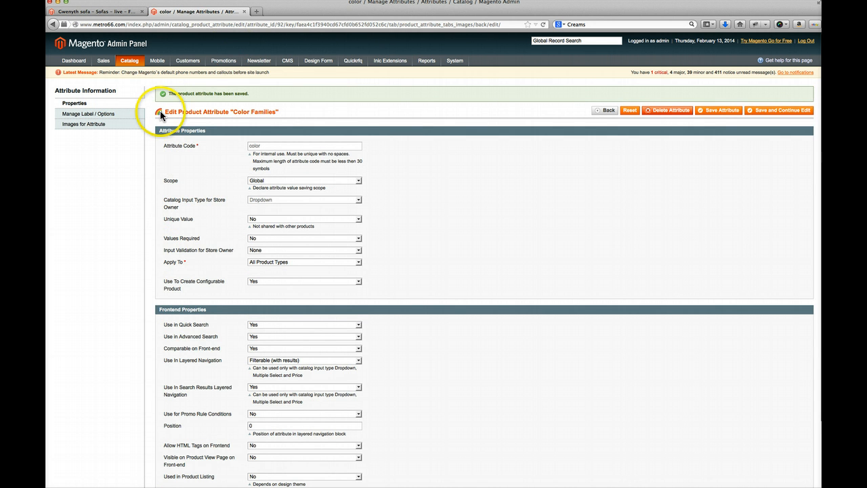
Reload the Gwenyth sofa's store page to check its color family swatches, and return to the Magento admin.
{"action": "left_click", "coordinate": [103, 13]}
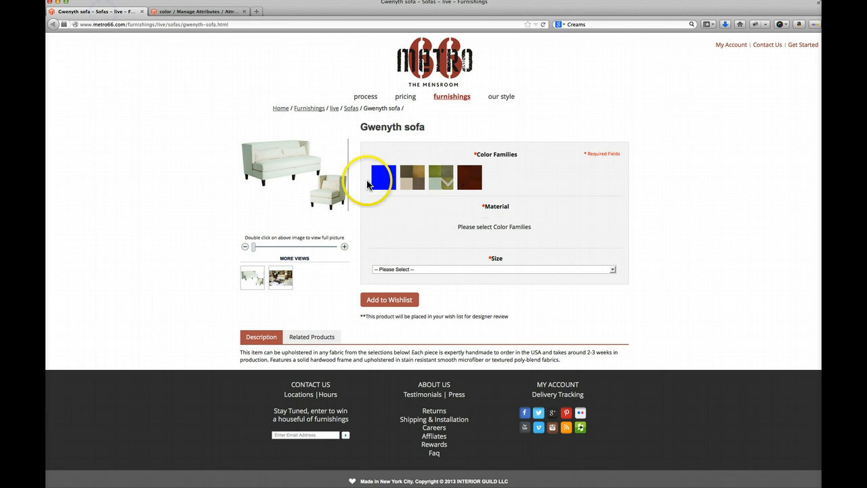
{"action": "left_click", "coordinate": [544, 24]}
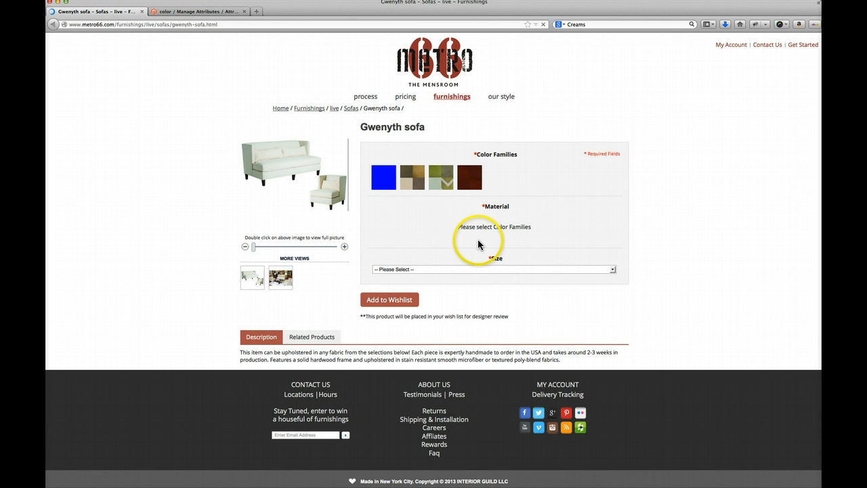
{"action": "left_click", "coordinate": [191, 11]}
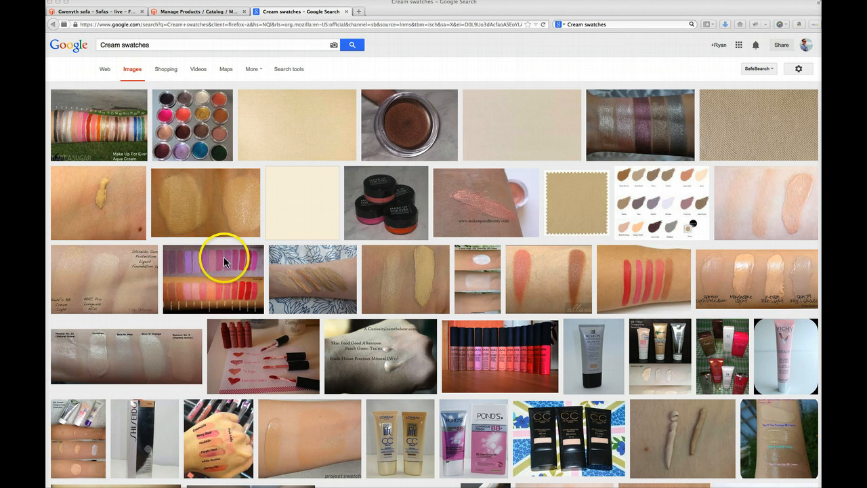
Preview several fabrics among the Cream swatches image results, ending on the Cream Outdoor Throw Cushion fabric.
{"action": "left_click", "coordinate": [291, 122]}
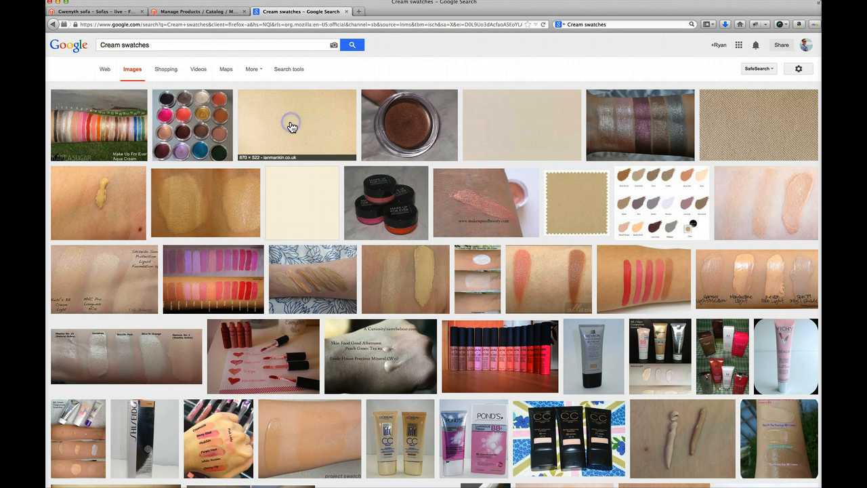
{"action": "left_click", "coordinate": [485, 120]}
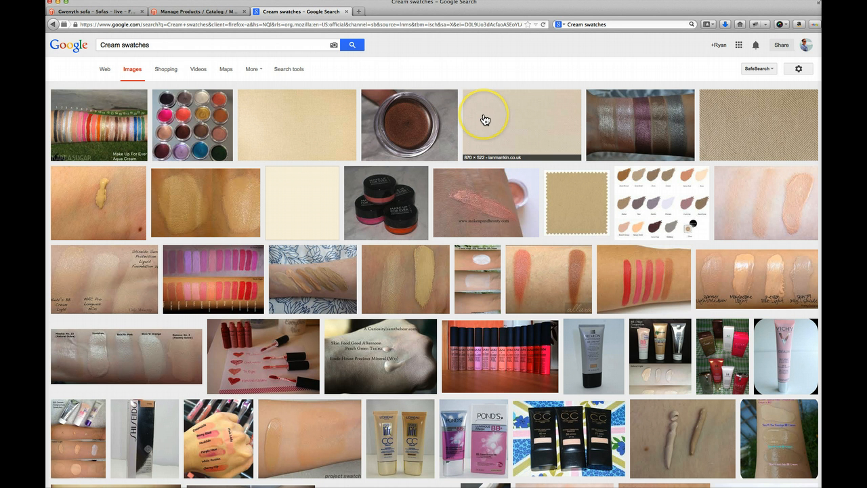
{"action": "left_click", "coordinate": [317, 134]}
{"action": "left_click", "coordinate": [372, 313]}
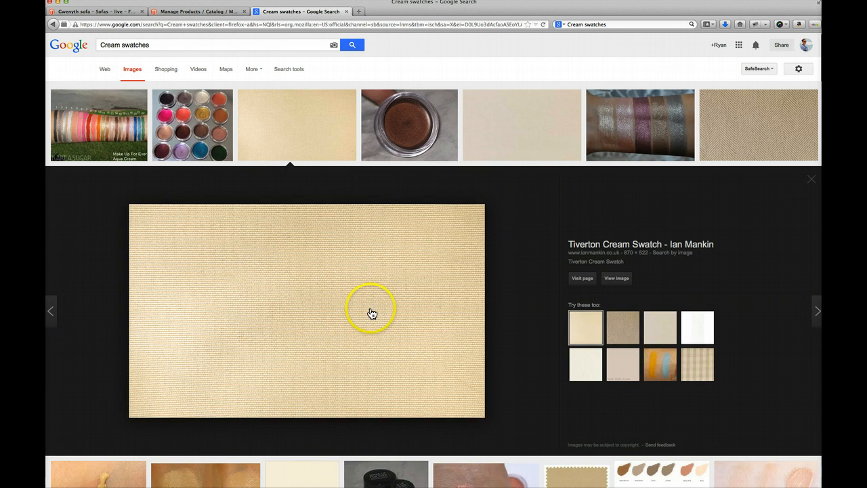
{"action": "left_click", "coordinate": [610, 324]}
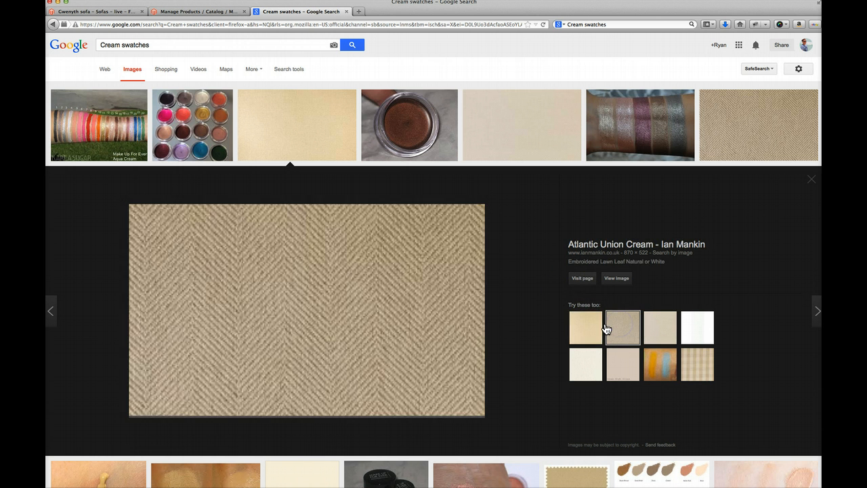
{"action": "left_click", "coordinate": [575, 331]}
{"action": "left_click", "coordinate": [587, 380]}
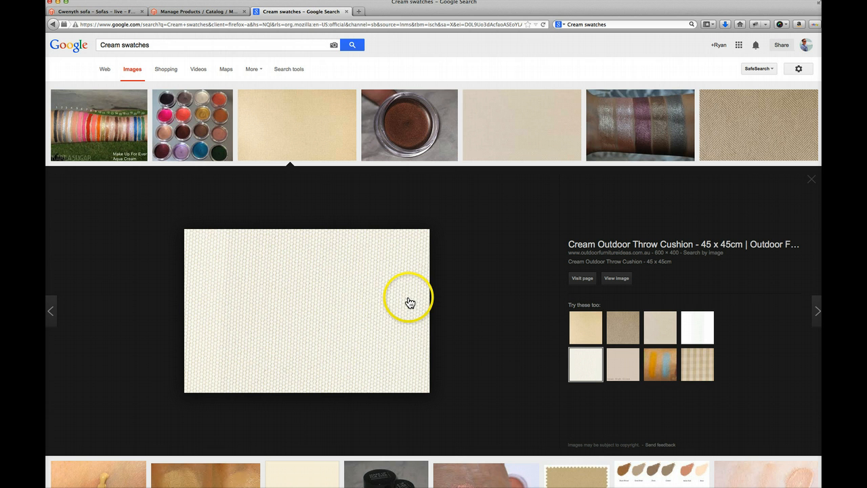
Check the sofa page's material swatches for comparison, and save the cream cushion fabric image to the Desktop as cream-swatch.jpg.
{"action": "left_click", "coordinate": [119, 13]}
{"action": "left_click", "coordinate": [393, 180]}
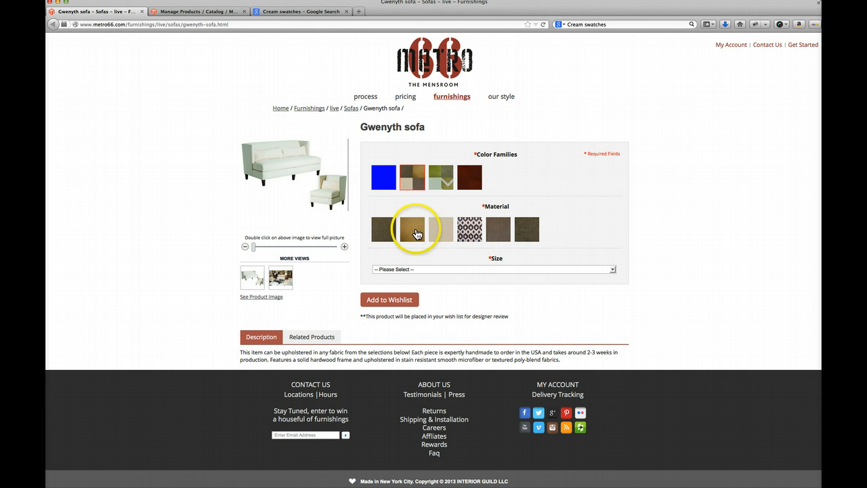
{"action": "left_click", "coordinate": [281, 11]}
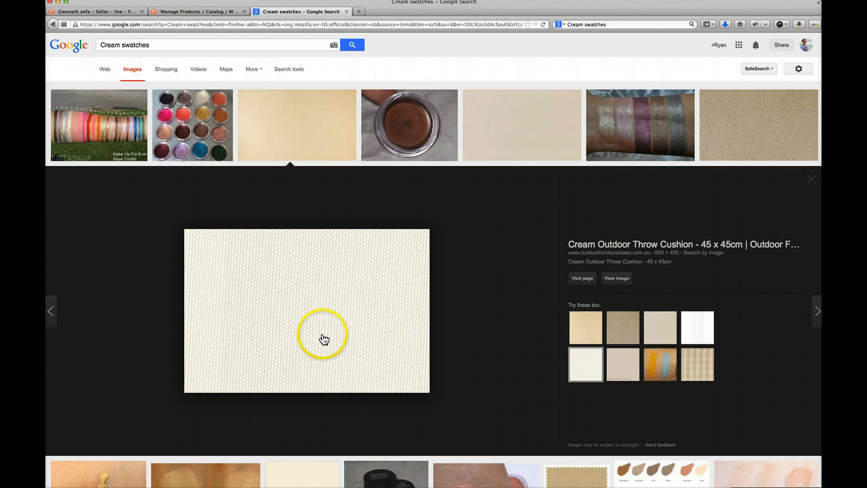
{"action": "right_click", "coordinate": [355, 284]}
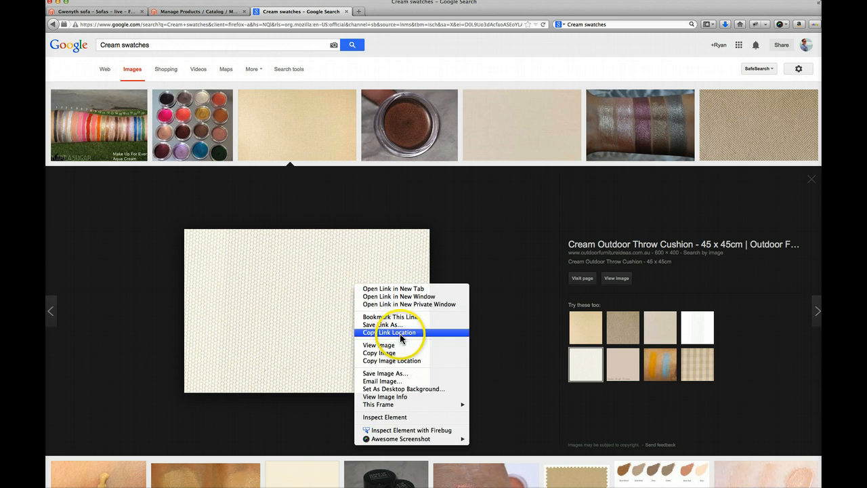
{"action": "left_click", "coordinate": [402, 373]}
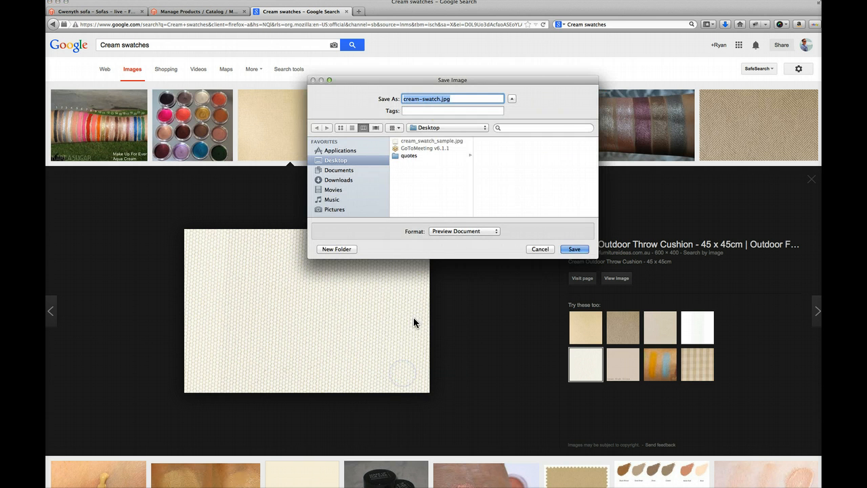
{"action": "left_click", "coordinate": [574, 249]}
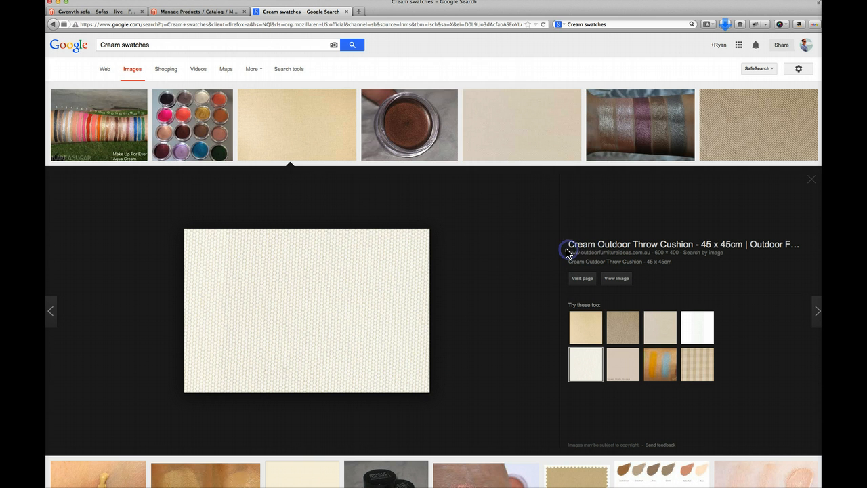
Start a new product in the Magento catalog with the Default attribute set and the Simple Product type.
{"action": "left_click", "coordinate": [213, 13]}
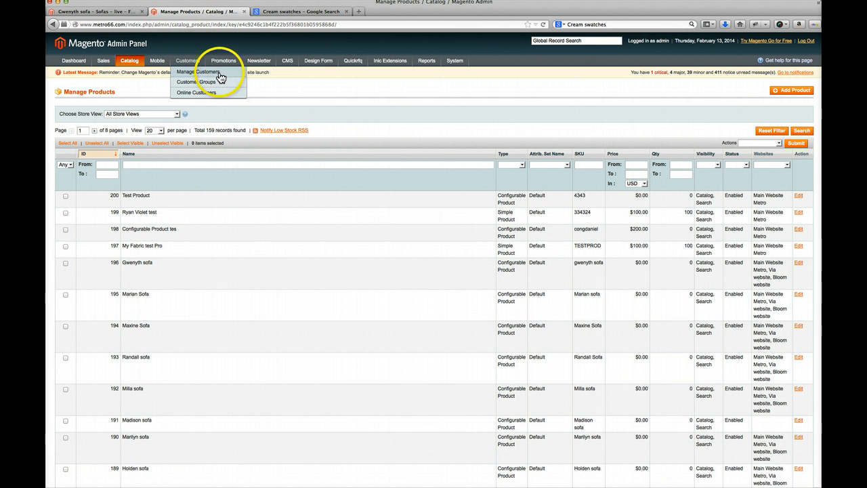
{"action": "mouse_move", "coordinate": [129, 61]}
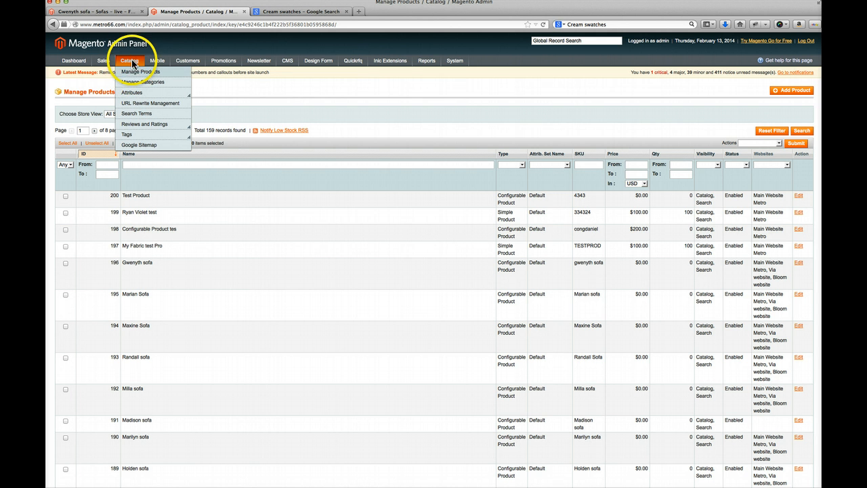
{"action": "left_click", "coordinate": [132, 74]}
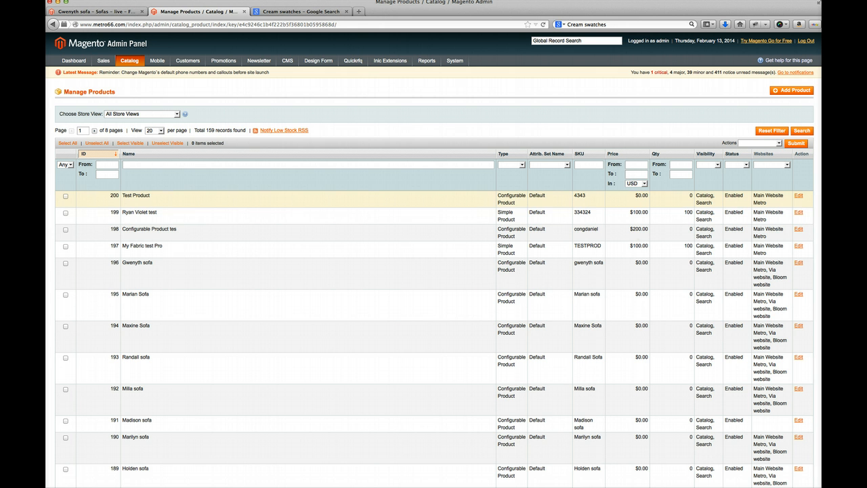
{"action": "left_click", "coordinate": [794, 94]}
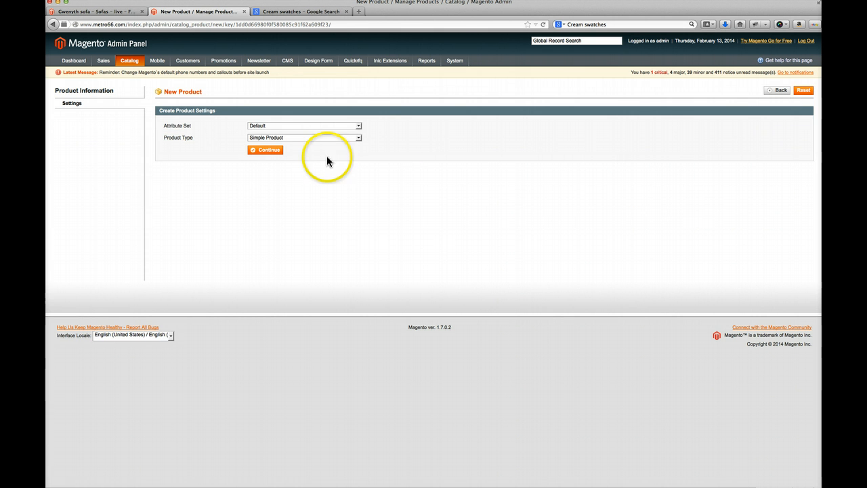
{"action": "left_click", "coordinate": [290, 138]}
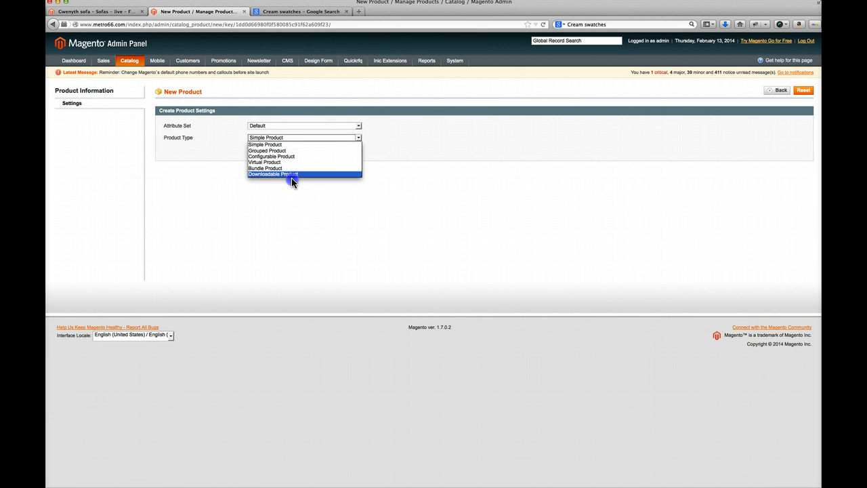
{"action": "left_click", "coordinate": [320, 144]}
{"action": "left_click", "coordinate": [261, 150]}
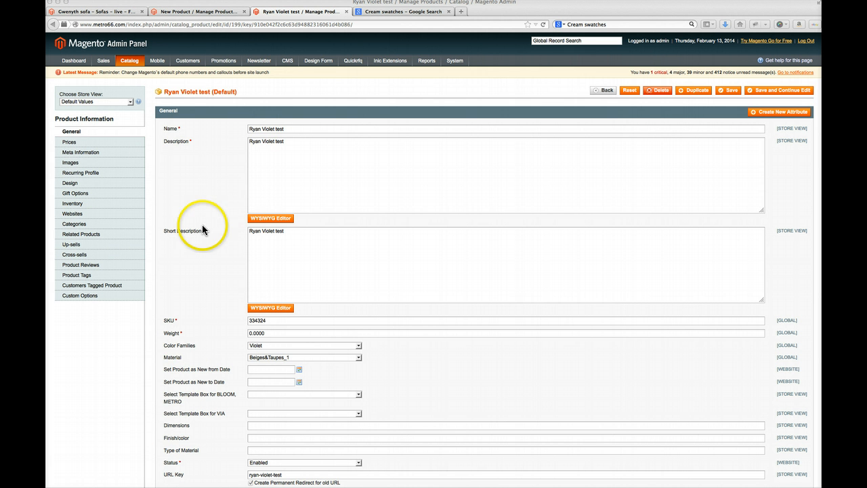
Delete the old violet test product with SKU 334324 and confirm the deletion.
{"action": "left_click", "coordinate": [655, 92]}
{"action": "left_click", "coordinate": [460, 219]}
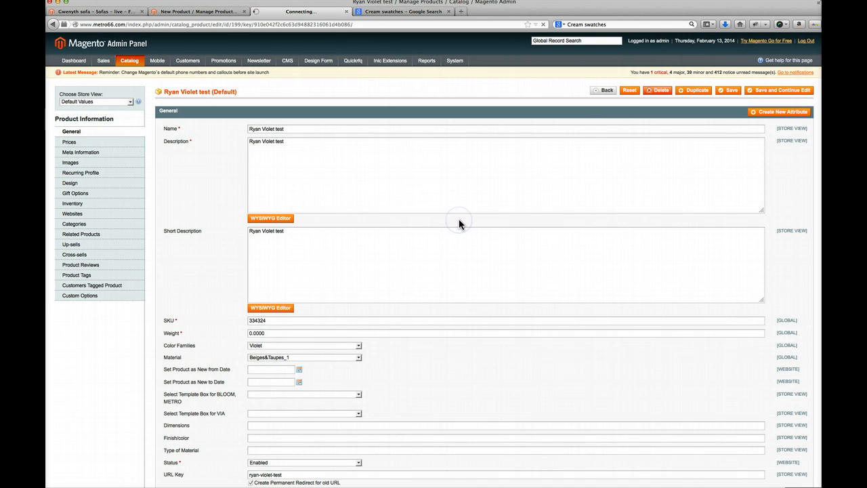
Compare the Gwenyth sofa page's color families and material swatches with the Cream Test product form.
{"action": "left_click", "coordinate": [191, 13]}
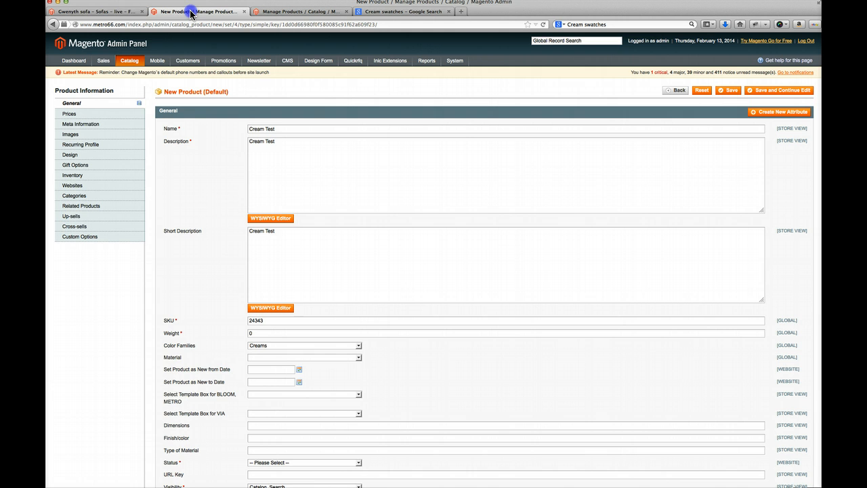
{"action": "left_click", "coordinate": [119, 14]}
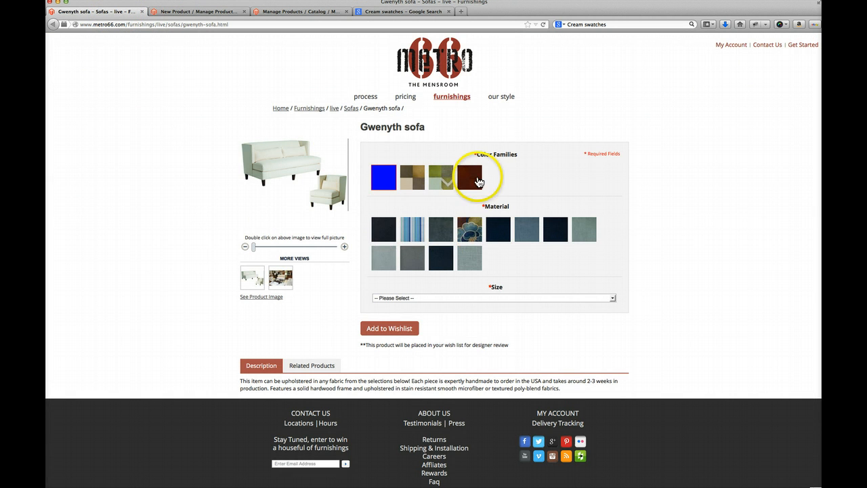
{"action": "left_click", "coordinate": [201, 13]}
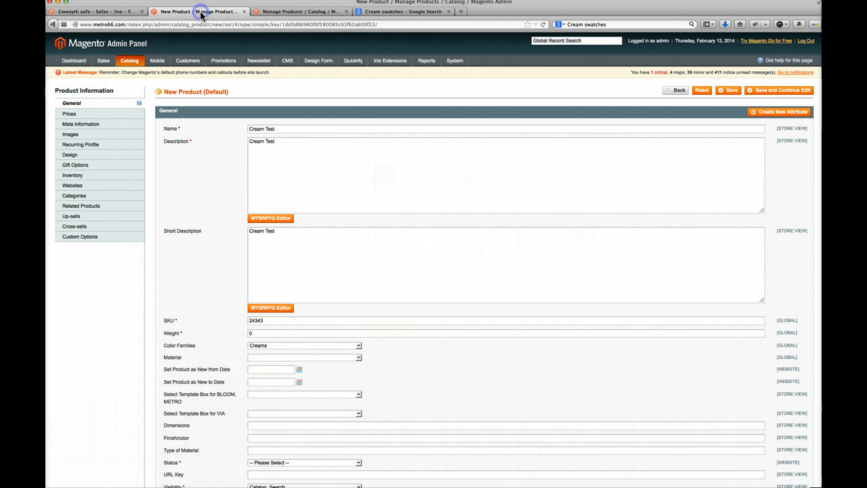
Leave the unsaved product form and open the Material attribute for editing from the catalog's attribute list.
{"action": "left_click", "coordinate": [112, 50]}
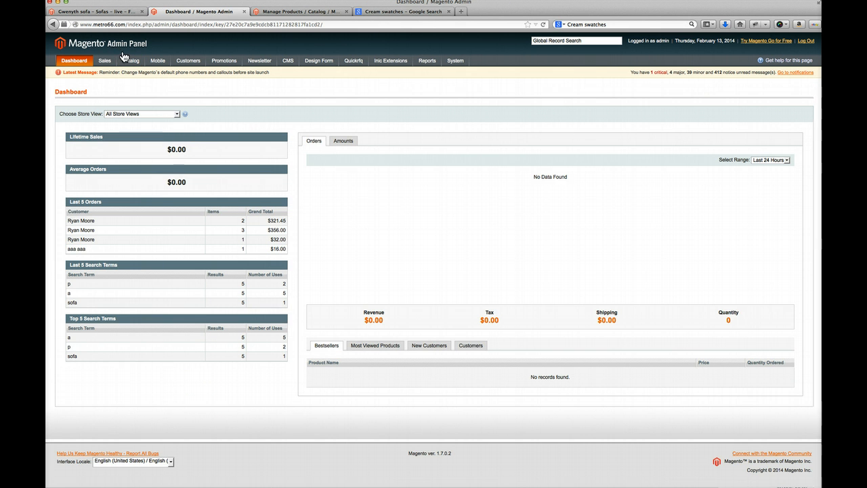
{"action": "left_click", "coordinate": [126, 61]}
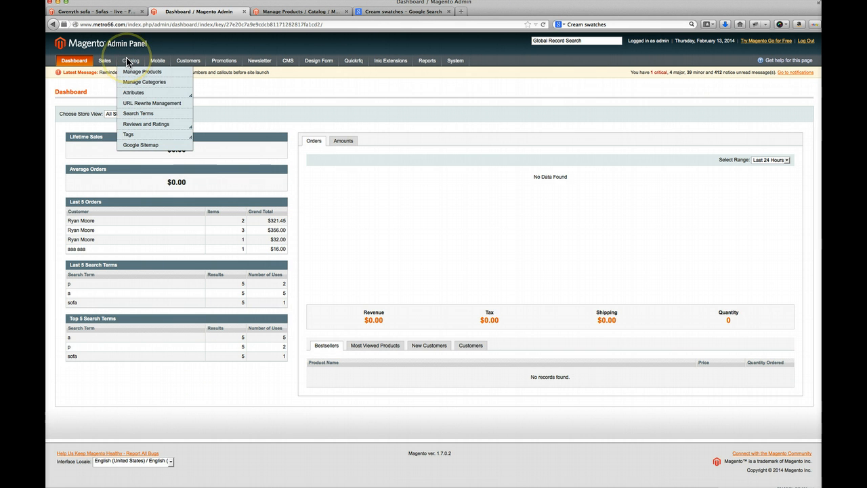
{"action": "mouse_move", "coordinate": [139, 93]}
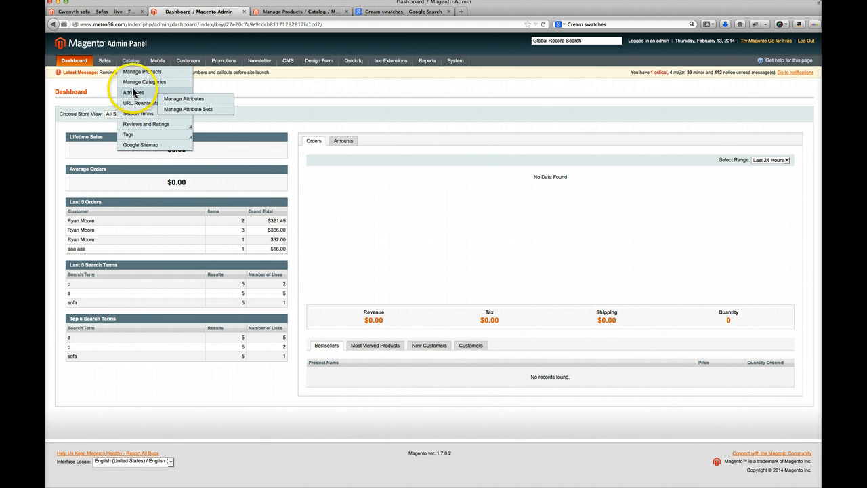
{"action": "left_click", "coordinate": [179, 103]}
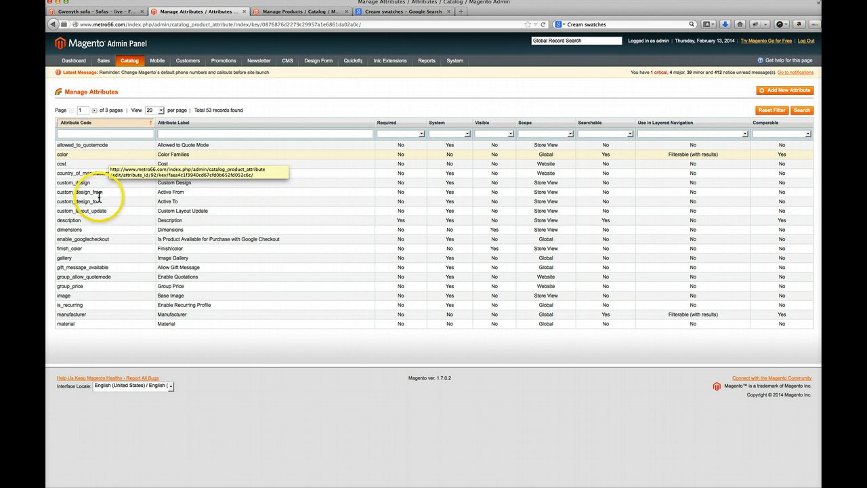
{"action": "left_click", "coordinate": [207, 326]}
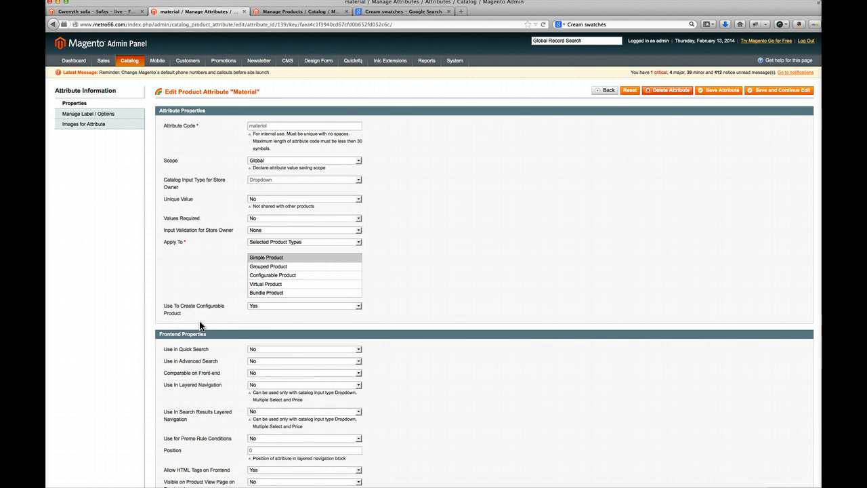
Review the Material attribute's label options and the swatch images assigned to them.
{"action": "left_click", "coordinate": [61, 90]}
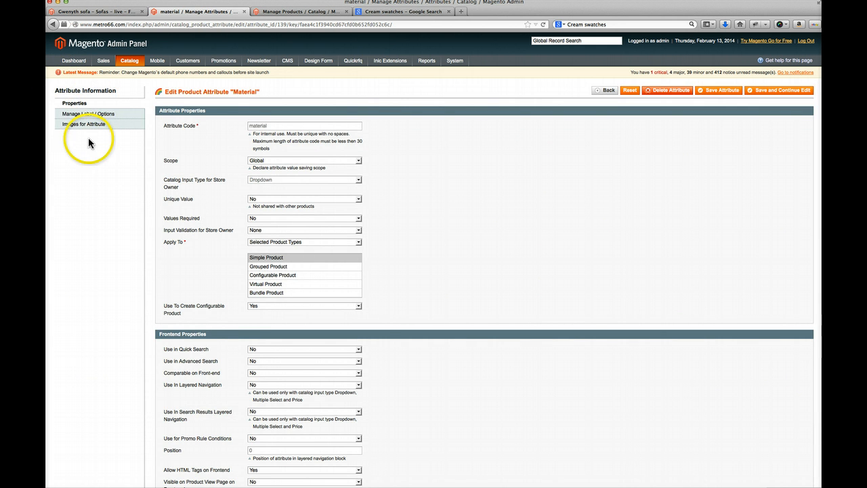
{"action": "left_click", "coordinate": [86, 117]}
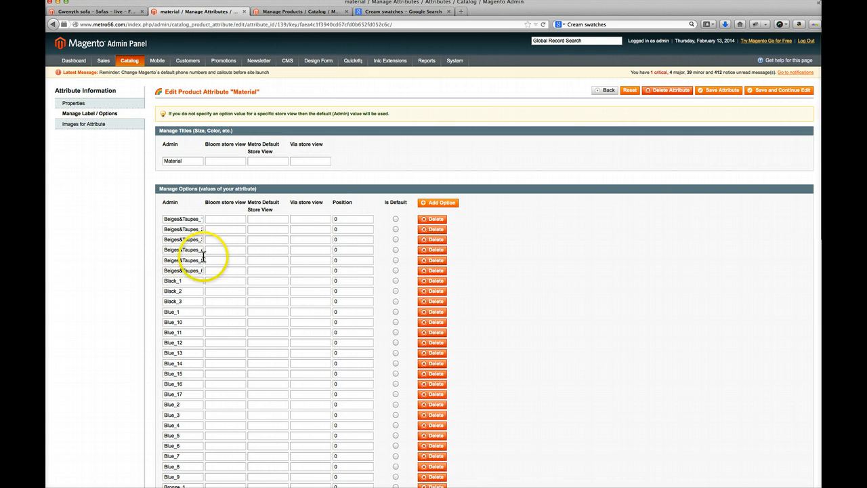
{"action": "scroll", "coordinate": [213, 261], "scroll_direction": "down", "scroll_amount": 10}
{"action": "scroll", "coordinate": [215, 262], "scroll_direction": "down", "scroll_amount": 5}
{"action": "scroll", "coordinate": [216, 262], "scroll_direction": "up", "scroll_amount": 20}
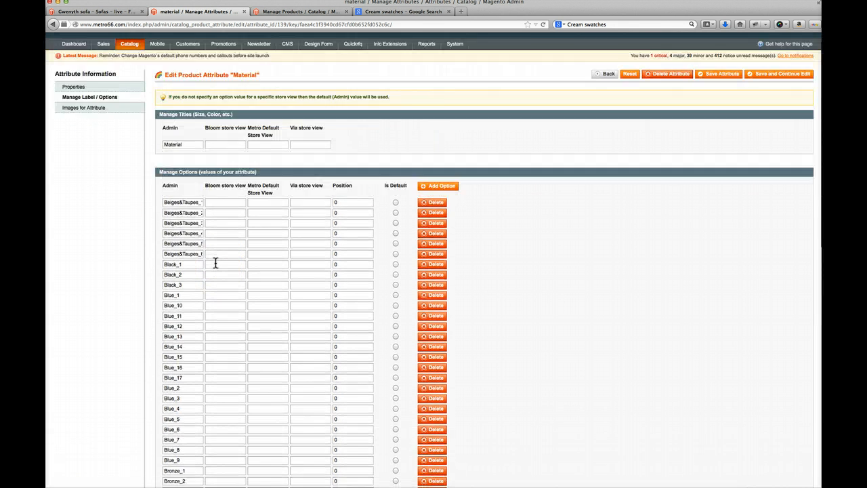
{"action": "scroll", "coordinate": [216, 262], "scroll_direction": "down", "scroll_amount": 10}
{"action": "scroll", "coordinate": [215, 262], "scroll_direction": "down", "scroll_amount": 5}
{"action": "scroll", "coordinate": [216, 262], "scroll_direction": "up", "scroll_amount": 20}
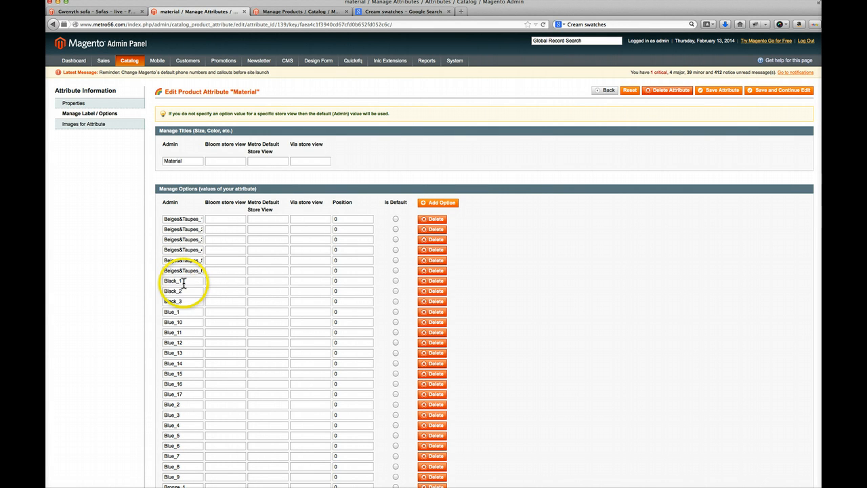
{"action": "left_click", "coordinate": [96, 126]}
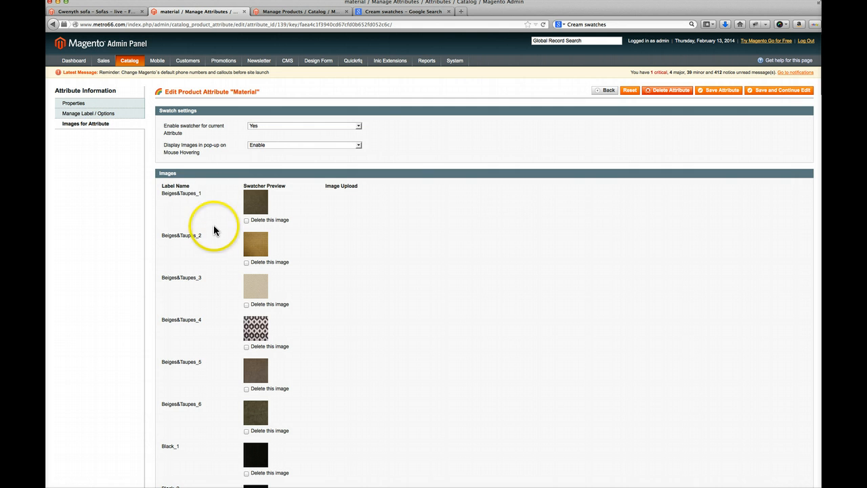
{"action": "scroll", "coordinate": [213, 237], "scroll_direction": "down", "scroll_amount": 5}
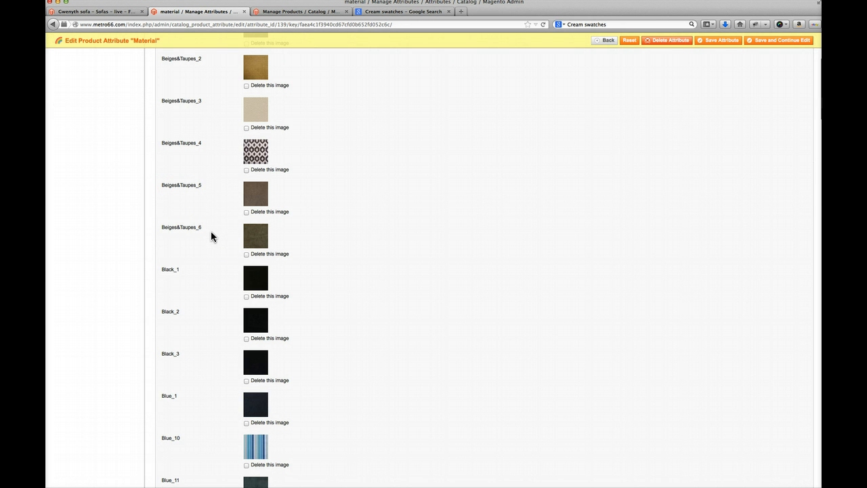
{"action": "scroll", "coordinate": [211, 236], "scroll_direction": "up", "scroll_amount": 5}
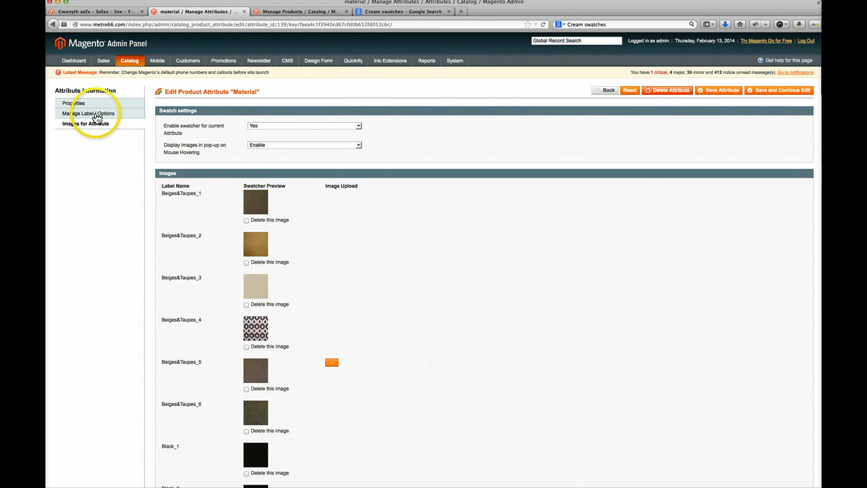
Add an option named Cream1a to the Material attribute, save it while continuing to edit, and open the attribute's images.
{"action": "left_click", "coordinate": [97, 115]}
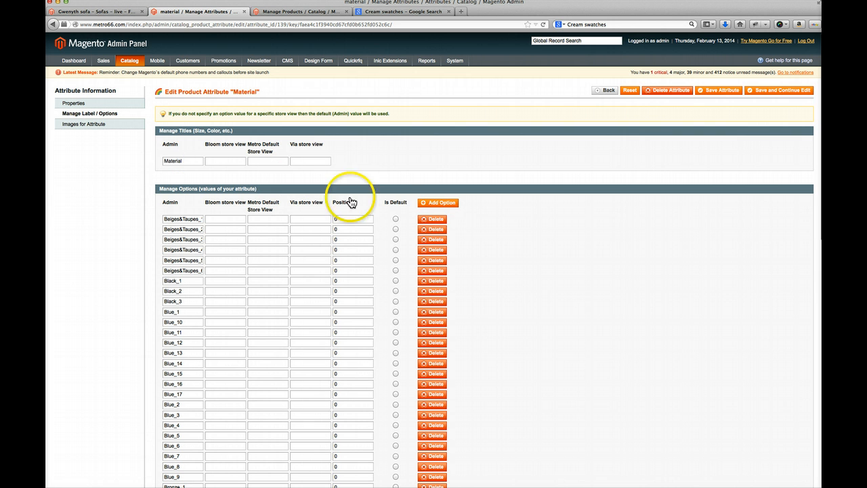
{"action": "left_click", "coordinate": [428, 204]}
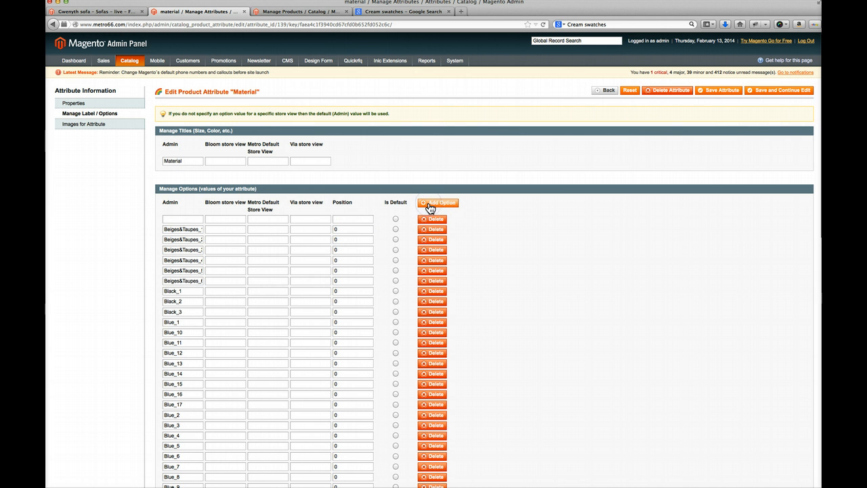
{"action": "left_click", "coordinate": [186, 220]}
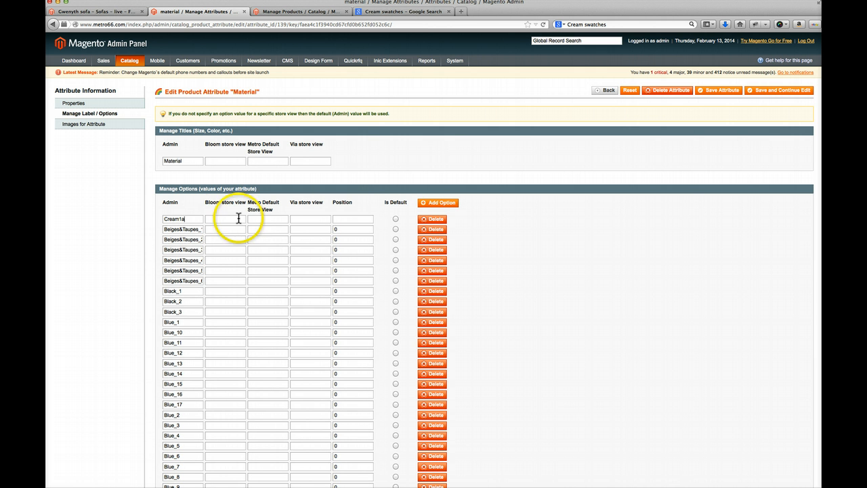
{"action": "left_click", "coordinate": [765, 93]}
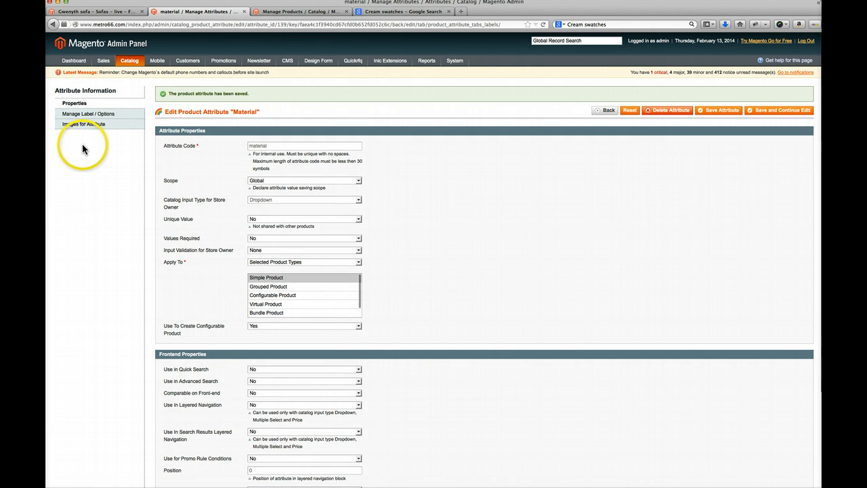
{"action": "left_click", "coordinate": [80, 128]}
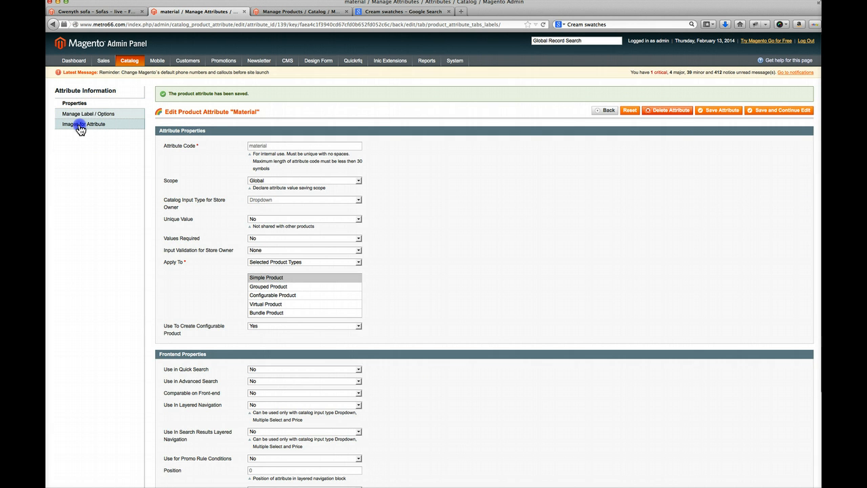
{"action": "left_click", "coordinate": [82, 128]}
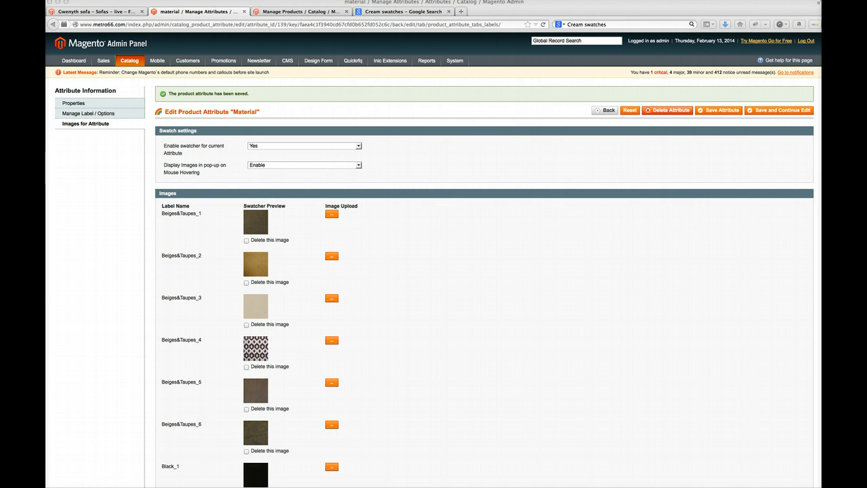
Switch to the open cream-swatch.jpg image and crop off a strip along its right side.
{"action": "key", "text": "super+Tab"}
{"action": "left_click_drag", "start_coordinate": [137, 1], "coordinate": [407, 101]}
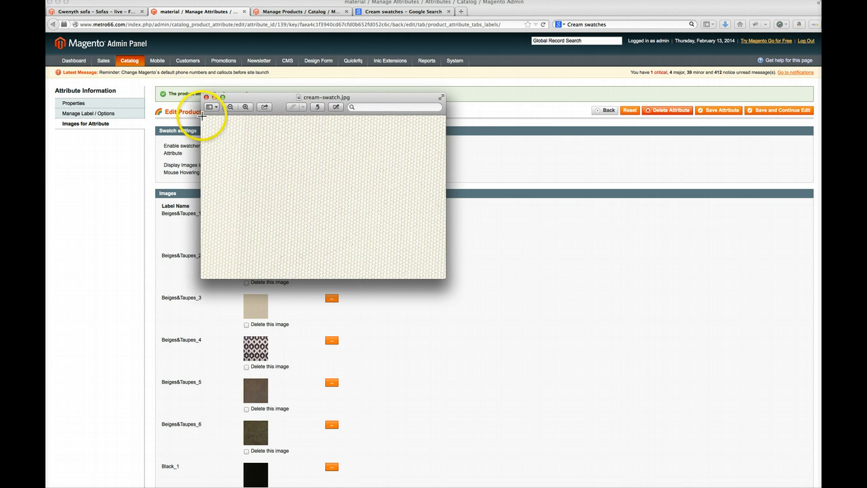
{"action": "left_click_drag", "start_coordinate": [206, 117], "coordinate": [399, 278]}
{"action": "left_click", "coordinate": [61, 0]}
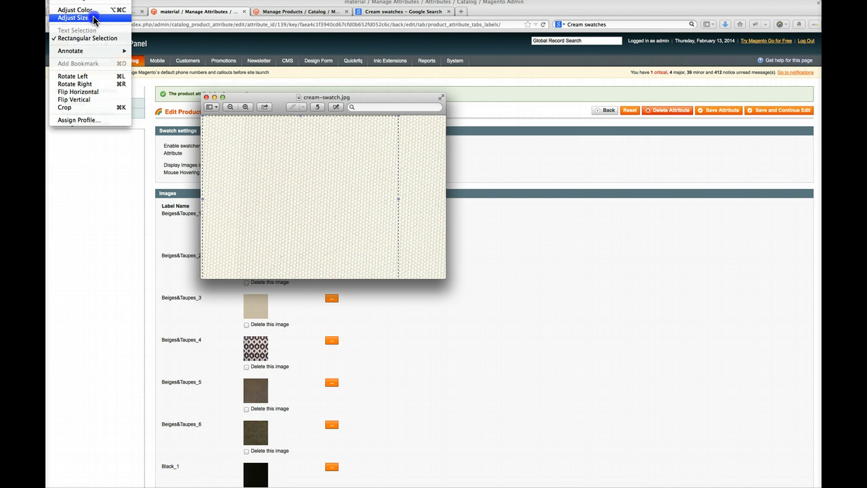
{"action": "left_click", "coordinate": [267, 179]}
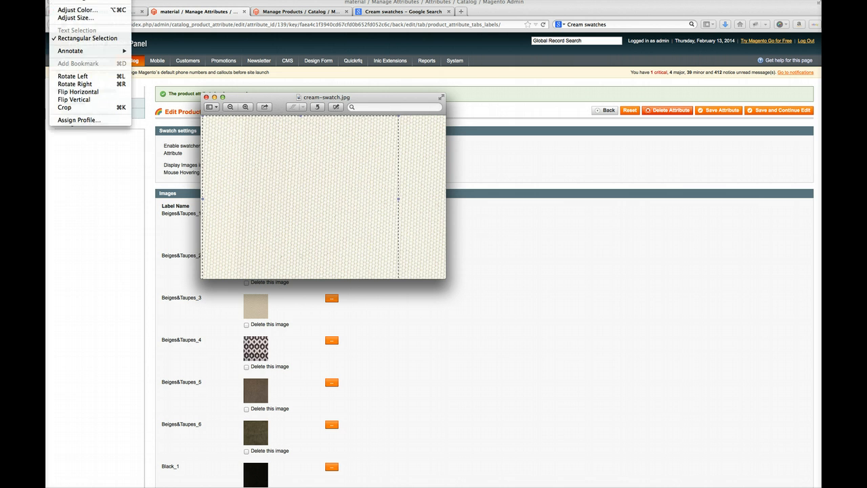
{"action": "left_click", "coordinate": [66, 107]}
Crop cream-swatch.jpg again to a slightly narrower, nearly square area and close the image.
{"action": "key", "text": "super+shift+a"}
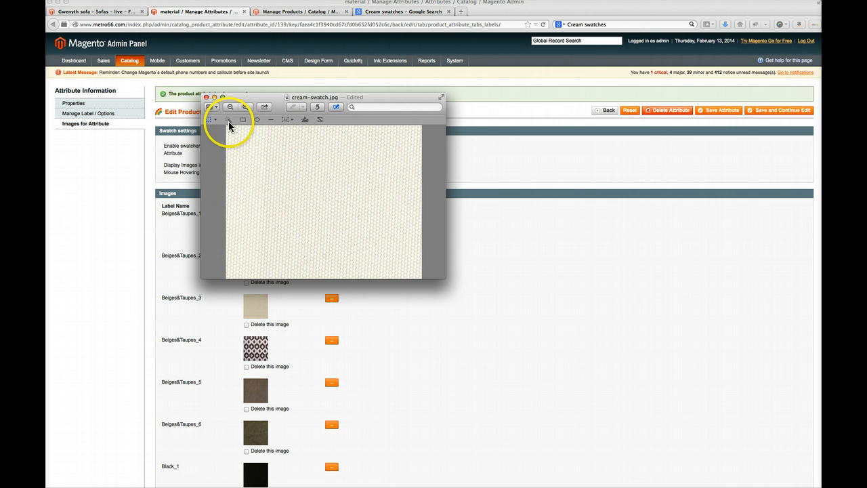
{"action": "left_click_drag", "start_coordinate": [228, 128], "coordinate": [409, 294]}
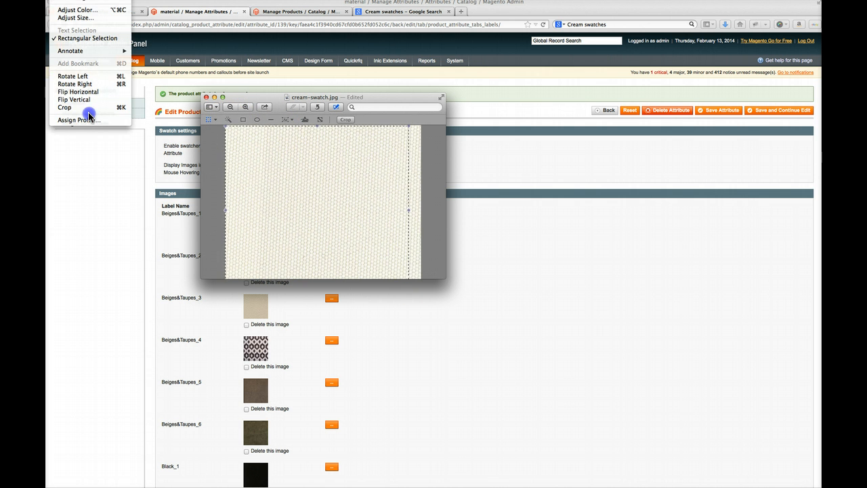
{"action": "left_click", "coordinate": [74, 111]}
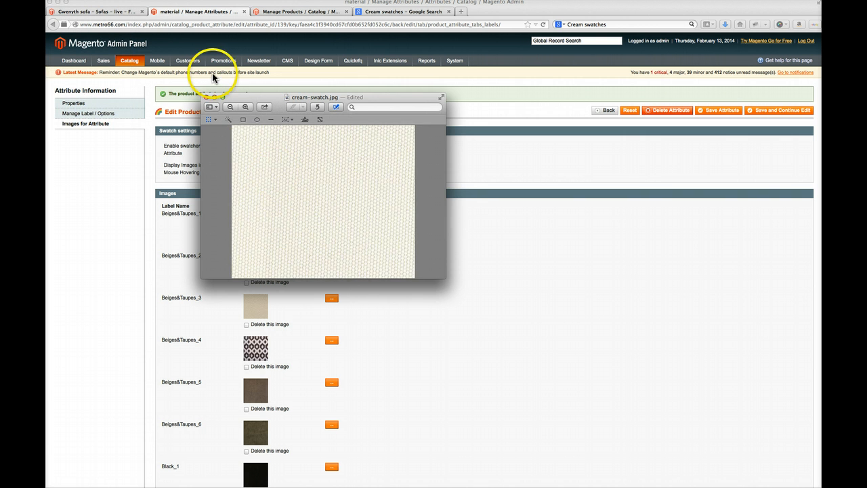
{"action": "left_click", "coordinate": [206, 97]}
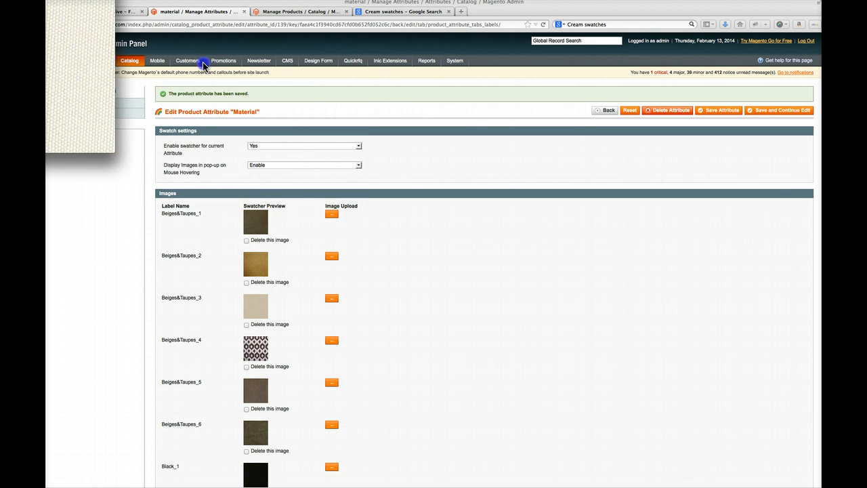
{"action": "left_click", "coordinate": [183, 98]}
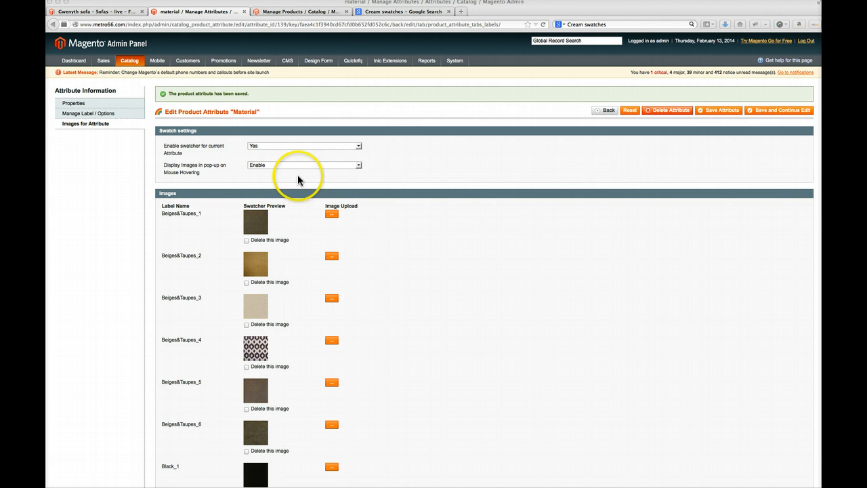
Find the Cream1a label in the Material attribute's image list and choose cream-swatch.jpg from the Desktop as its swatch image.
{"action": "scroll", "coordinate": [400, 304], "scroll_direction": "down", "scroll_amount": 8}
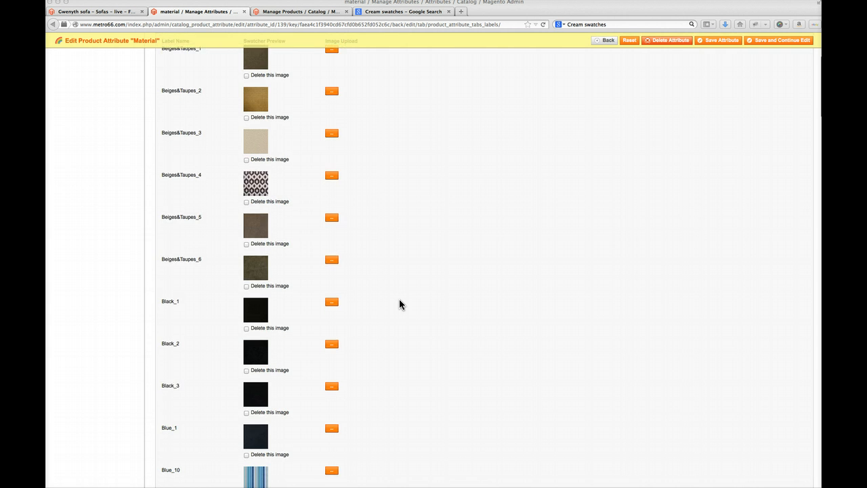
{"action": "scroll", "coordinate": [400, 300], "scroll_direction": "down", "scroll_amount": 15}
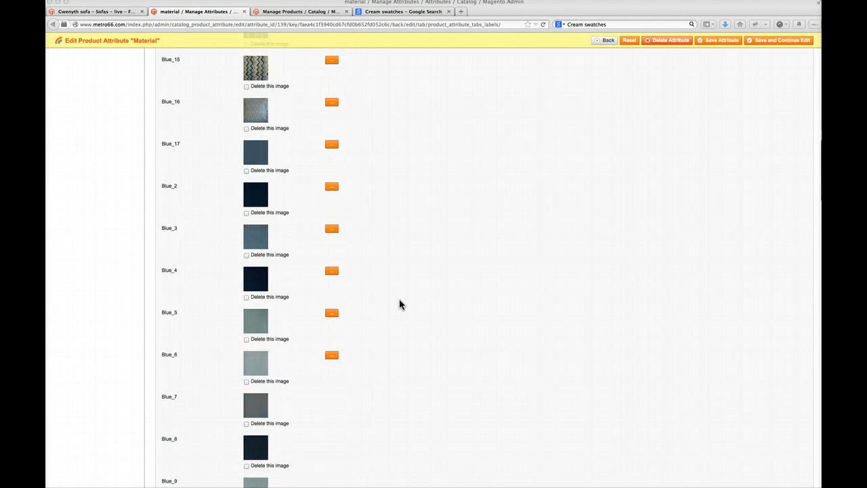
{"action": "scroll", "coordinate": [400, 299], "scroll_direction": "down", "scroll_amount": 20}
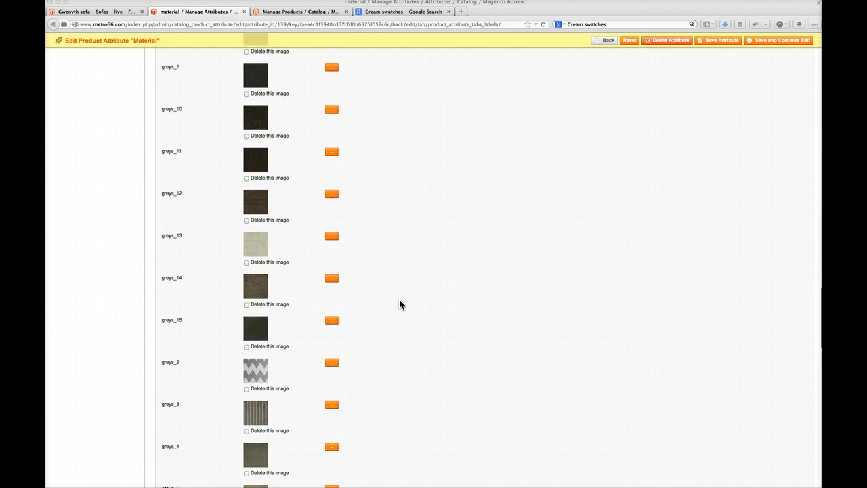
{"action": "scroll", "coordinate": [399, 304], "scroll_direction": "down", "scroll_amount": 17}
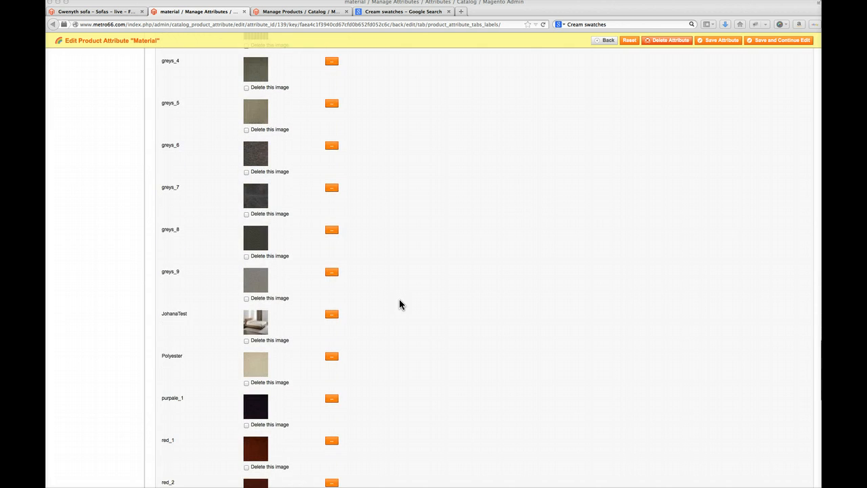
{"action": "scroll", "coordinate": [399, 300], "scroll_direction": "down", "scroll_amount": 15}
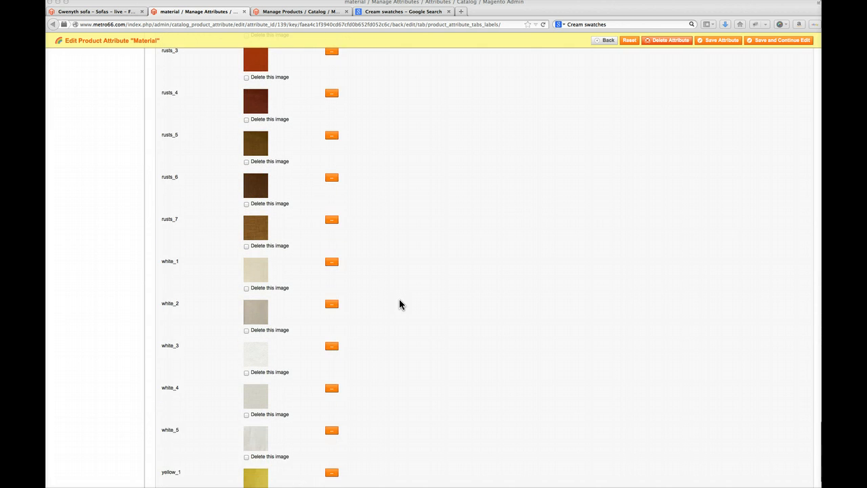
{"action": "scroll", "coordinate": [399, 304], "scroll_direction": "down", "scroll_amount": 3}
{"action": "left_click", "coordinate": [123, 444]}
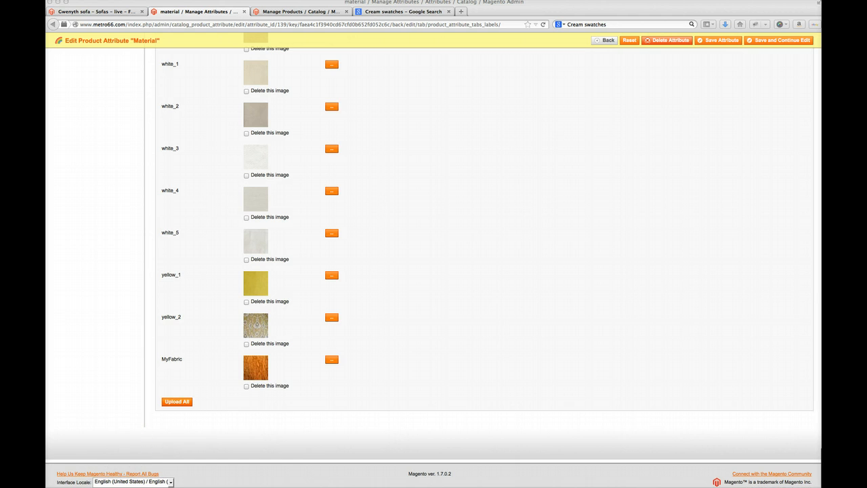
{"action": "scroll", "coordinate": [156, 345], "scroll_direction": "up", "scroll_amount": 20}
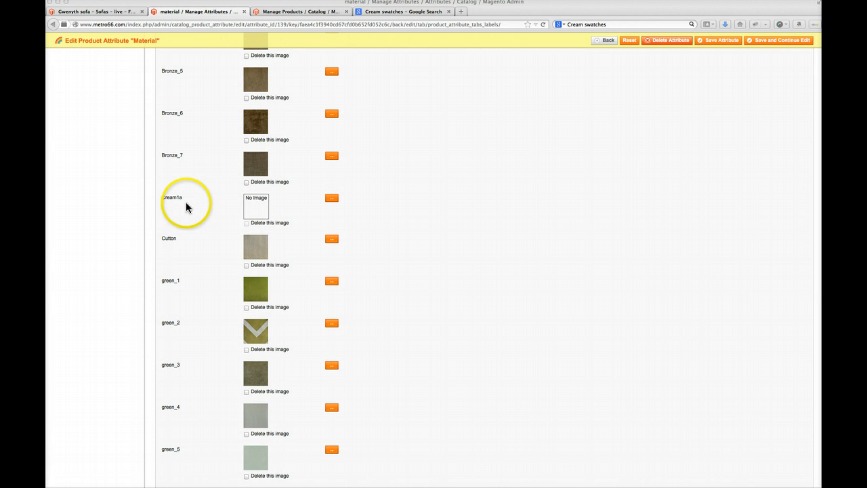
{"action": "left_click", "coordinate": [159, 199]}
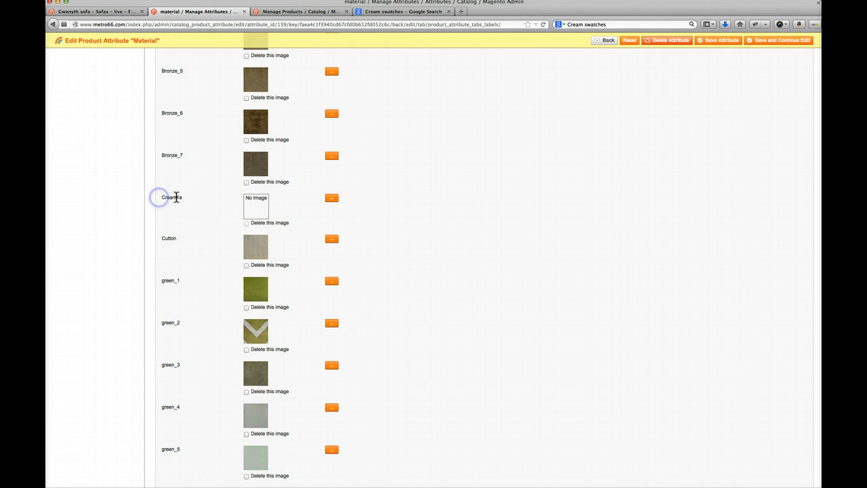
{"action": "left_click", "coordinate": [277, 200]}
{"action": "left_click", "coordinate": [331, 199]}
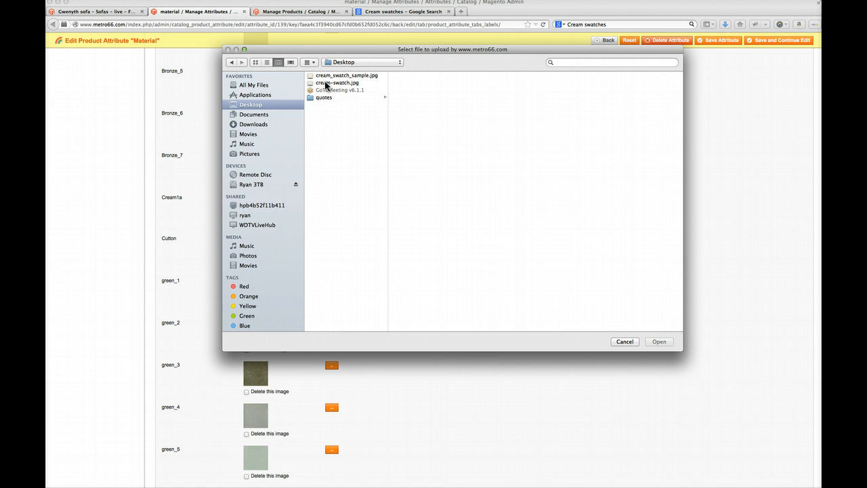
{"action": "left_click", "coordinate": [326, 84]}
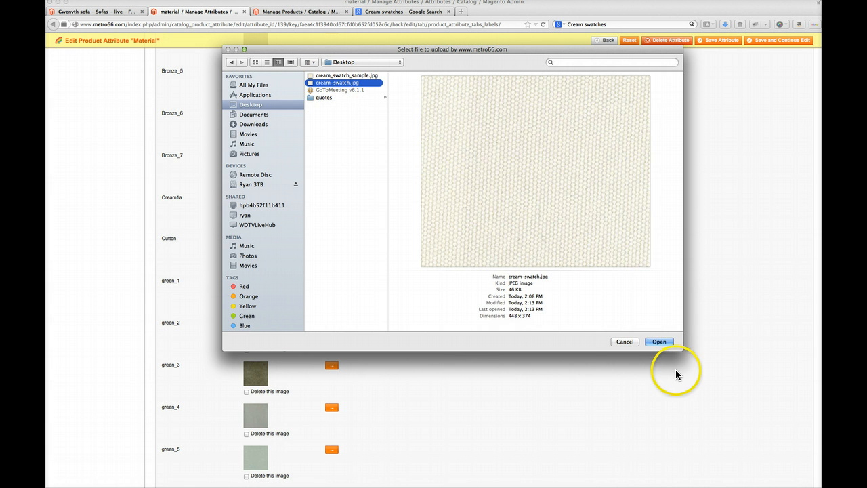
{"action": "left_click", "coordinate": [660, 342]}
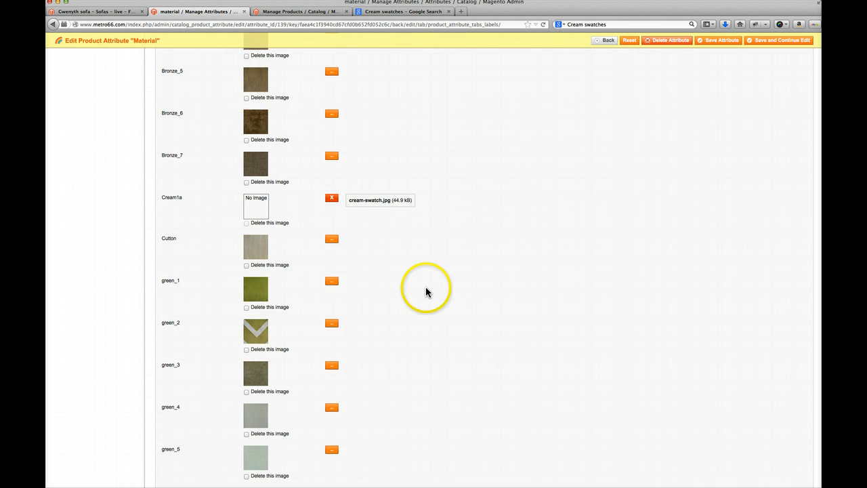
Upload the chosen swatch image, check the Cream1a preview, and save the Material attribute while continuing to edit.
{"action": "scroll", "coordinate": [426, 288], "scroll_direction": "down", "scroll_amount": 20}
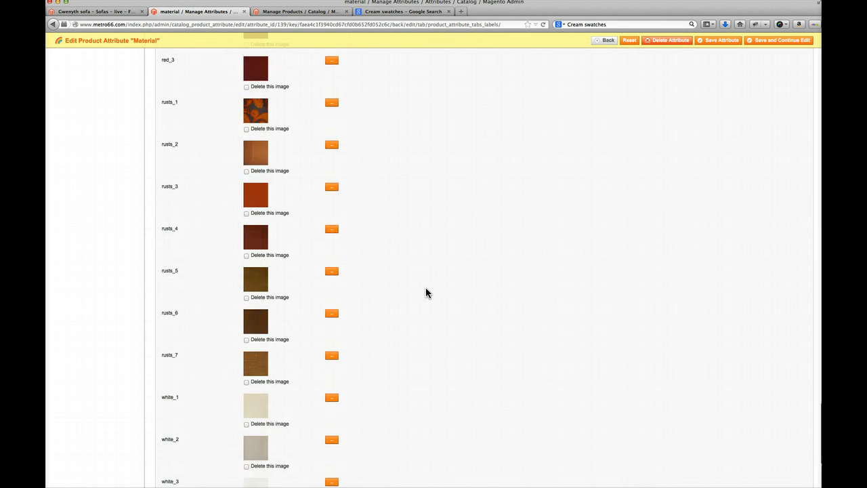
{"action": "left_click", "coordinate": [179, 403]}
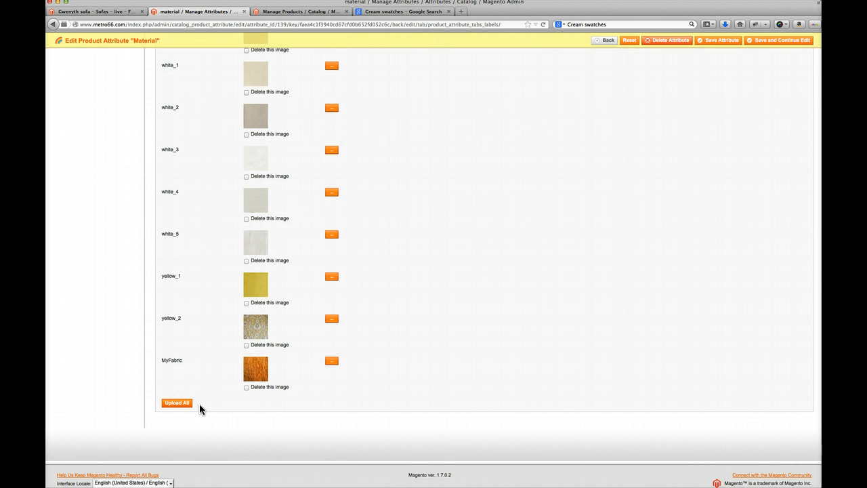
{"action": "scroll", "coordinate": [219, 397], "scroll_direction": "up", "scroll_amount": 4}
{"action": "left_click", "coordinate": [219, 397]}
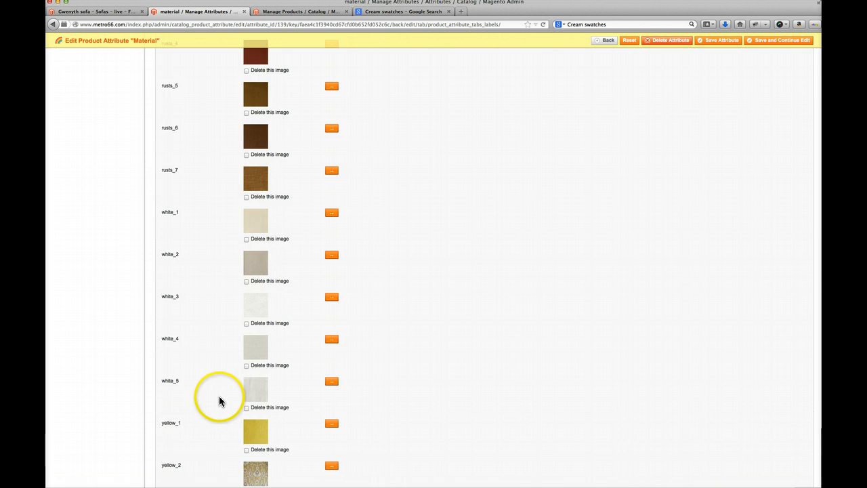
{"action": "scroll", "coordinate": [219, 401], "scroll_direction": "up", "scroll_amount": 15}
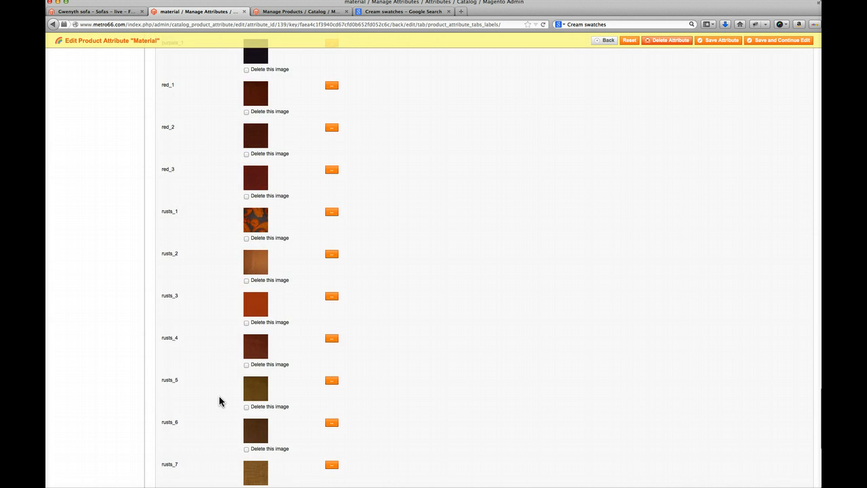
{"action": "scroll", "coordinate": [219, 402], "scroll_direction": "up", "scroll_amount": 12}
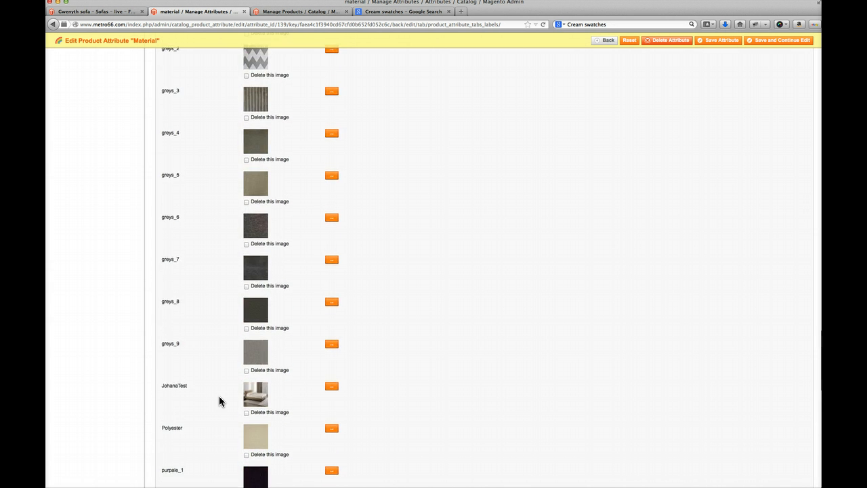
{"action": "scroll", "coordinate": [219, 401], "scroll_direction": "up", "scroll_amount": 18}
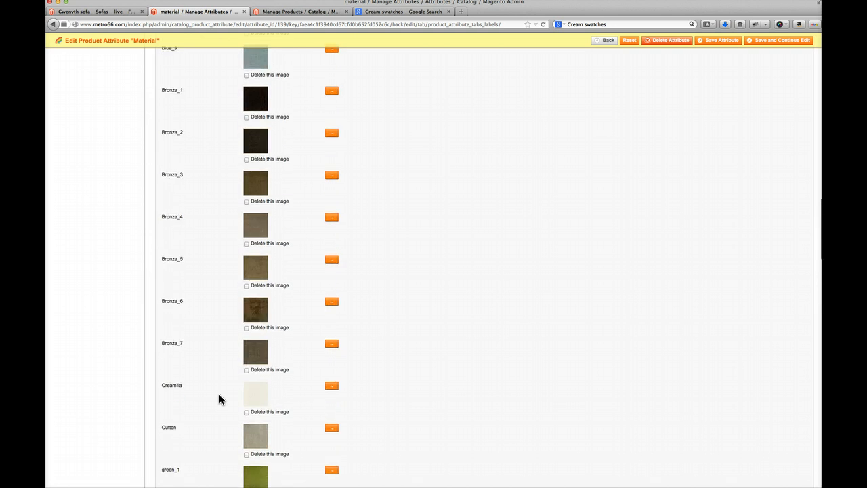
{"action": "left_click", "coordinate": [189, 330]}
{"action": "left_click_drag", "start_coordinate": [183, 301], "coordinate": [160, 301]}
{"action": "scroll", "coordinate": [667, 181], "scroll_direction": "up", "scroll_amount": 15}
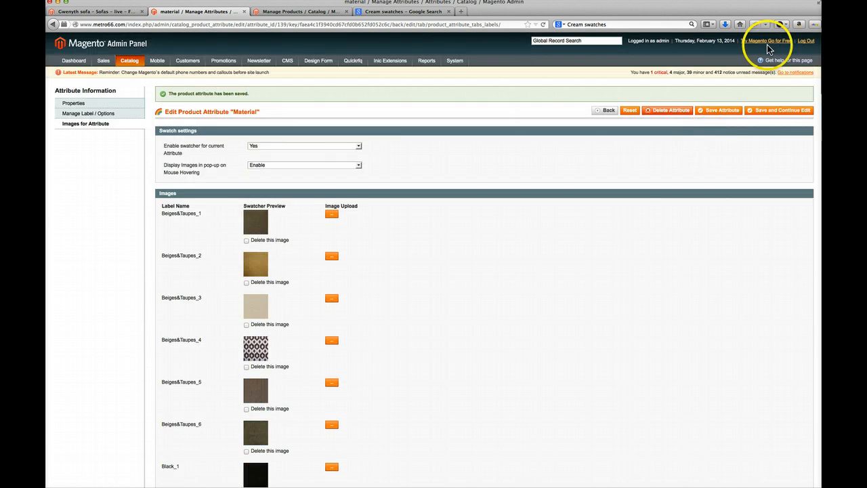
{"action": "left_click", "coordinate": [764, 115]}
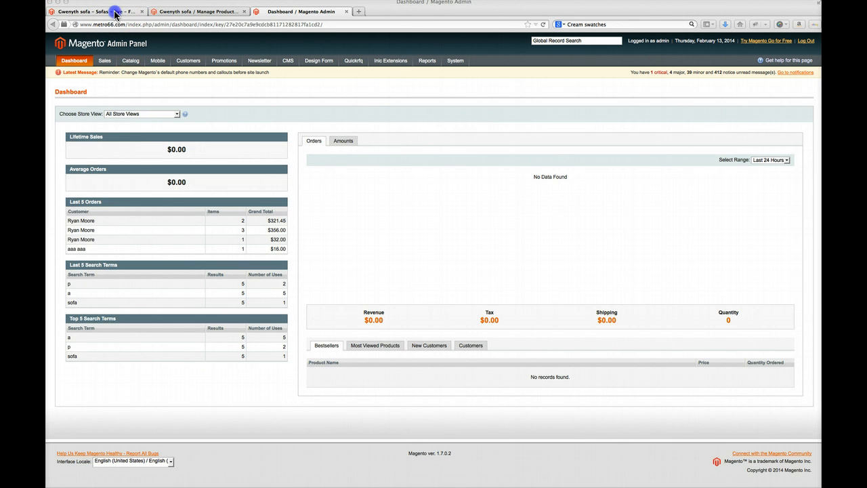
Examine the Gwenyth sofa storefront page, selecting the blue, red, green and beige color families and sample materials to compare what each offers.
{"action": "left_click", "coordinate": [115, 14]}
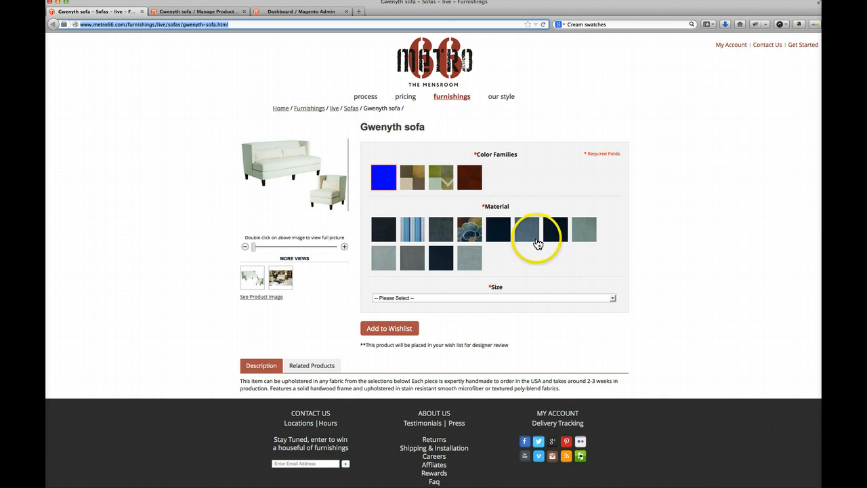
{"action": "left_click", "coordinate": [385, 180]}
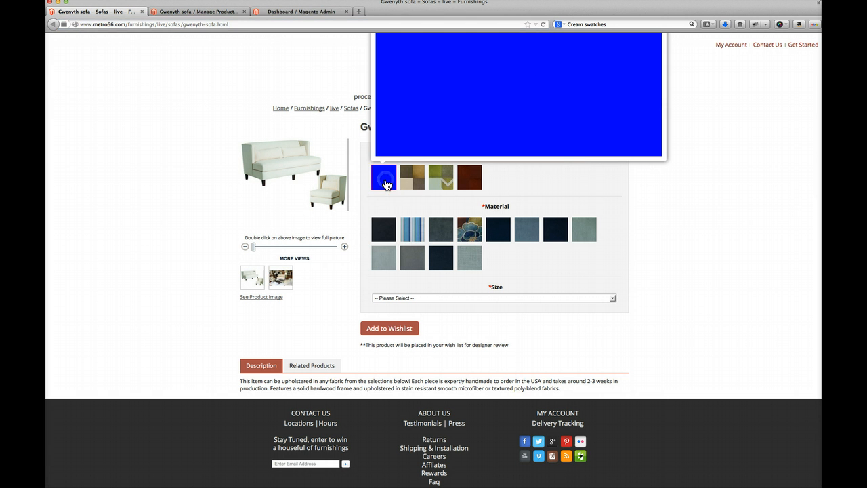
{"action": "left_click", "coordinate": [386, 233]}
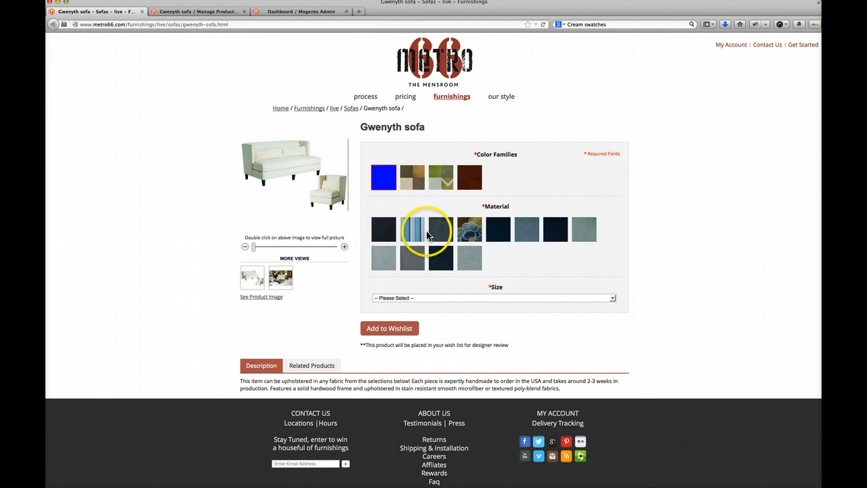
{"action": "left_click", "coordinate": [468, 190]}
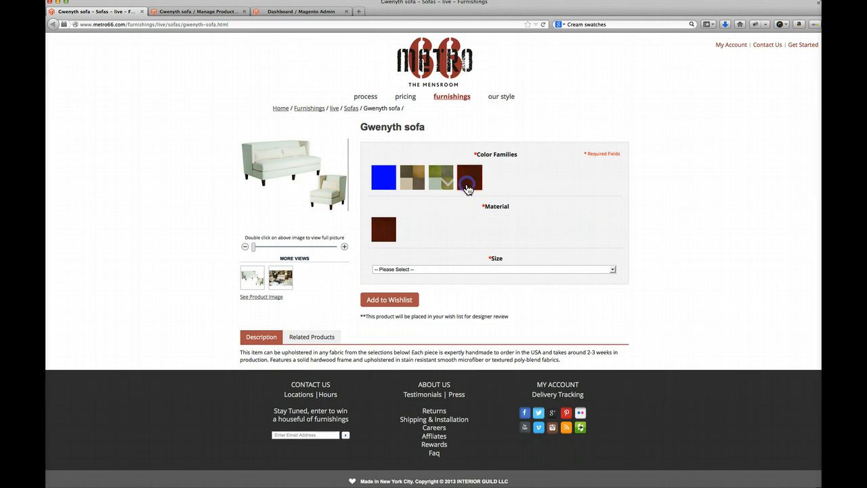
{"action": "left_click", "coordinate": [386, 235]}
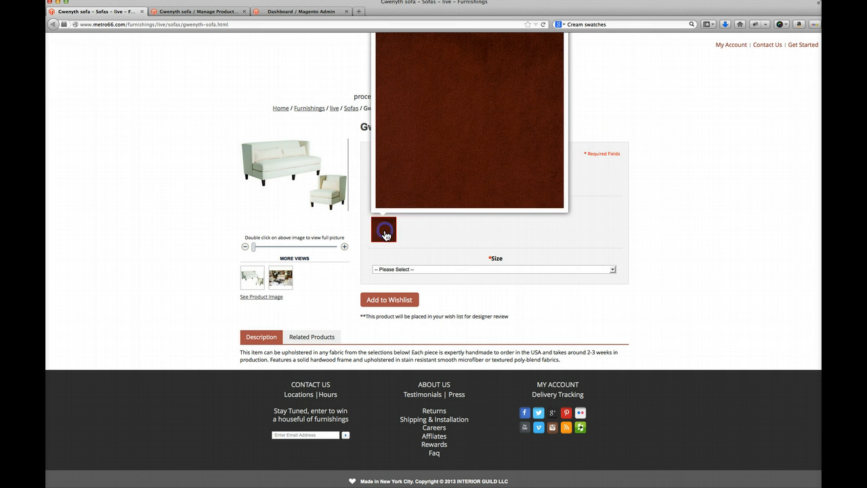
{"action": "left_click", "coordinate": [473, 187]}
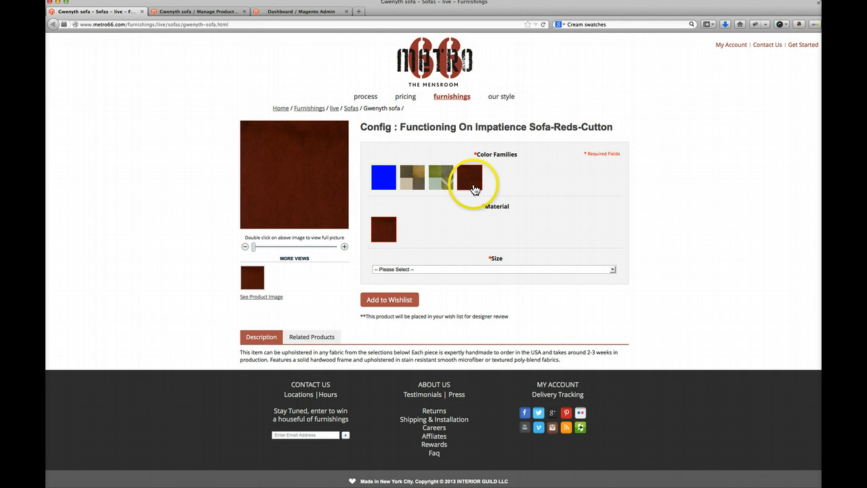
{"action": "left_click", "coordinate": [441, 182]}
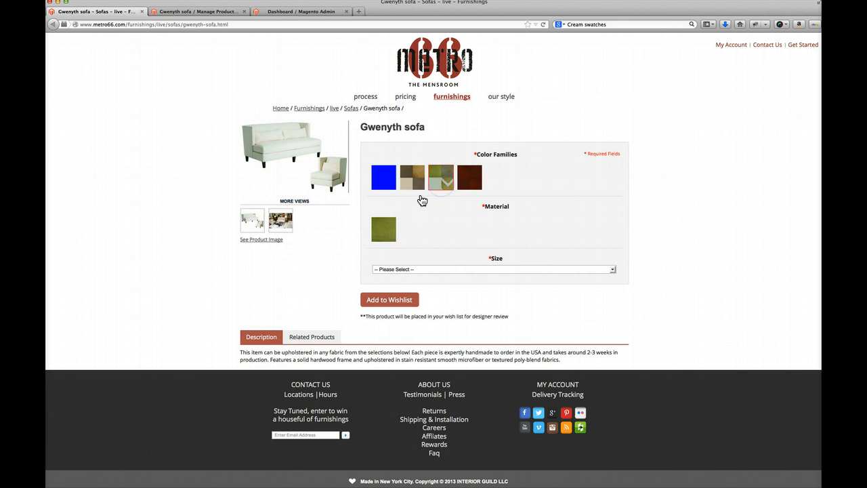
{"action": "mouse_move", "coordinate": [441, 181]}
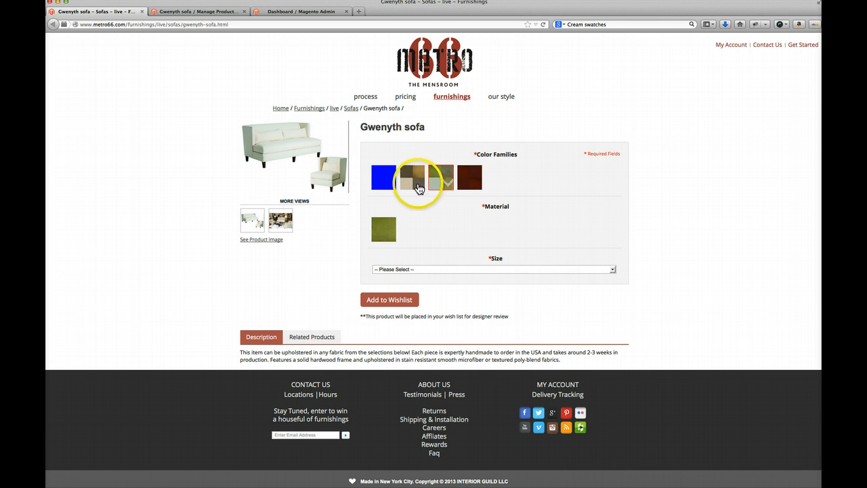
{"action": "left_click", "coordinate": [417, 182]}
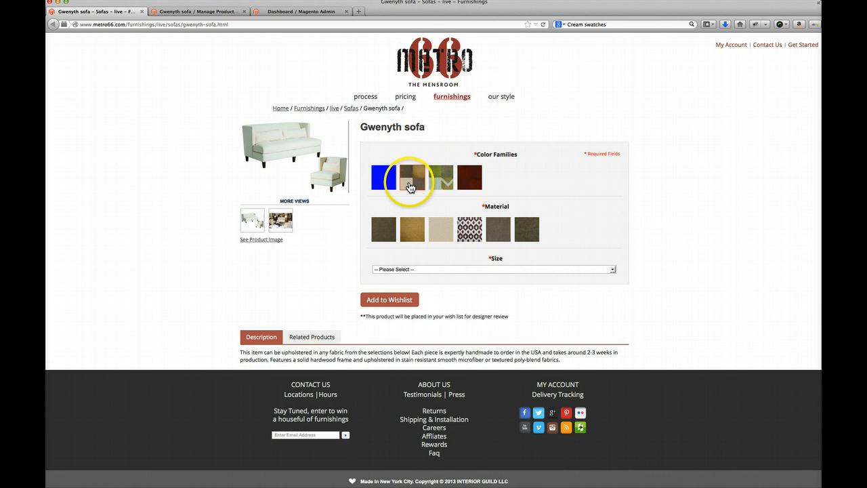
{"action": "left_click", "coordinate": [407, 233]}
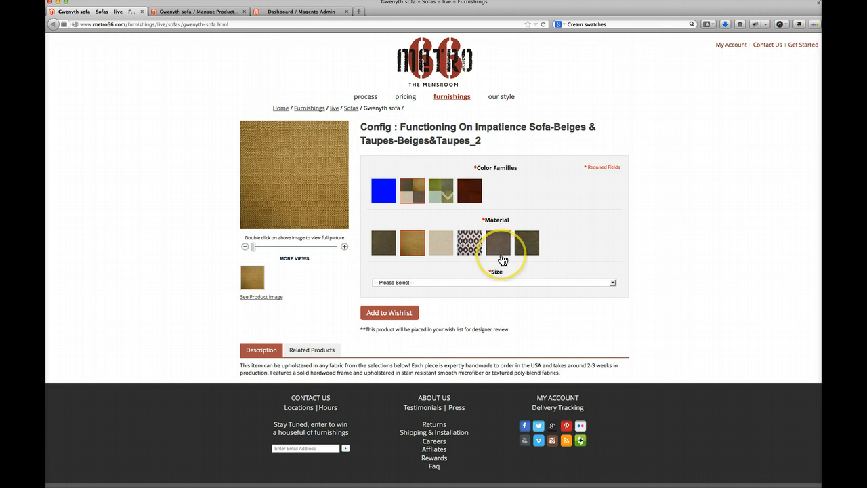
Return to the Magento admin and start adding a new product from the Manage Products list.
{"action": "left_click", "coordinate": [198, 13]}
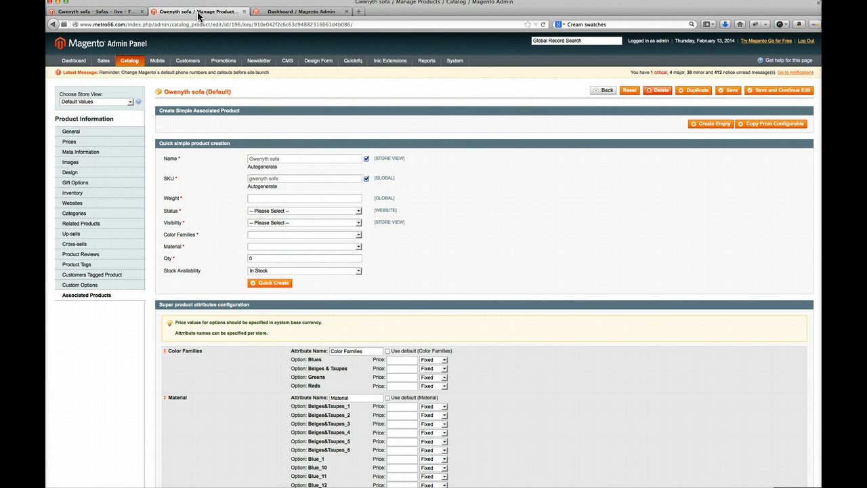
{"action": "mouse_move", "coordinate": [129, 60]}
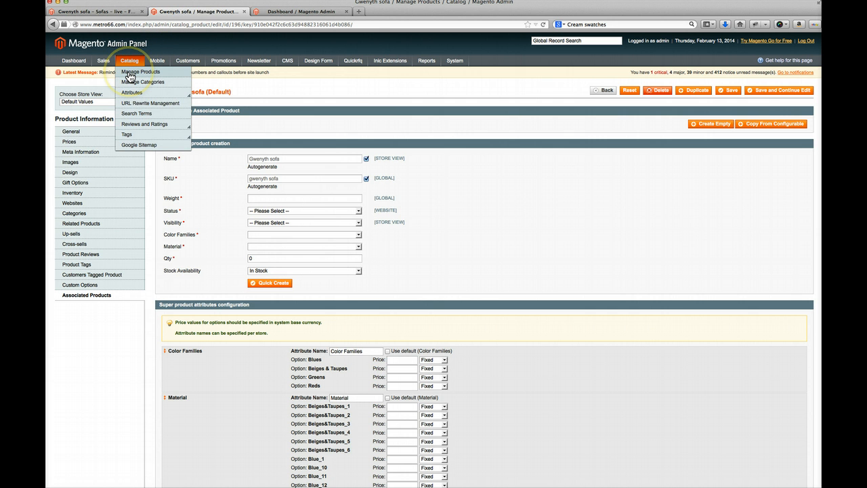
{"action": "left_click", "coordinate": [131, 75]}
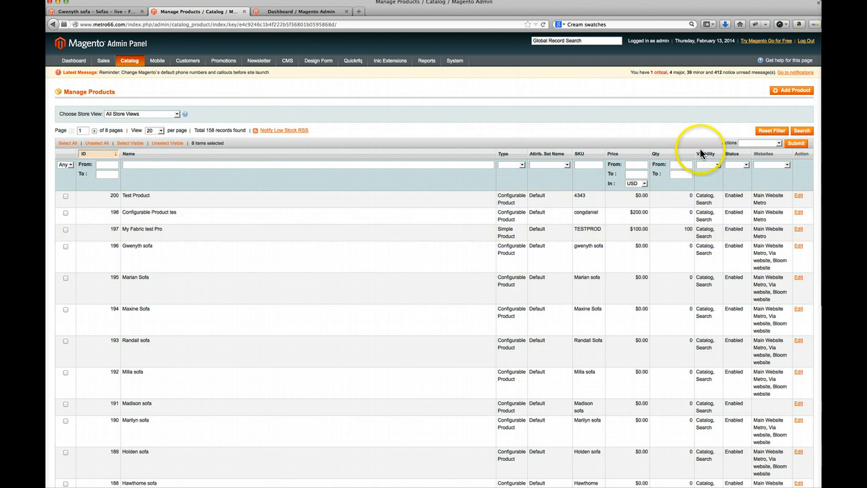
{"action": "left_click", "coordinate": [793, 91]}
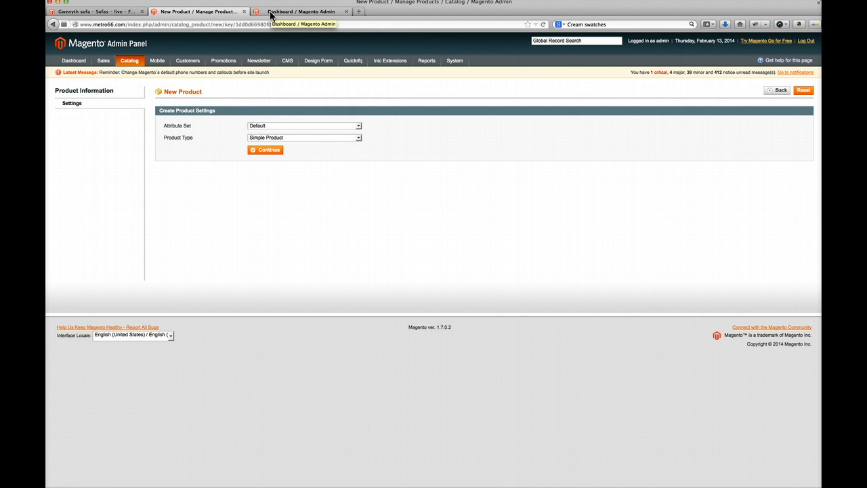
{"action": "left_click", "coordinate": [108, 12]}
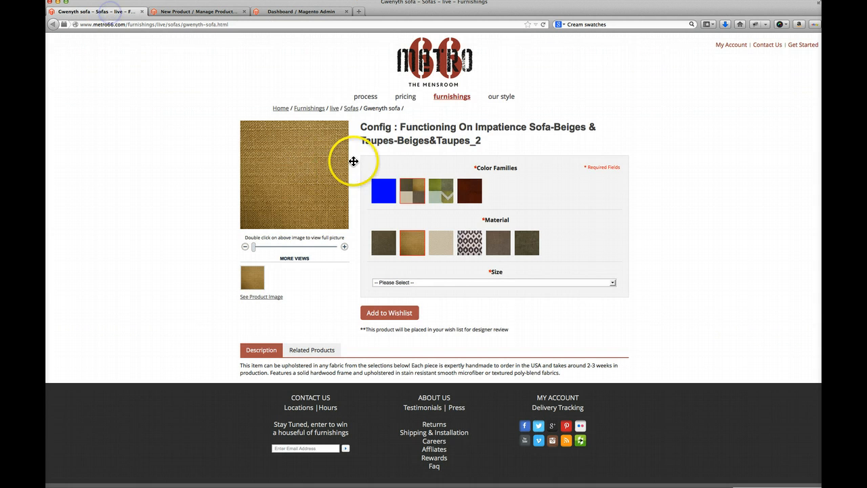
{"action": "left_click", "coordinate": [207, 12]}
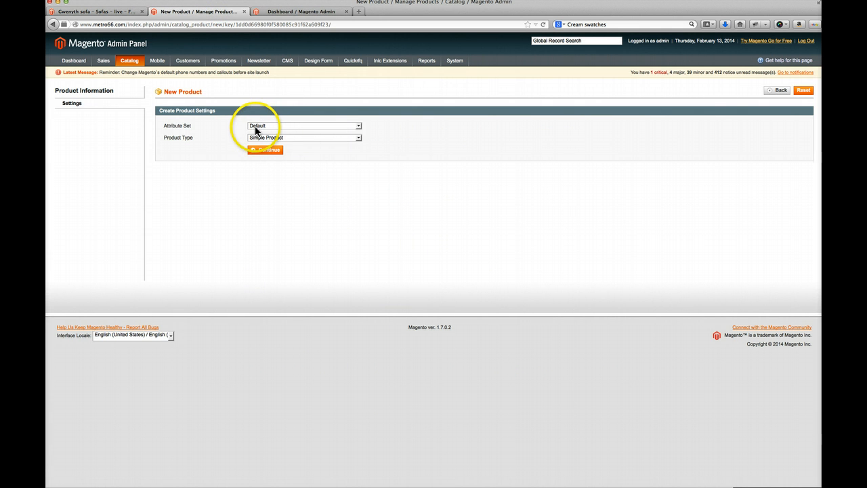
Create a Default simple product with Cream1a as name, description and short description, SKU 2334 and weight 0.
{"action": "left_click", "coordinate": [263, 151]}
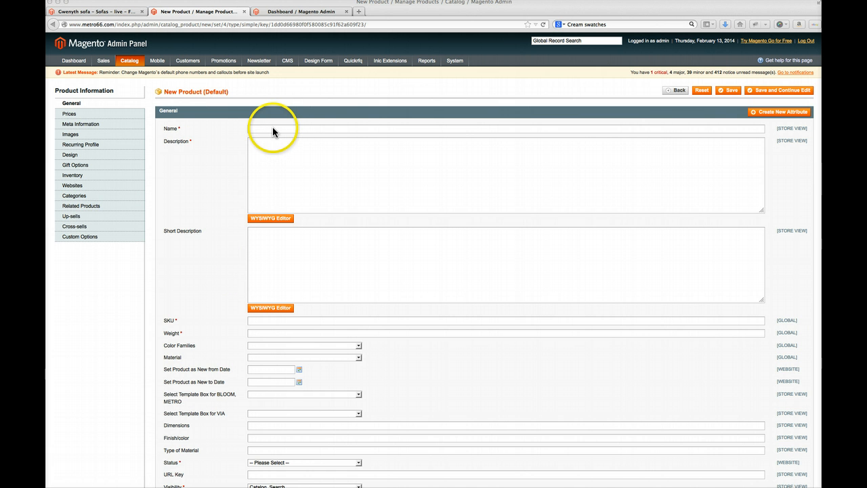
{"action": "left_click", "coordinate": [272, 128]}
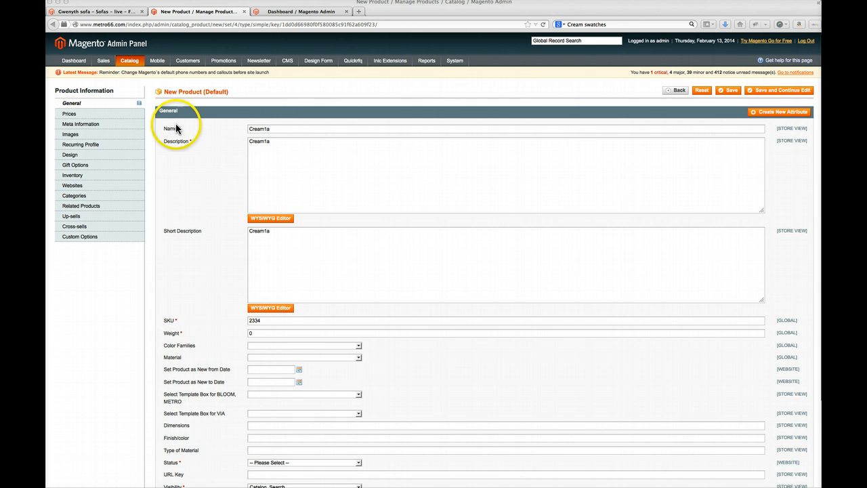
{"action": "left_click_drag", "start_coordinate": [278, 127], "coordinate": [240, 127]}
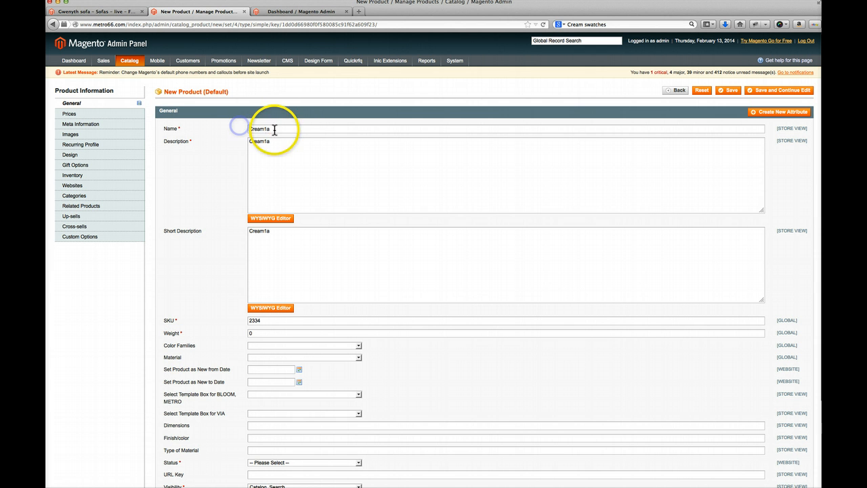
{"action": "left_click_drag", "start_coordinate": [288, 140], "coordinate": [238, 140]}
{"action": "left_click_drag", "start_coordinate": [273, 233], "coordinate": [242, 237]}
{"action": "scroll", "coordinate": [227, 242], "scroll_direction": "down", "scroll_amount": 3}
{"action": "left_click", "coordinate": [259, 238]}
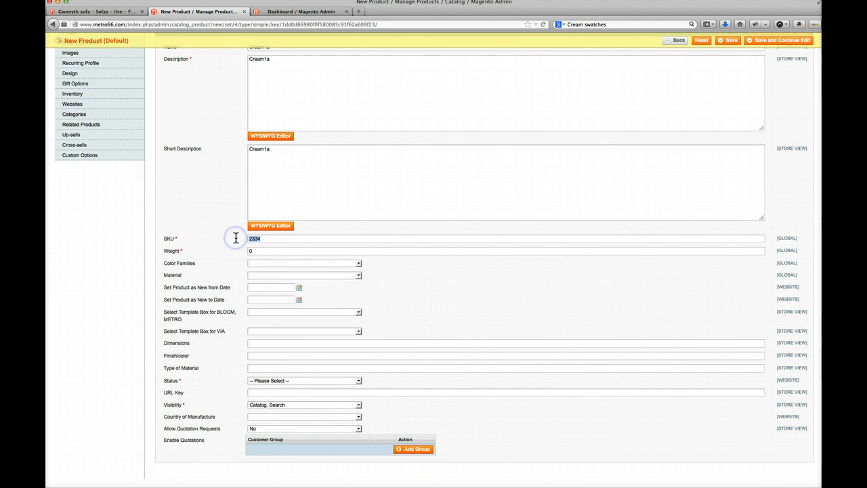
{"action": "scroll", "coordinate": [244, 230], "scroll_direction": "down", "scroll_amount": 2}
{"action": "left_click_drag", "start_coordinate": [255, 203], "coordinate": [245, 202]}
{"action": "scroll", "coordinate": [230, 217], "scroll_direction": "up", "scroll_amount": 1}
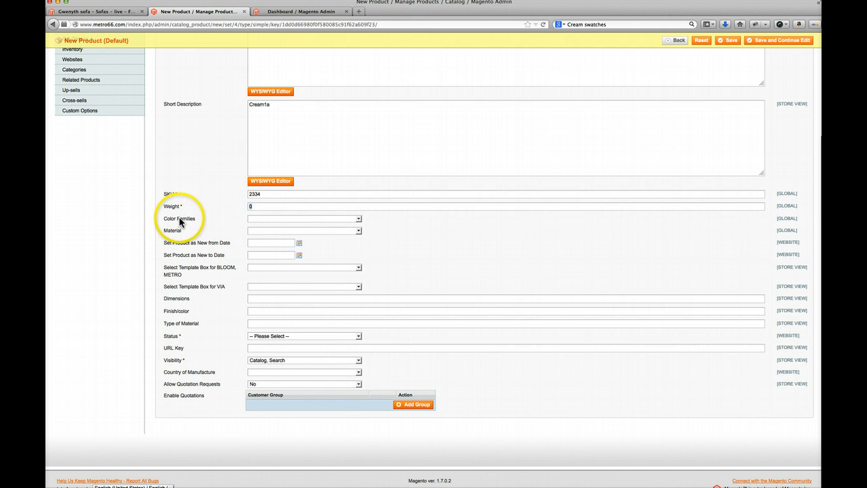
Assign the product the Creams color family and the Cream1a material.
{"action": "left_click", "coordinate": [261, 219]}
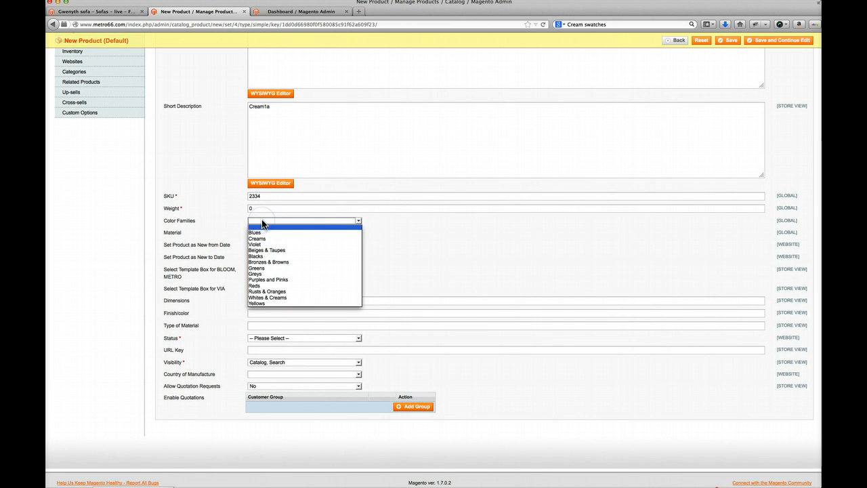
{"action": "left_click", "coordinate": [265, 239]}
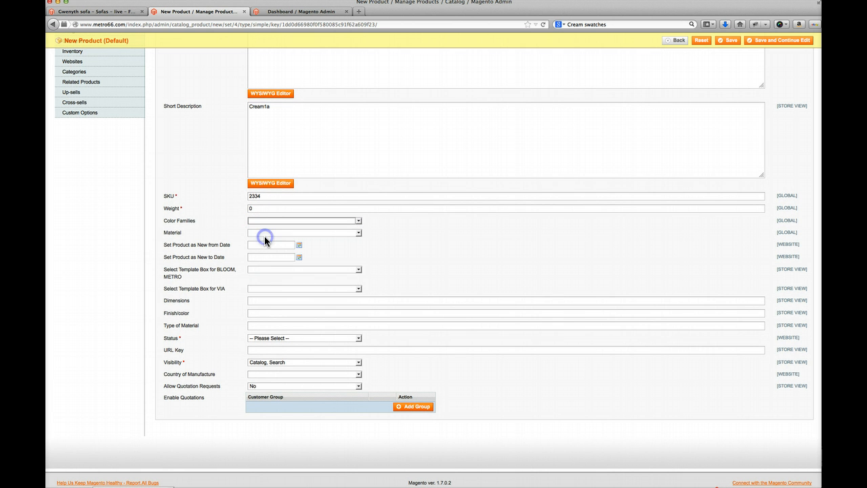
{"action": "left_click", "coordinate": [264, 234]}
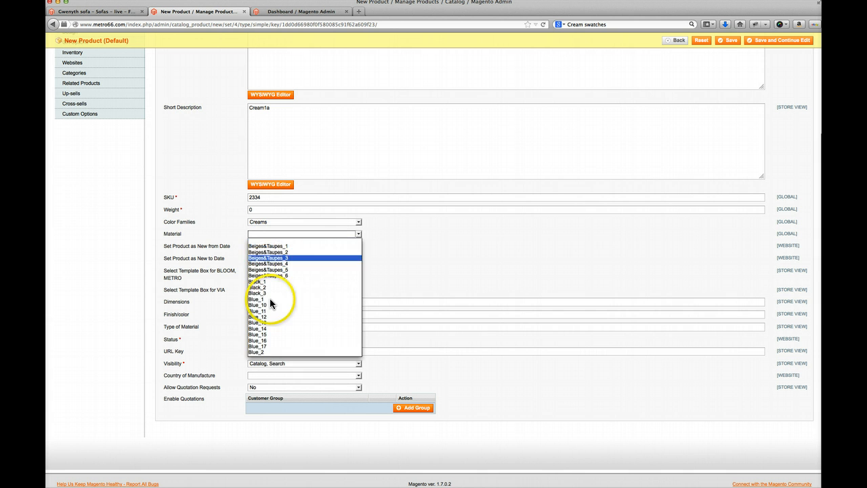
{"action": "scroll", "coordinate": [270, 301], "scroll_direction": "down", "scroll_amount": 1}
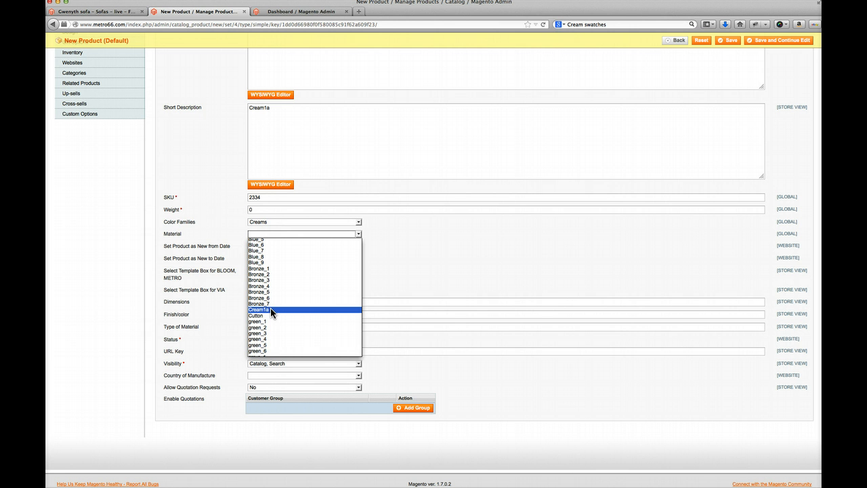
{"action": "left_click", "coordinate": [271, 309]}
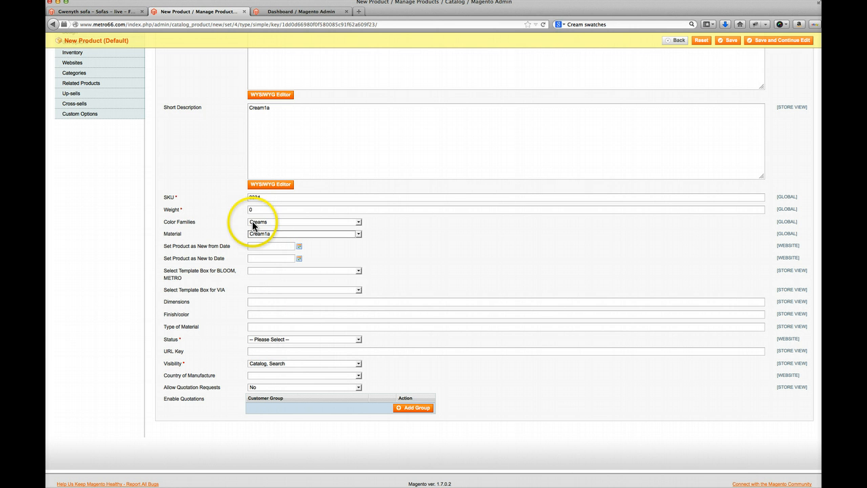
{"action": "left_click", "coordinate": [166, 222]}
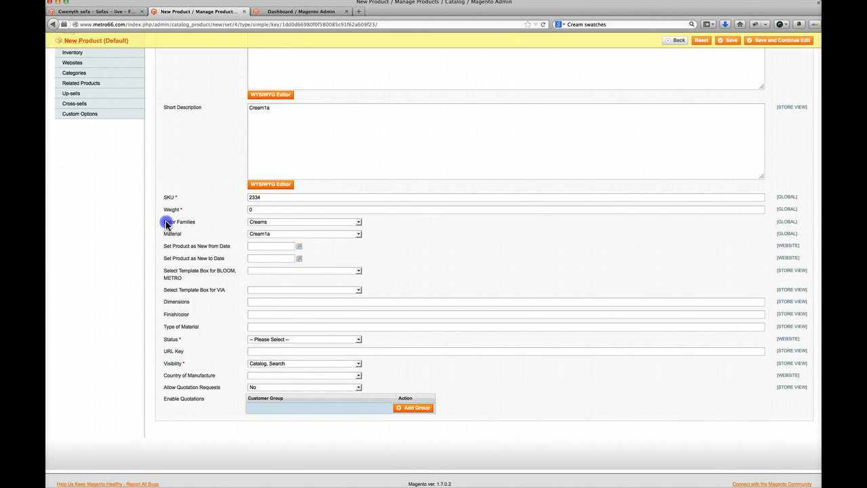
{"action": "scroll", "coordinate": [166, 227], "scroll_direction": "up", "scroll_amount": 1}
{"action": "left_click", "coordinate": [168, 237]}
{"action": "double_click", "coordinate": [168, 238]}
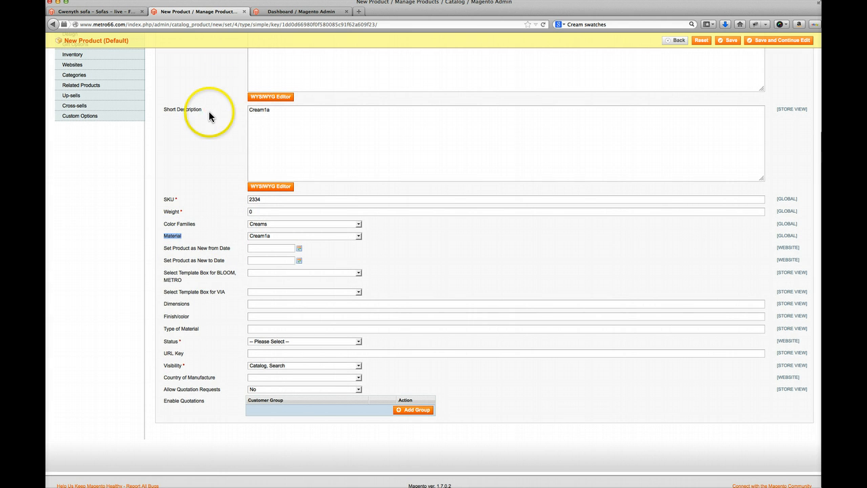
{"action": "left_click", "coordinate": [200, 234]}
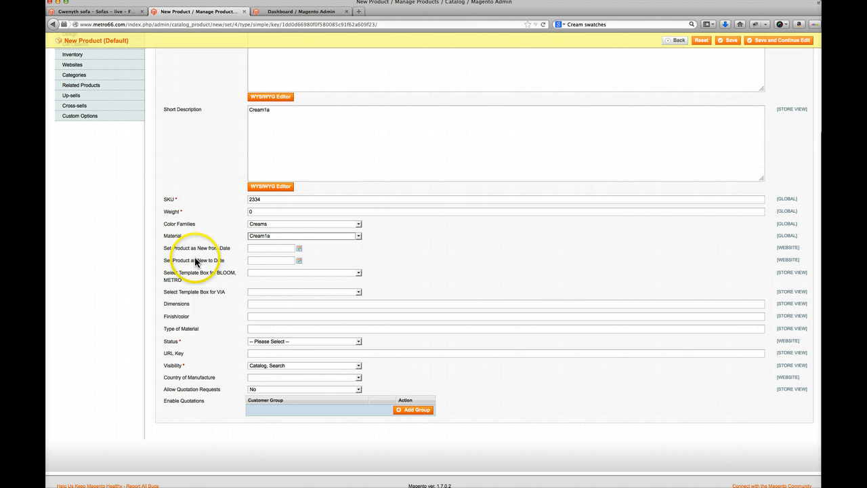
Set the product's status to Enabled and try to save it while continuing to edit.
{"action": "scroll", "coordinate": [217, 299], "scroll_direction": "down", "scroll_amount": 1}
{"action": "scroll", "coordinate": [217, 299], "scroll_direction": "down", "scroll_amount": 1}
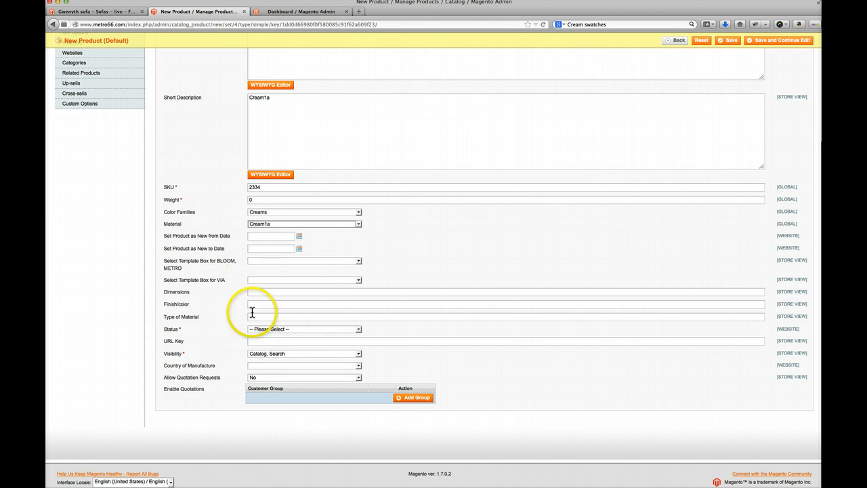
{"action": "left_click", "coordinate": [265, 329]}
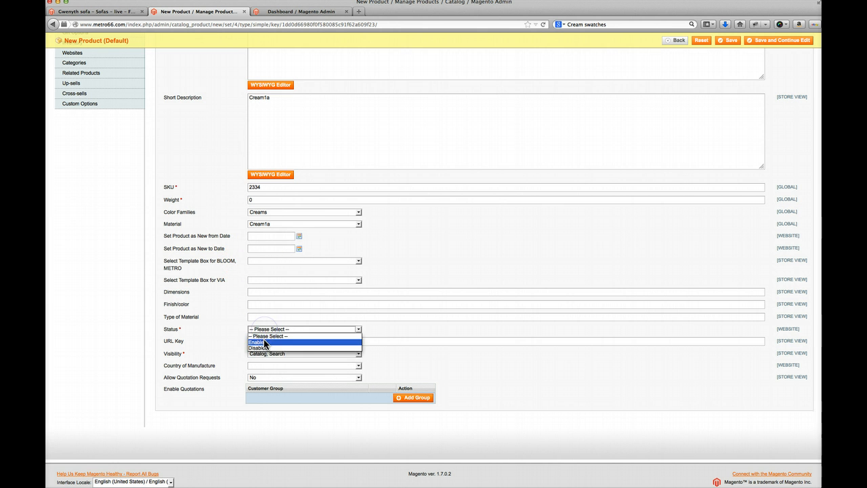
{"action": "left_click", "coordinate": [266, 337]}
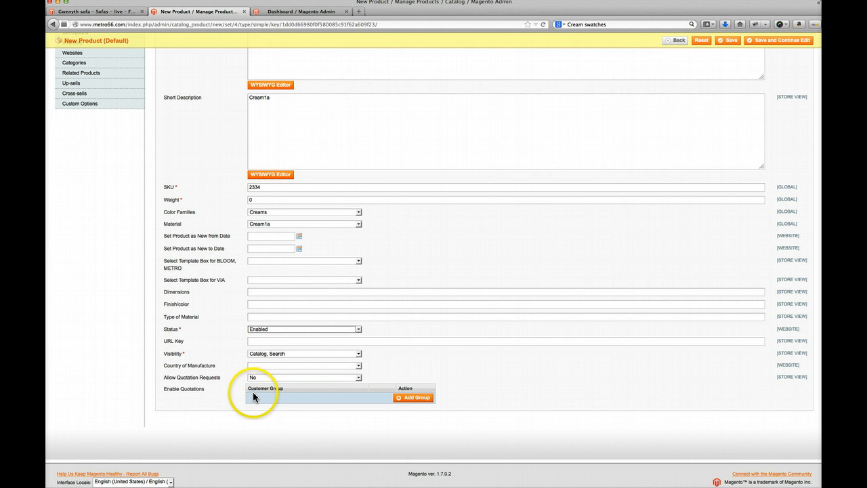
{"action": "left_click", "coordinate": [762, 42]}
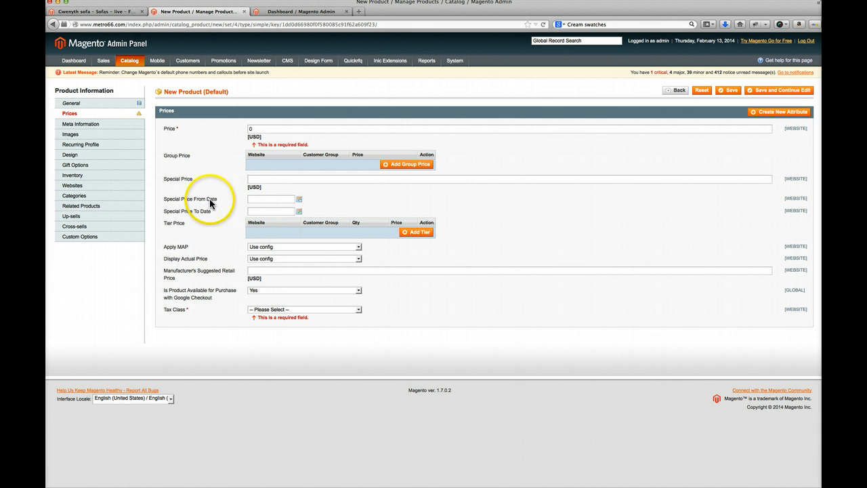
Set the product's price to 0 and its tax class to None, and save while continuing to edit.
{"action": "left_click", "coordinate": [266, 311]}
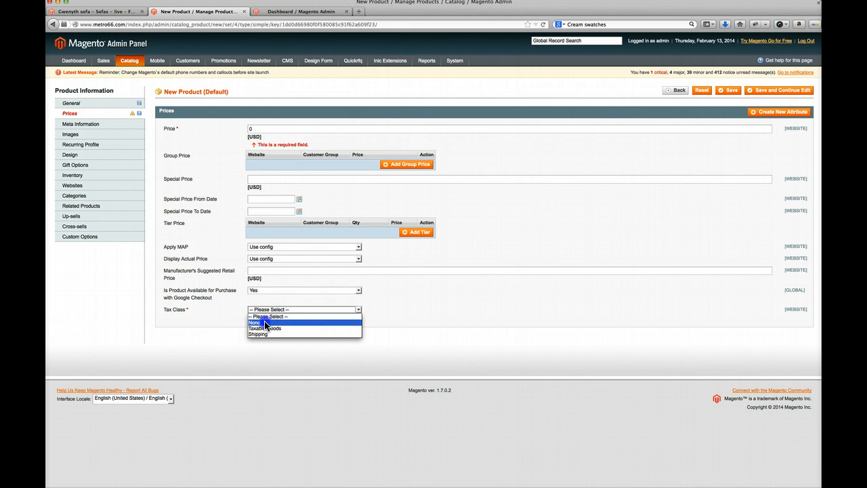
{"action": "left_click", "coordinate": [265, 324]}
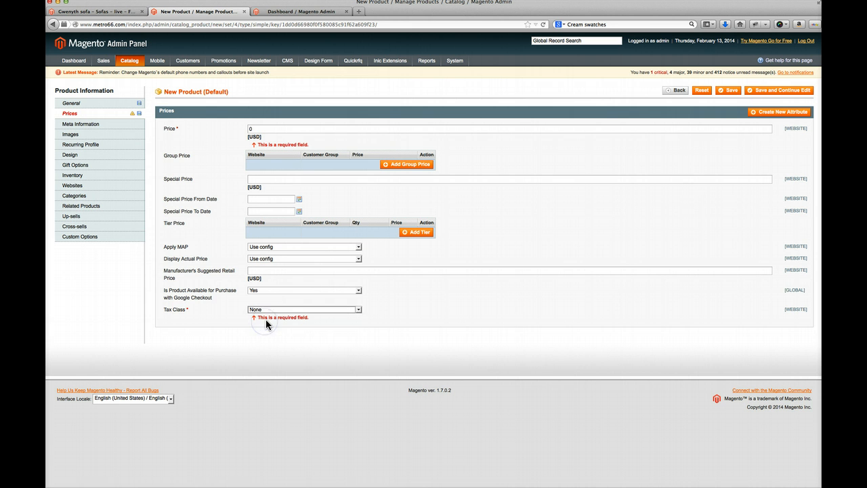
{"action": "left_click", "coordinate": [777, 93]}
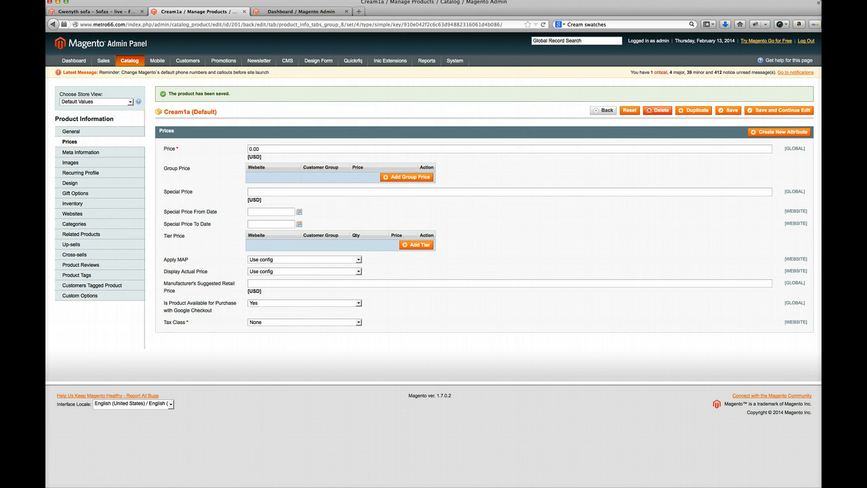
Set the product's inventory quantity to 9000 and its stock availability to In Stock, and save while continuing to edit.
{"action": "left_click", "coordinate": [79, 205]}
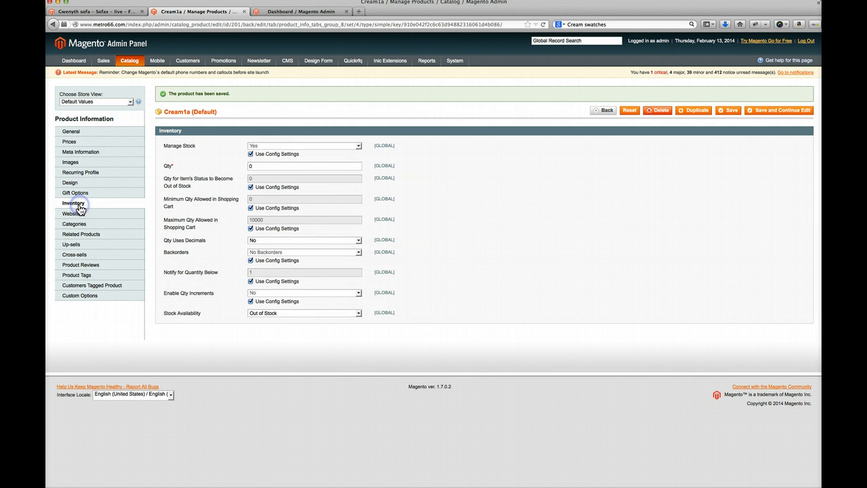
{"action": "left_click", "coordinate": [210, 163]}
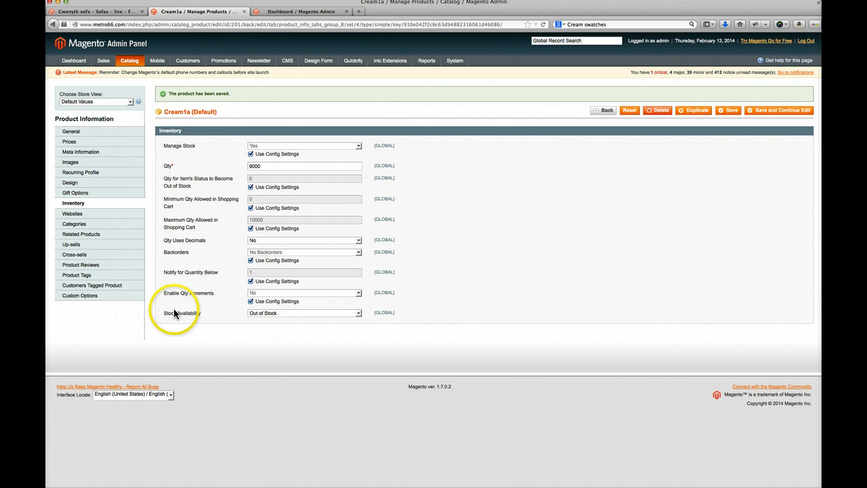
{"action": "left_click", "coordinate": [254, 313]}
{"action": "left_click", "coordinate": [258, 320]}
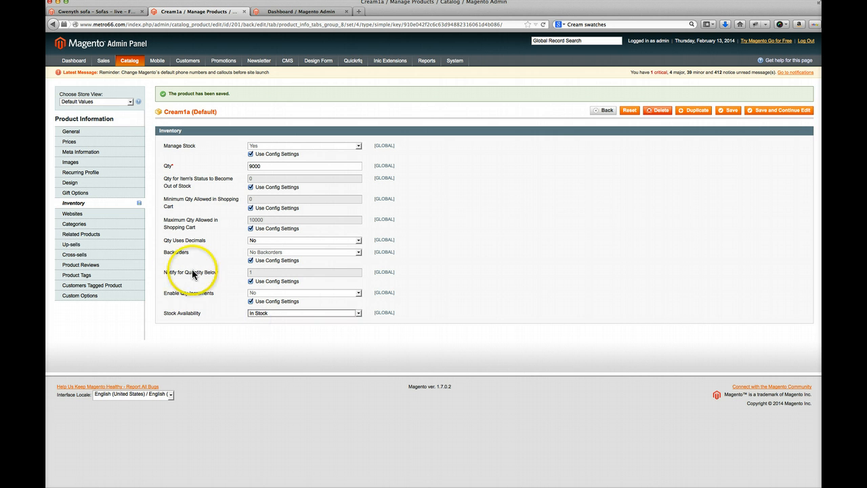
{"action": "left_click", "coordinate": [785, 113]}
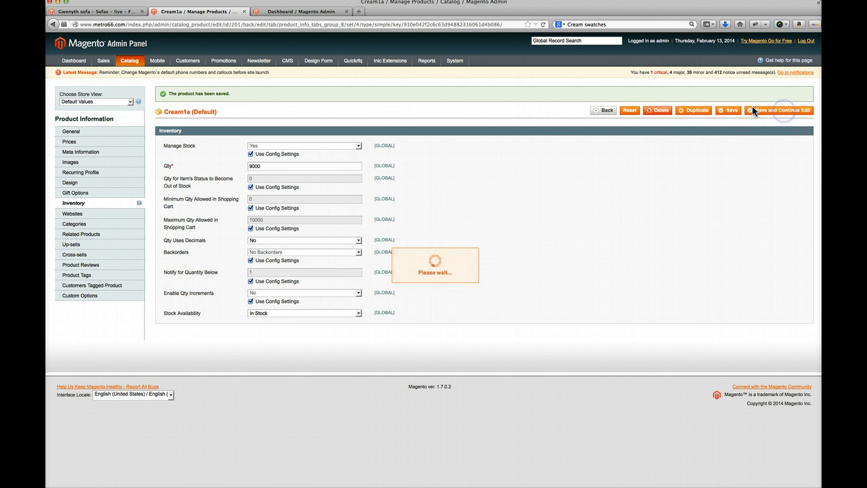
Assign the product to the Main Website Metro, Via and Bloom websites, and save while continuing to edit.
{"action": "left_click", "coordinate": [72, 215]}
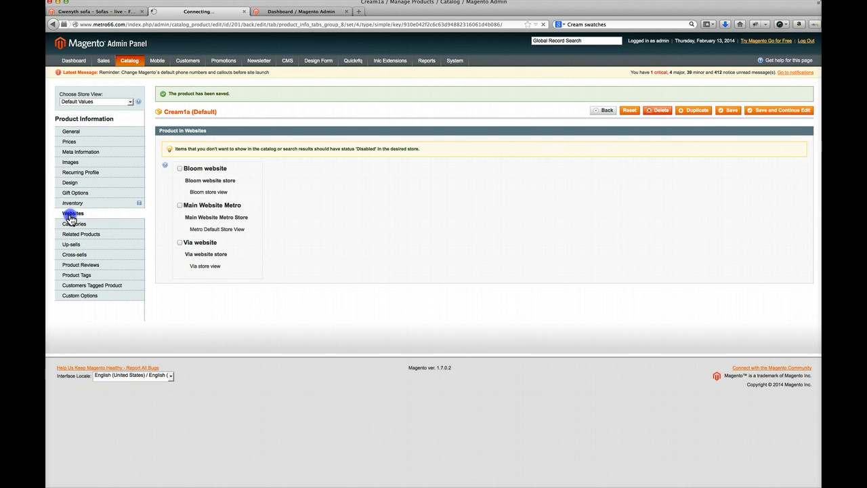
{"action": "left_click", "coordinate": [181, 206]}
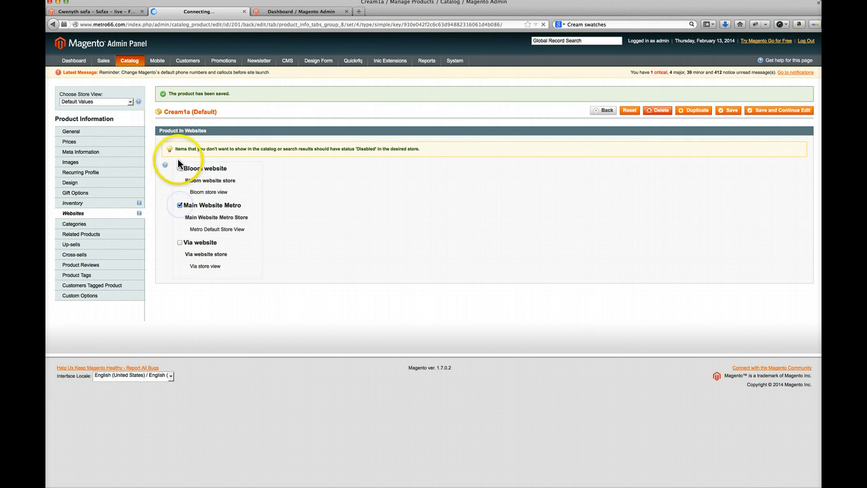
{"action": "left_click", "coordinate": [181, 242]}
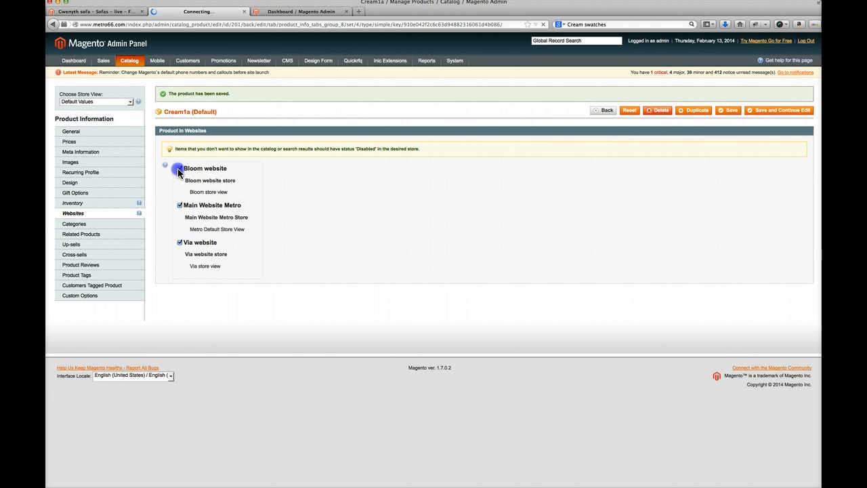
{"action": "left_click", "coordinate": [179, 170]}
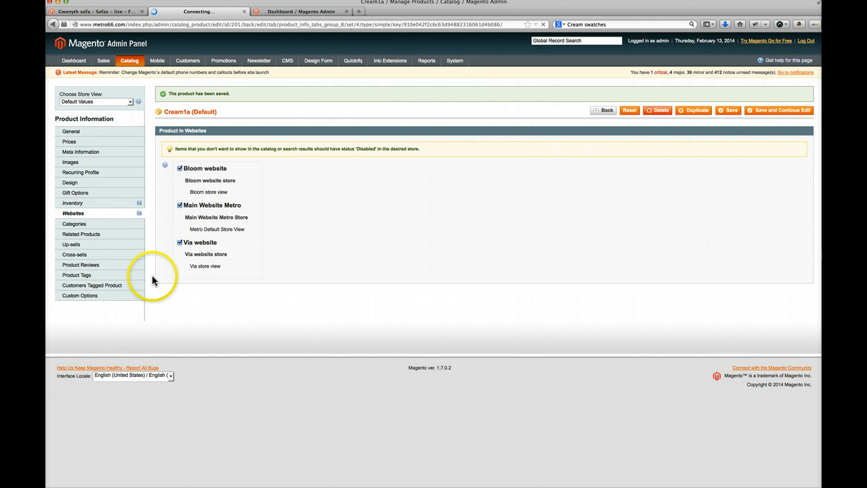
{"action": "left_click", "coordinate": [774, 112]}
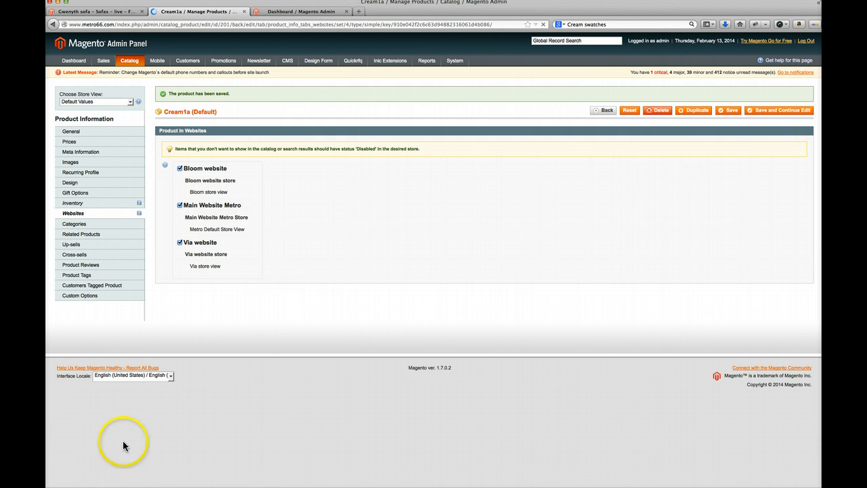
Review the Cream1a product's General, Prices, Meta Information, Images, Recurring Profile and Design settings.
{"action": "left_click", "coordinate": [78, 134]}
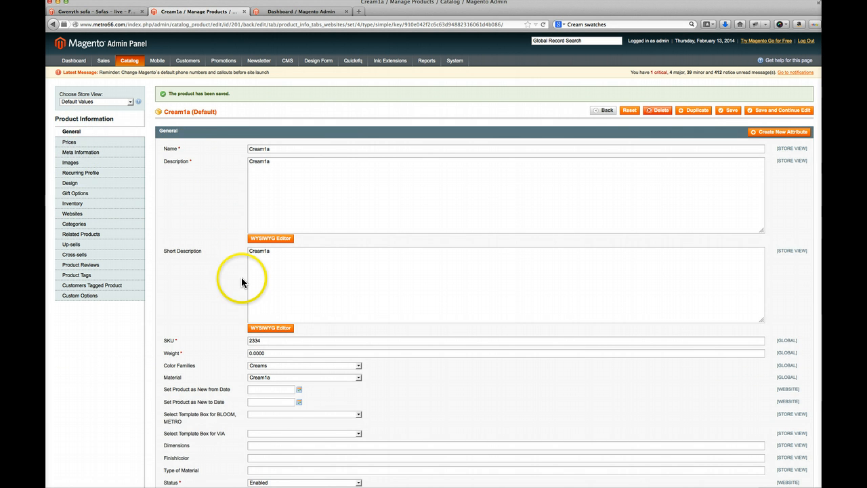
{"action": "scroll", "coordinate": [242, 282], "scroll_direction": "down", "scroll_amount": 5}
{"action": "scroll", "coordinate": [242, 281], "scroll_direction": "up", "scroll_amount": 5}
{"action": "left_click", "coordinate": [85, 146]}
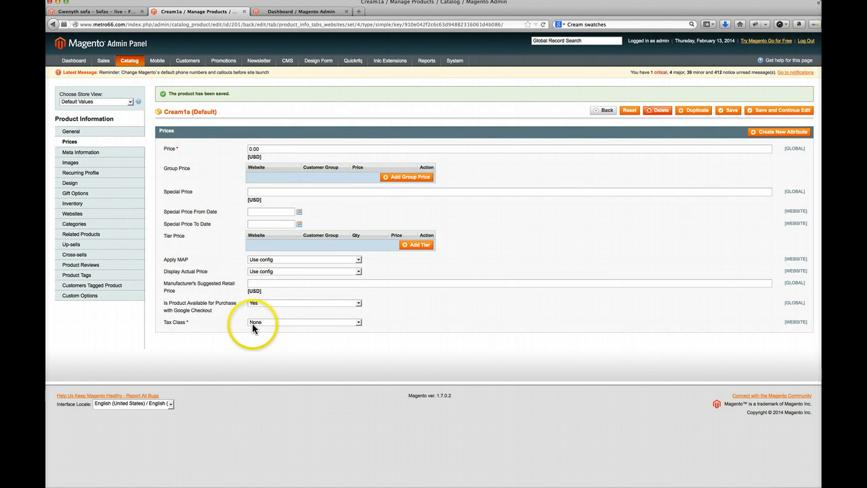
{"action": "left_click", "coordinate": [89, 155]}
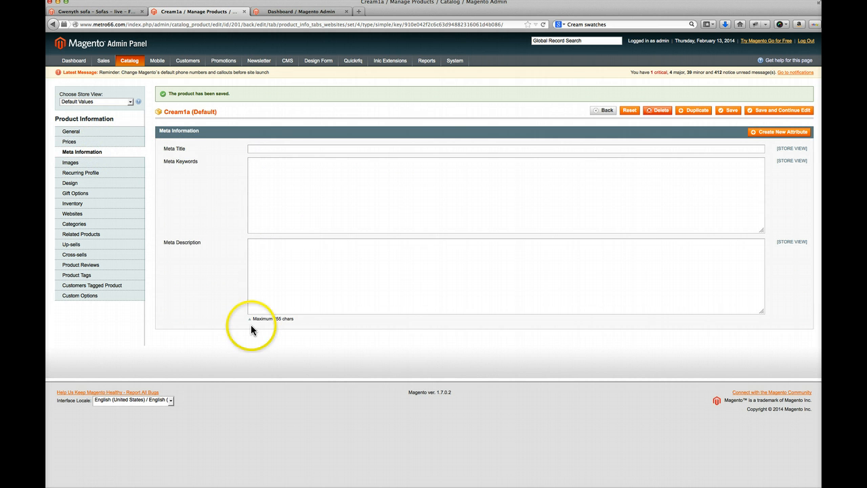
{"action": "left_click", "coordinate": [93, 169]}
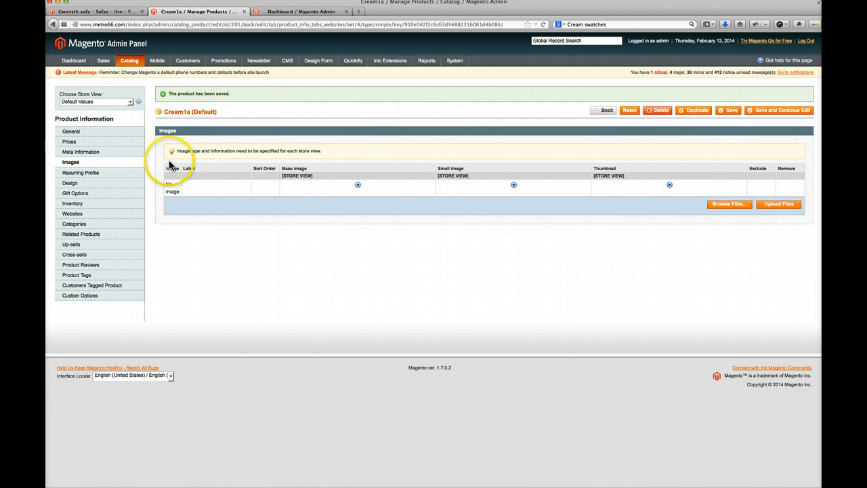
{"action": "left_click", "coordinate": [76, 174]}
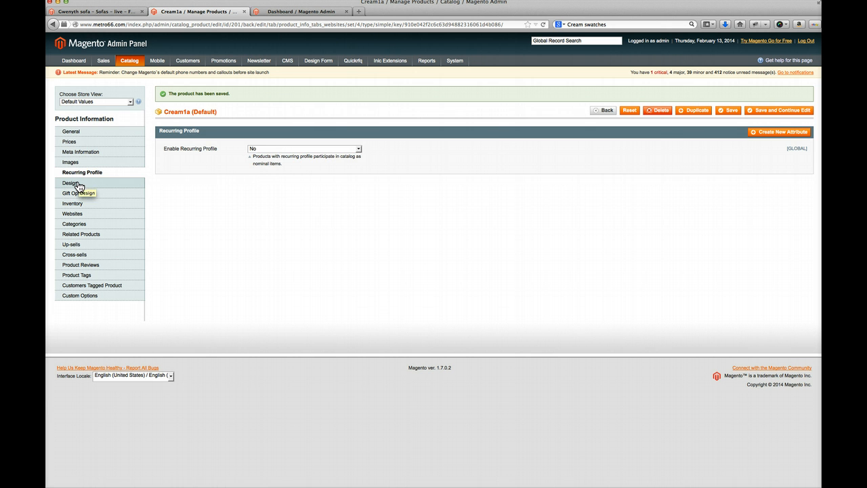
{"action": "left_click", "coordinate": [79, 185]}
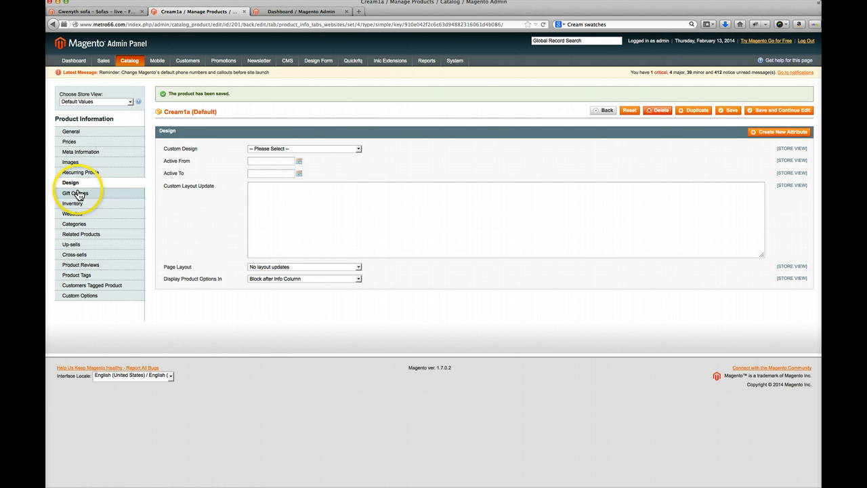
Check the Cream1a product's inventory, website and category assignments, and save it while continuing to edit.
{"action": "left_click", "coordinate": [78, 206]}
{"action": "double_click", "coordinate": [255, 166]}
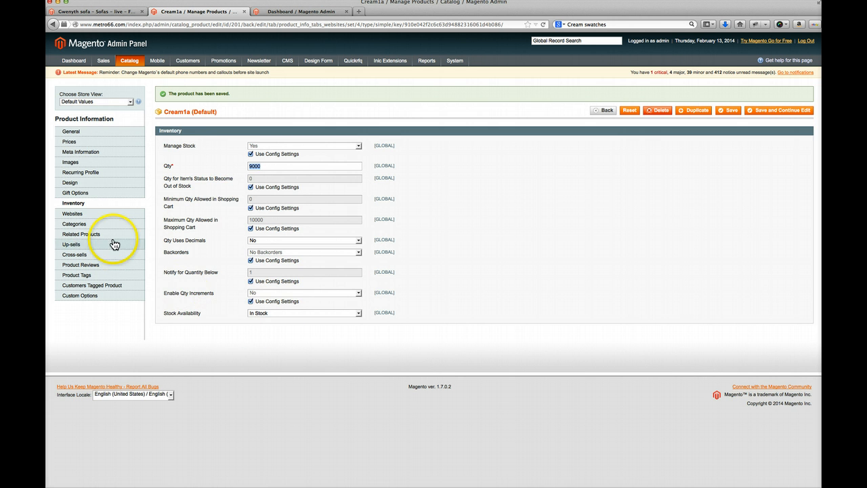
{"action": "left_click", "coordinate": [85, 215]}
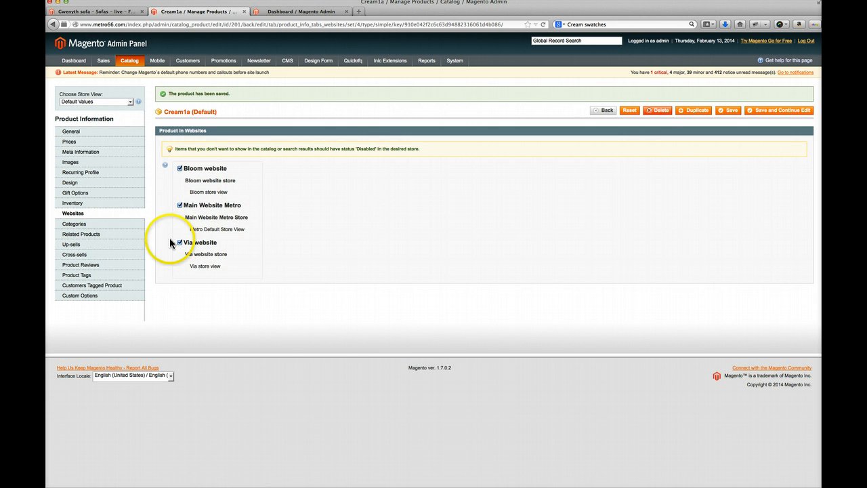
{"action": "left_click", "coordinate": [99, 227]}
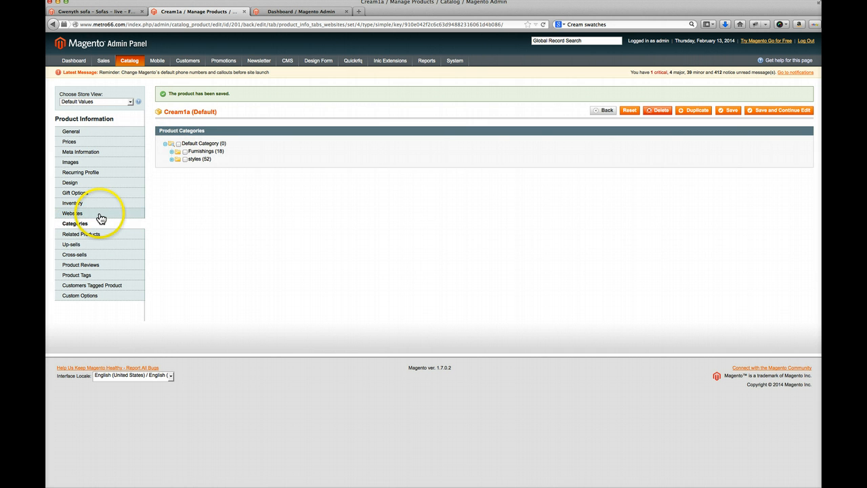
{"action": "left_click", "coordinate": [101, 214]}
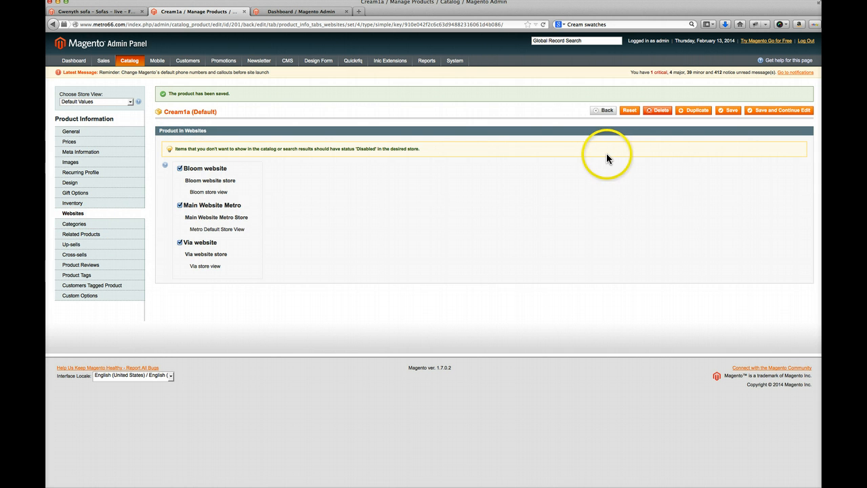
{"action": "left_click", "coordinate": [787, 110]}
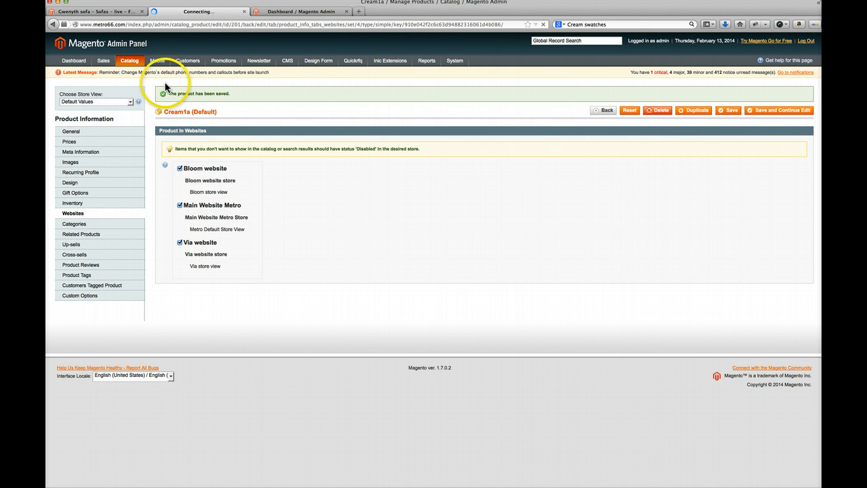
Open the configurable Gwenyth sofa product for editing from the catalog's product list.
{"action": "mouse_move", "coordinate": [131, 66]}
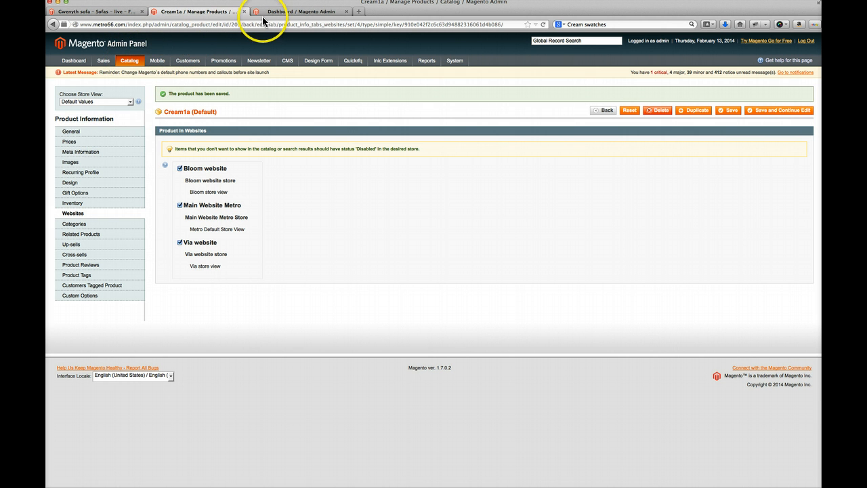
{"action": "left_click", "coordinate": [98, 12]}
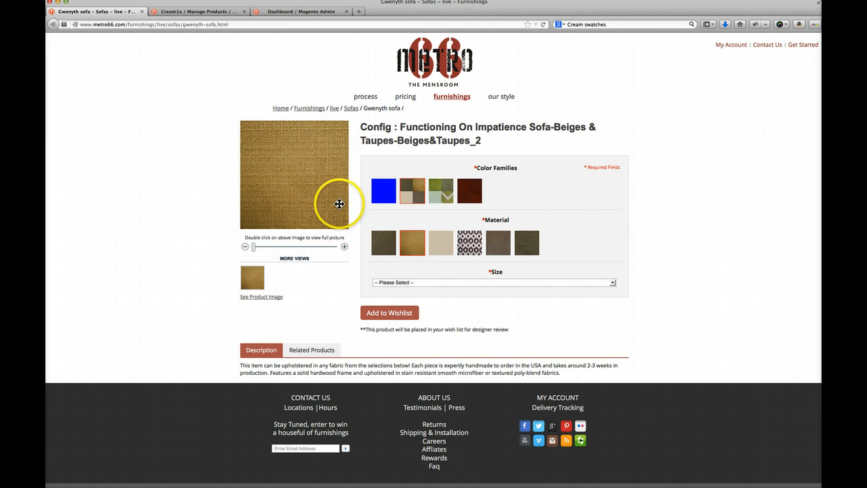
{"action": "left_click", "coordinate": [206, 15]}
{"action": "mouse_move", "coordinate": [129, 60]}
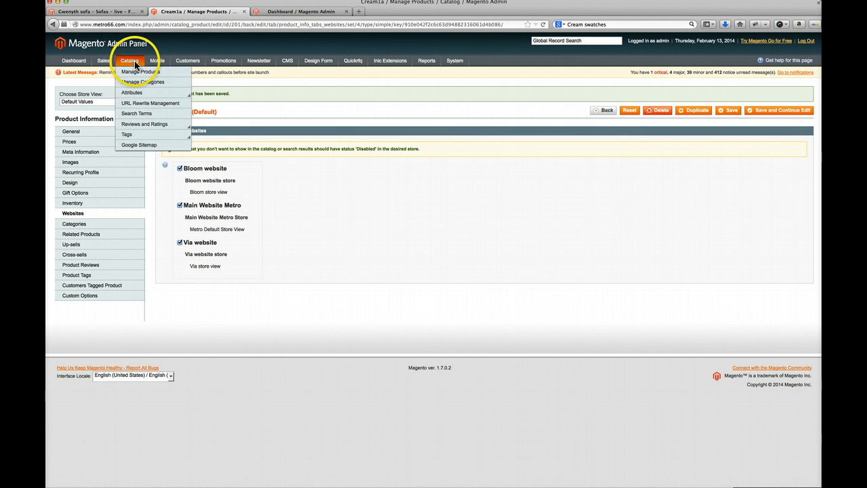
{"action": "left_click", "coordinate": [132, 77]}
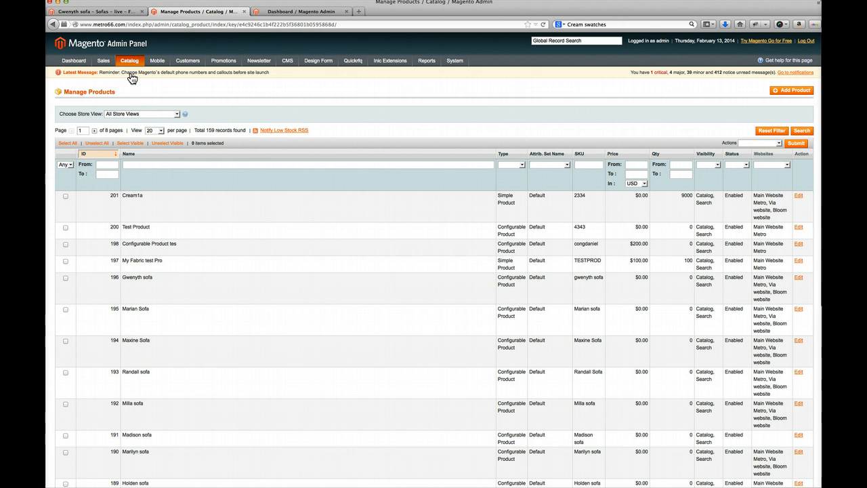
{"action": "left_click", "coordinate": [160, 288]}
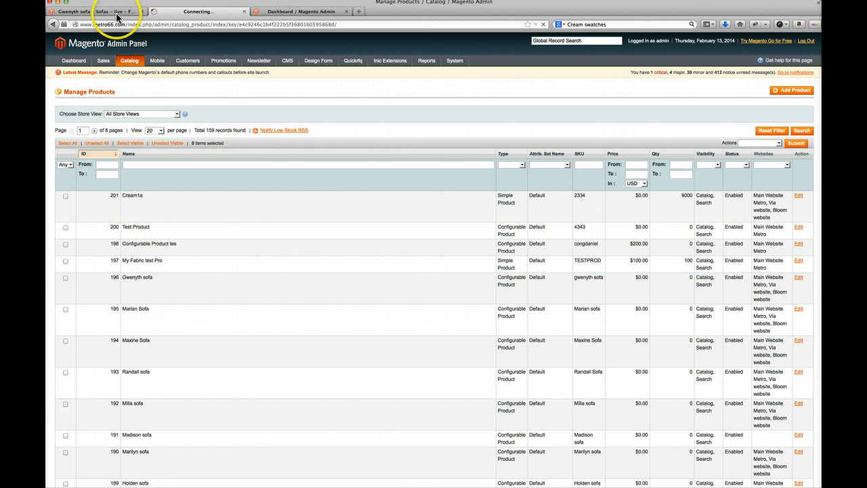
Reload the Gwenyth sofa's storefront page to check its color families and materials.
{"action": "left_click", "coordinate": [111, 11]}
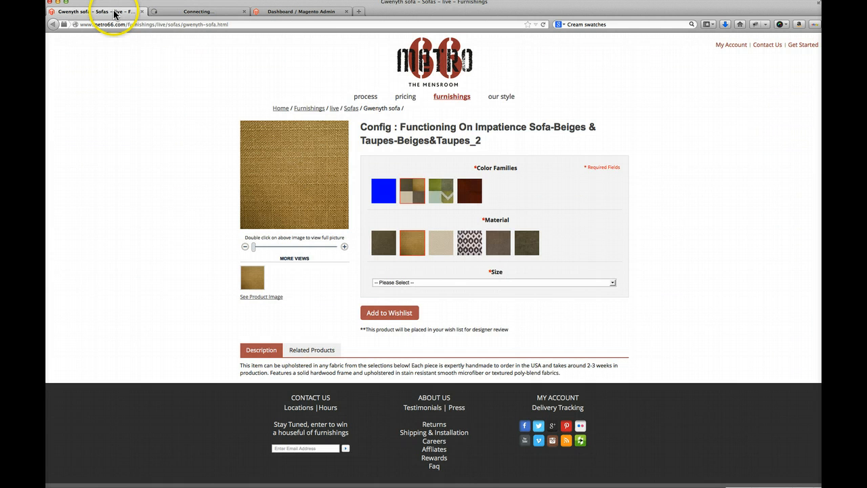
{"action": "left_click", "coordinate": [260, 24]}
{"action": "left_click", "coordinate": [261, 25]}
{"action": "key", "text": "Return"}
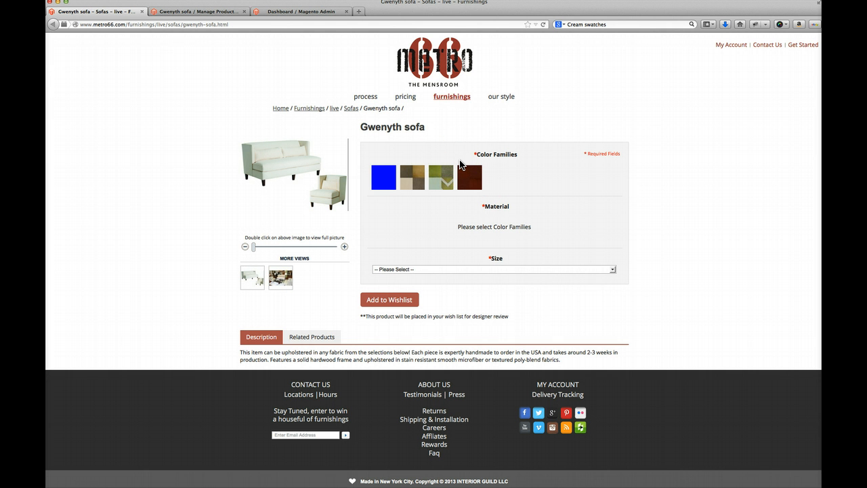
Open the Gwenyth sofa's associated products in the admin and examine its color family and material options and the product list.
{"action": "left_click", "coordinate": [197, 12]}
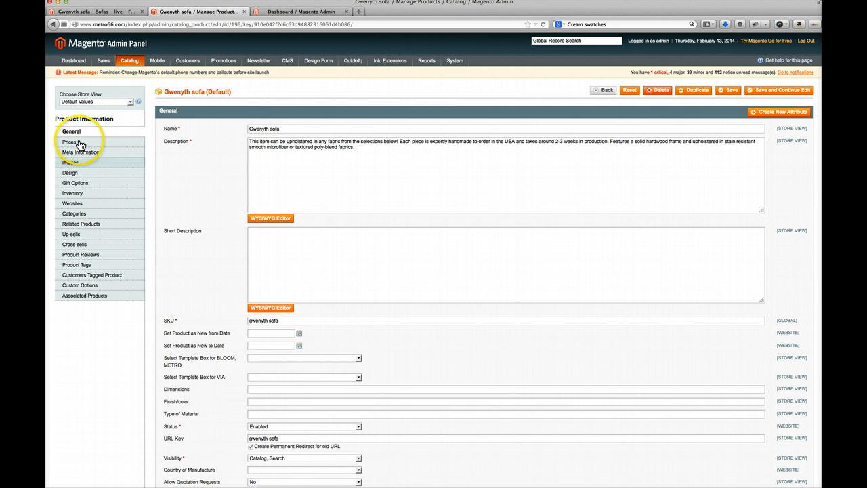
{"action": "scroll", "coordinate": [265, 171], "scroll_direction": "down", "scroll_amount": 5}
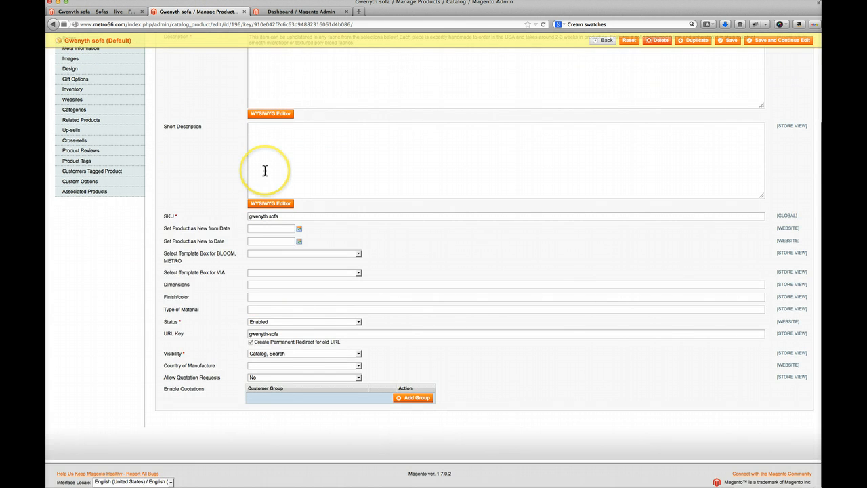
{"action": "left_click", "coordinate": [76, 195]}
{"action": "scroll", "coordinate": [234, 311], "scroll_direction": "down", "scroll_amount": 2}
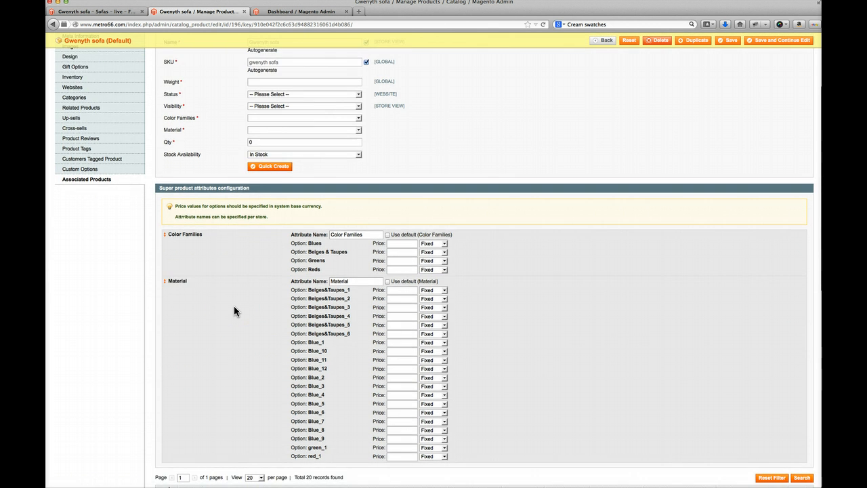
{"action": "scroll", "coordinate": [234, 311], "scroll_direction": "up", "scroll_amount": 4}
{"action": "scroll", "coordinate": [234, 311], "scroll_direction": "down", "scroll_amount": 4}
{"action": "scroll", "coordinate": [234, 311], "scroll_direction": "down", "scroll_amount": 1}
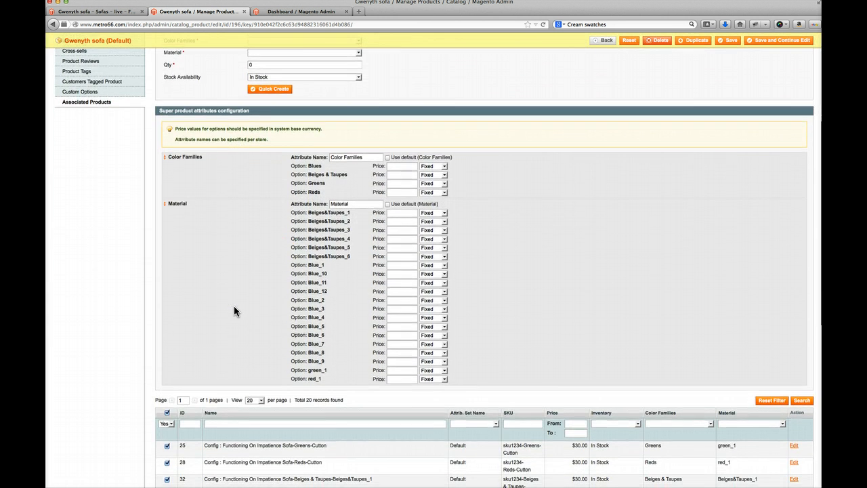
{"action": "scroll", "coordinate": [239, 297], "scroll_direction": "down", "scroll_amount": 2}
{"action": "scroll", "coordinate": [239, 296], "scroll_direction": "down", "scroll_amount": 2}
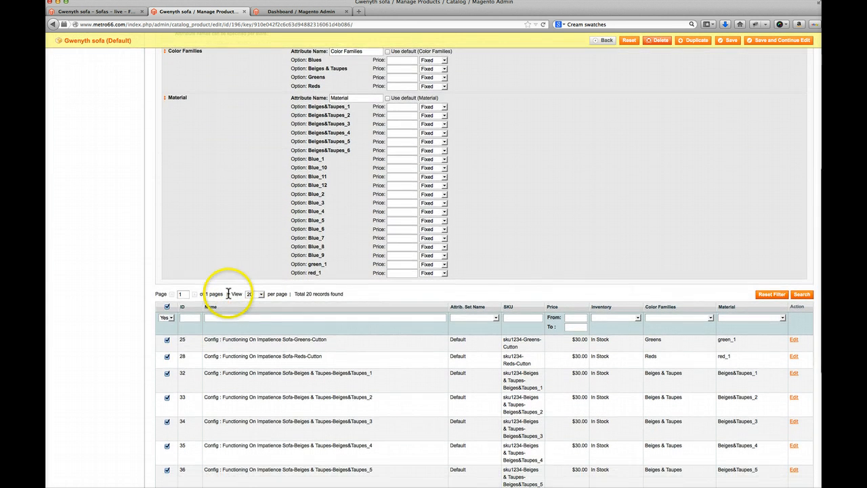
Deselect all of the Gwenyth sofa's associated products and select them all again.
{"action": "left_click", "coordinate": [166, 310]}
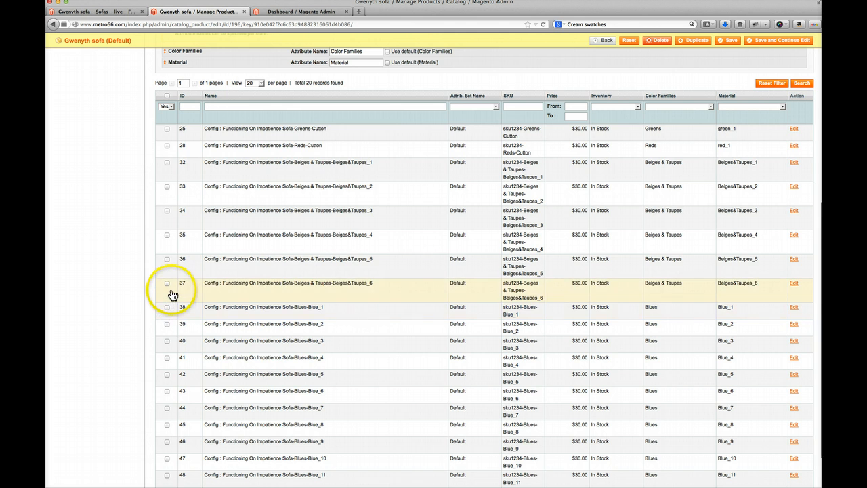
{"action": "scroll", "coordinate": [170, 294], "scroll_direction": "up", "scroll_amount": 3}
{"action": "scroll", "coordinate": [172, 295], "scroll_direction": "up", "scroll_amount": 2}
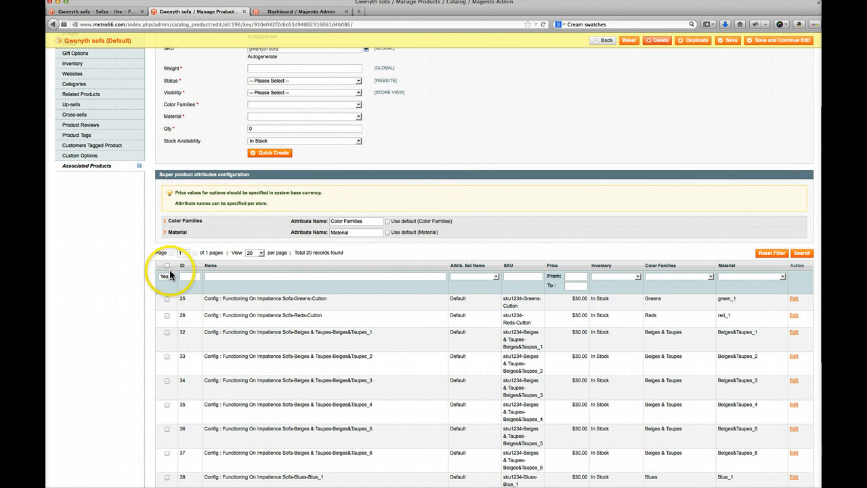
{"action": "left_click", "coordinate": [167, 266]}
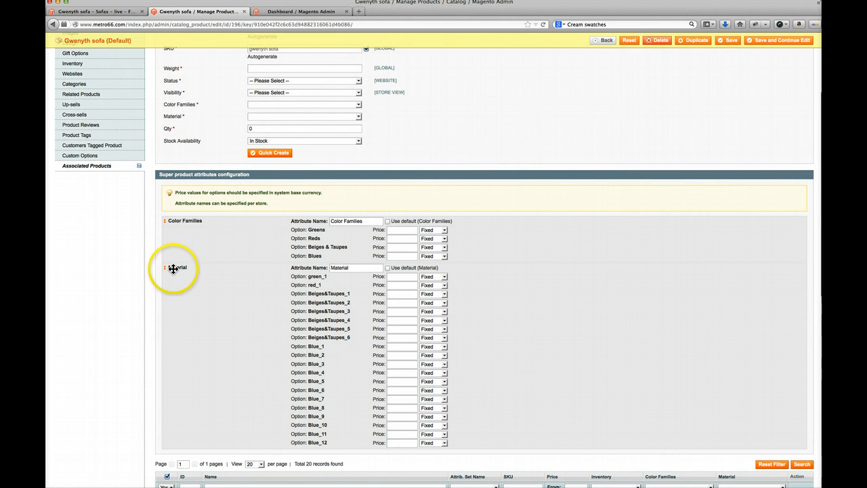
Filter the associated products list by Any selection state to list both assigned and unassigned products.
{"action": "scroll", "coordinate": [173, 269], "scroll_direction": "down", "scroll_amount": 8}
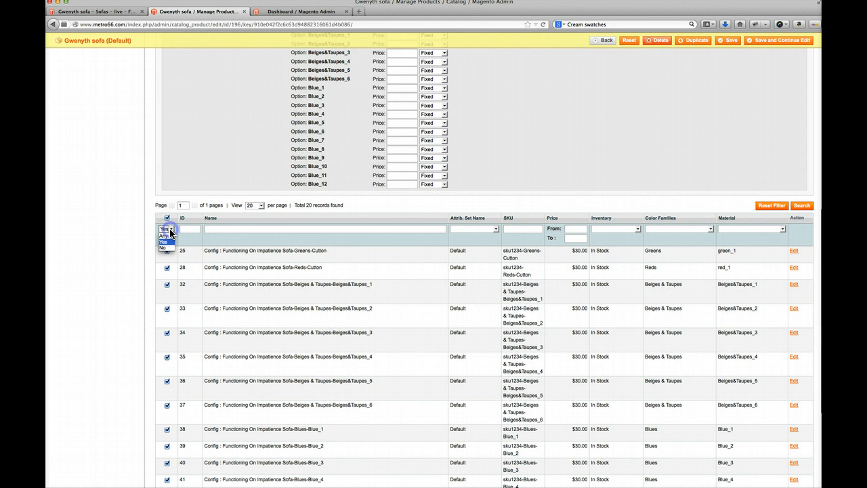
{"action": "left_click", "coordinate": [802, 205]}
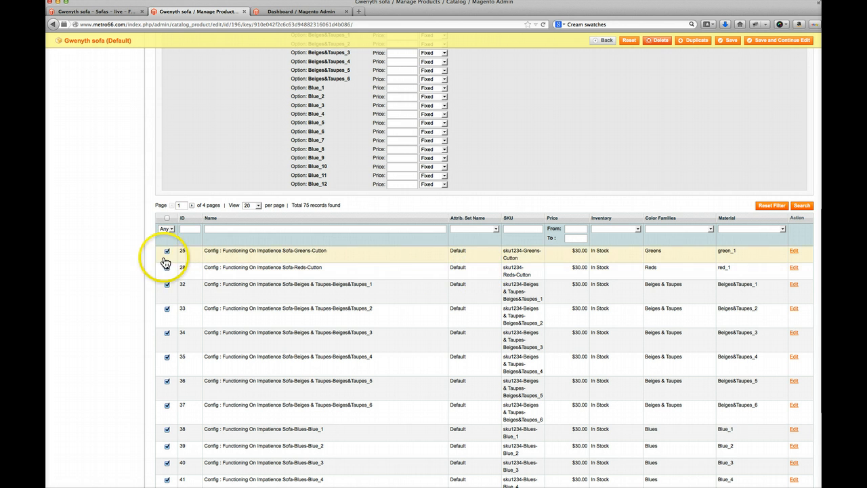
{"action": "left_click", "coordinate": [168, 231]}
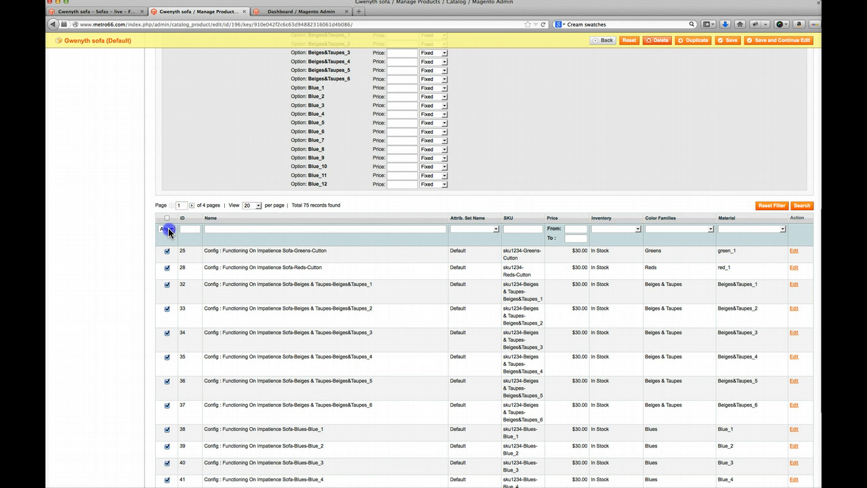
{"action": "left_click", "coordinate": [157, 240]}
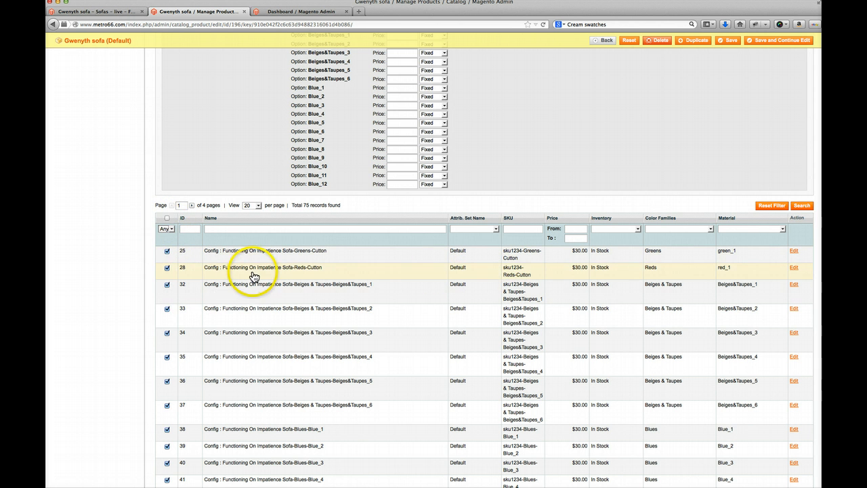
Deselect all associated products on the first page of the list and check the emptied attribute configuration.
{"action": "scroll", "coordinate": [252, 275], "scroll_direction": "down", "scroll_amount": 5}
{"action": "left_click", "coordinate": [166, 73]}
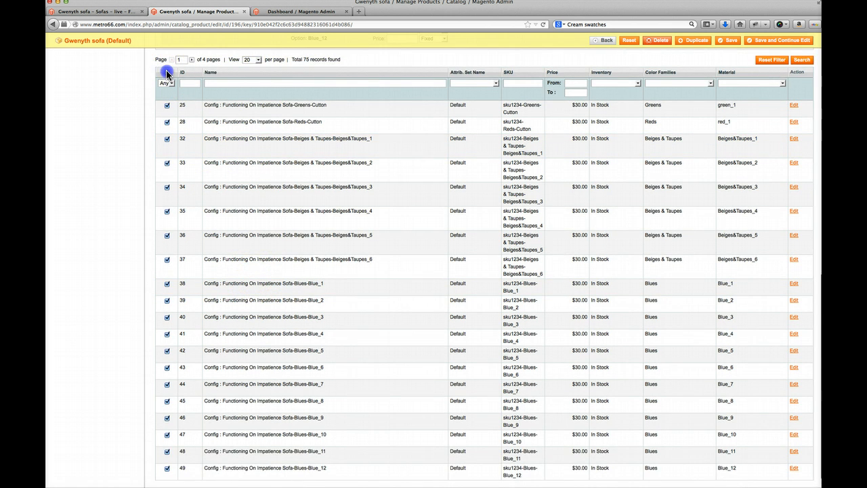
{"action": "scroll", "coordinate": [194, 217], "scroll_direction": "up", "scroll_amount": 3}
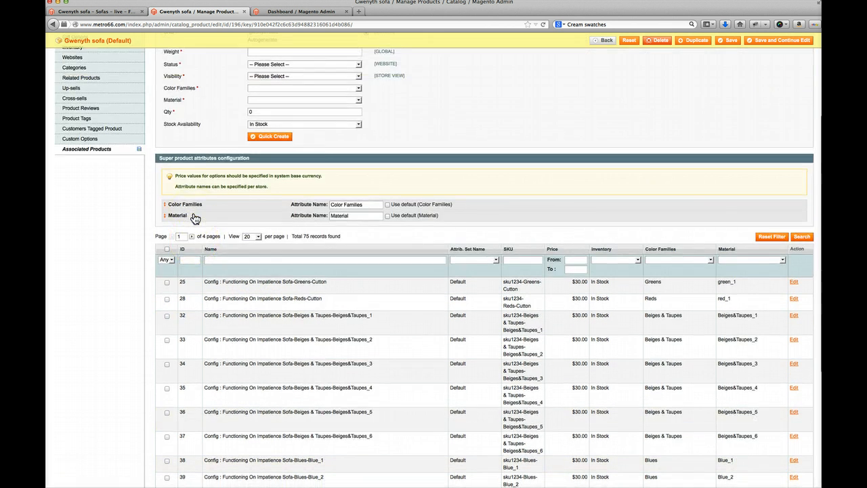
{"action": "scroll", "coordinate": [194, 217], "scroll_direction": "down", "scroll_amount": 2}
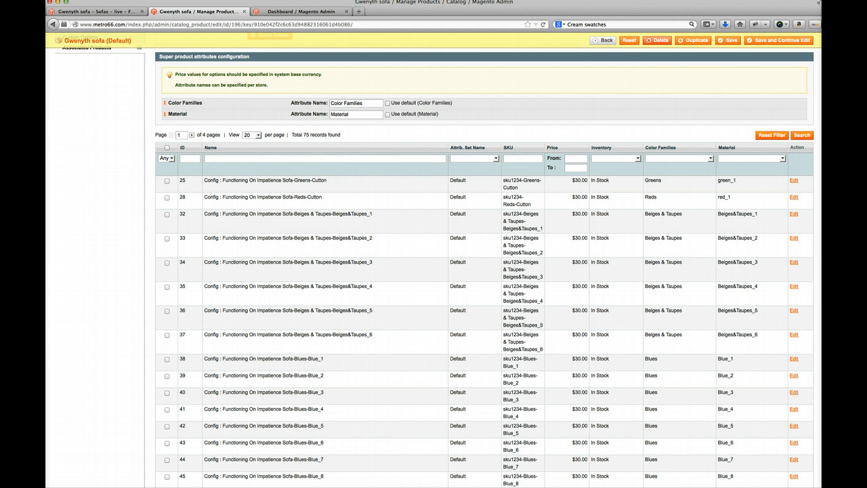
{"action": "scroll", "coordinate": [205, 337], "scroll_direction": "up", "scroll_amount": 3}
{"action": "scroll", "coordinate": [206, 337], "scroll_direction": "down", "scroll_amount": 1}
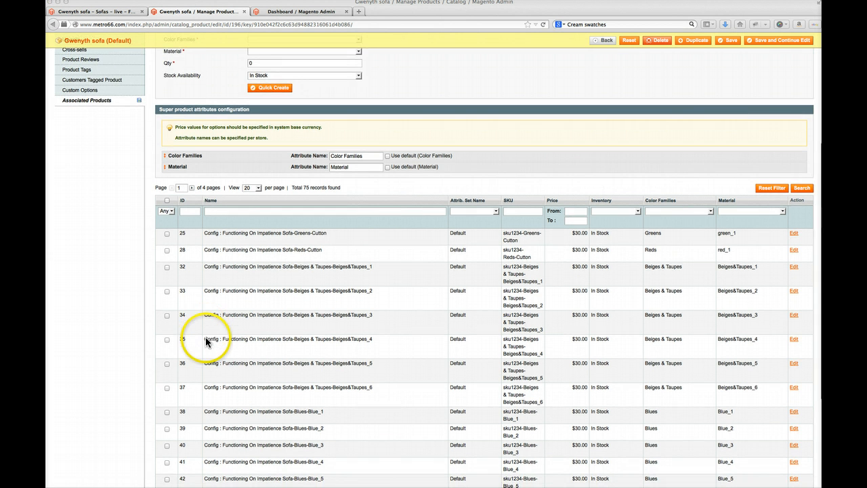
{"action": "left_click", "coordinate": [166, 234]}
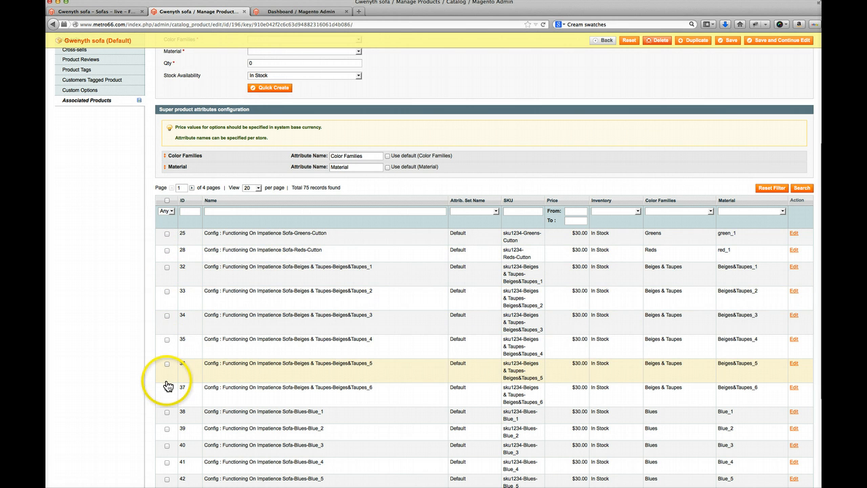
Switch to the Gwenyth sofa's storefront page and examine the material swatches offered under its existing color families.
{"action": "left_click", "coordinate": [99, 11]}
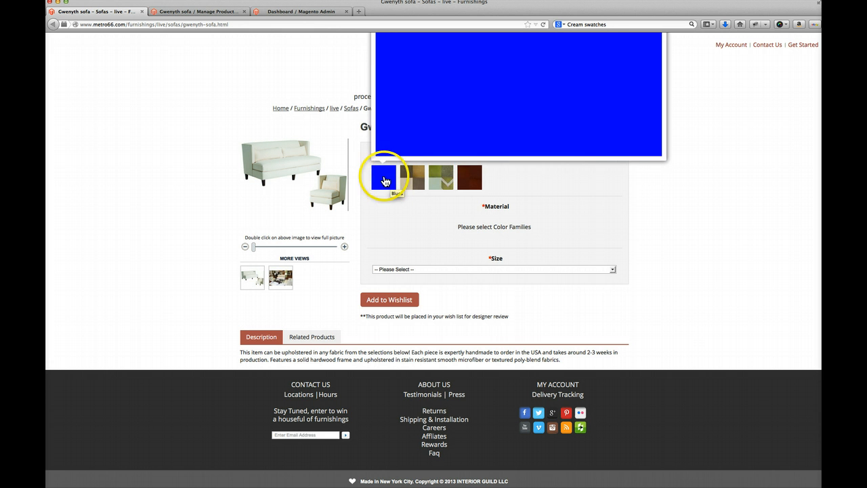
{"action": "left_click", "coordinate": [197, 12]}
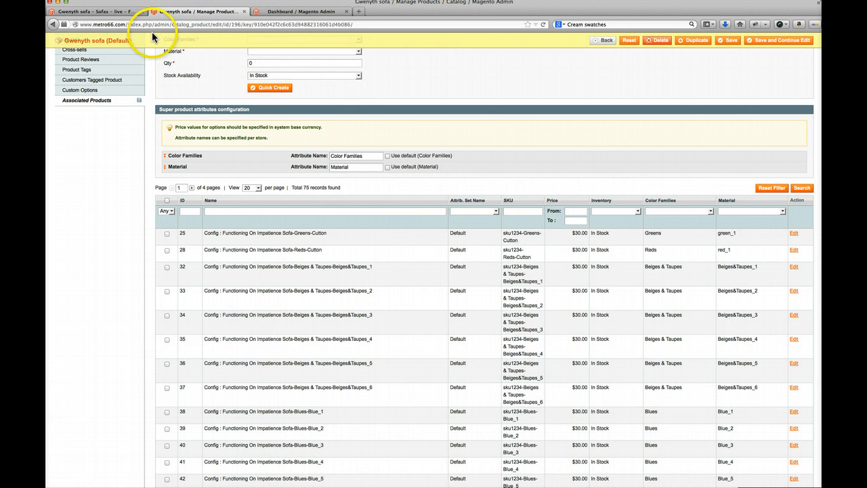
{"action": "left_click", "coordinate": [124, 13]}
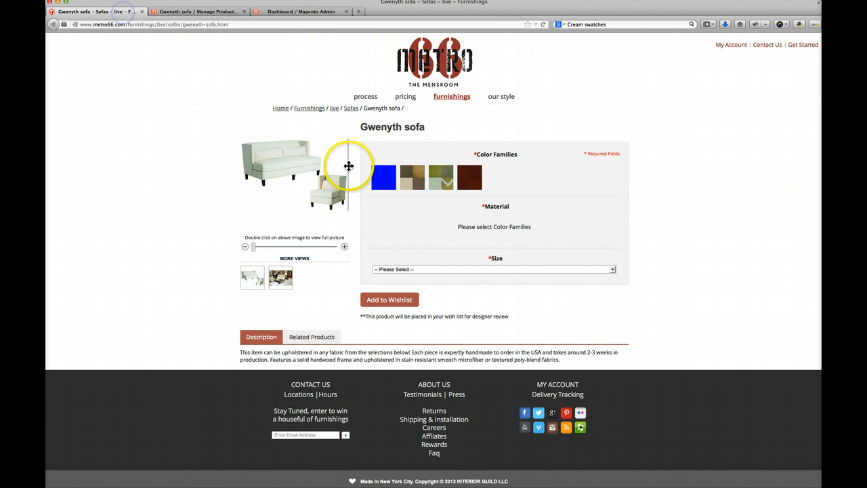
{"action": "left_click", "coordinate": [377, 187]}
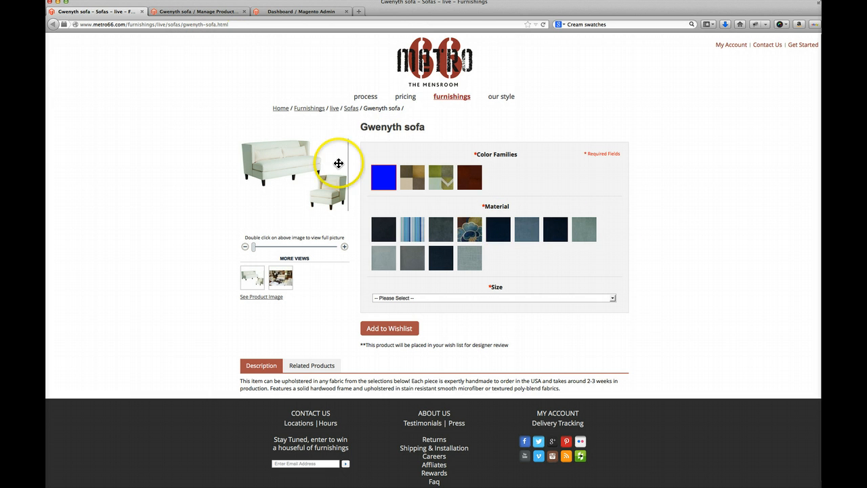
{"action": "left_click", "coordinate": [412, 179]}
{"action": "left_click", "coordinate": [444, 180]}
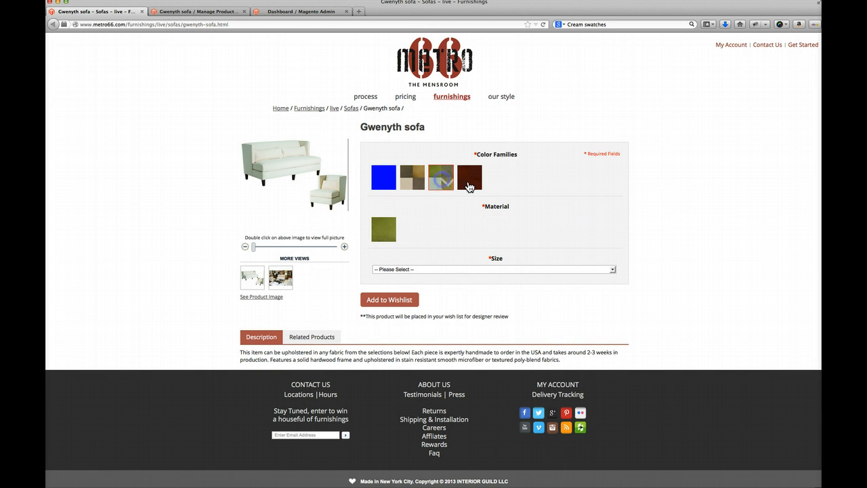
{"action": "left_click", "coordinate": [464, 195]}
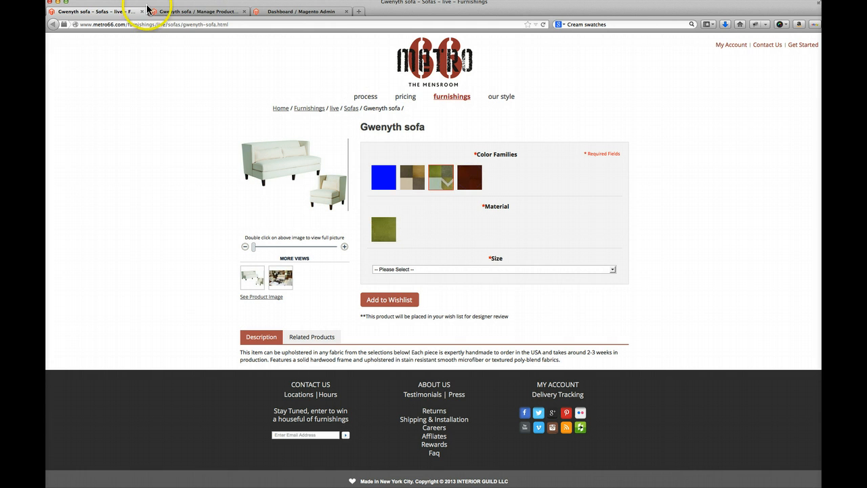
Reselect all associated products on the first page of the admin list and check the restored color family and material options.
{"action": "left_click", "coordinate": [195, 11]}
{"action": "left_click", "coordinate": [235, 234]}
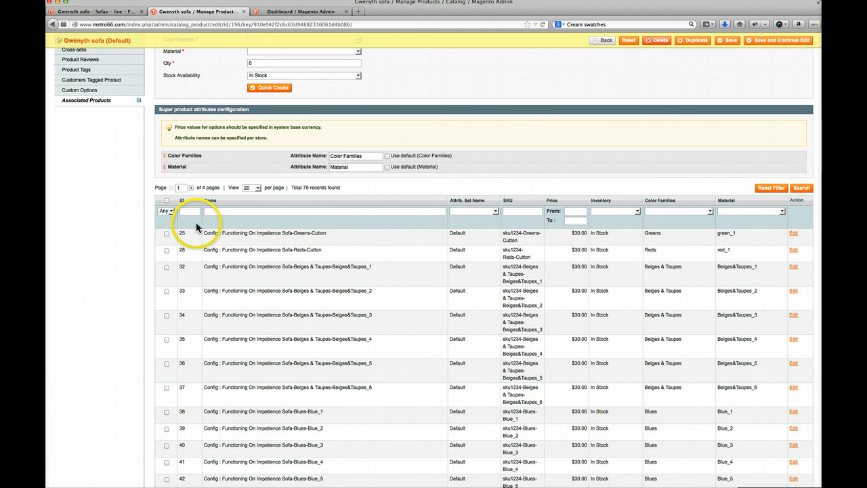
{"action": "left_click", "coordinate": [166, 201]}
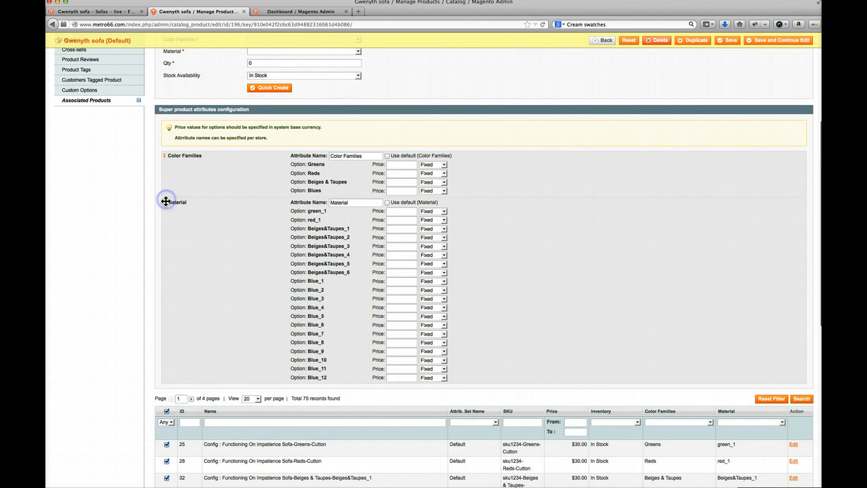
{"action": "scroll", "coordinate": [167, 217], "scroll_direction": "down", "scroll_amount": 10}
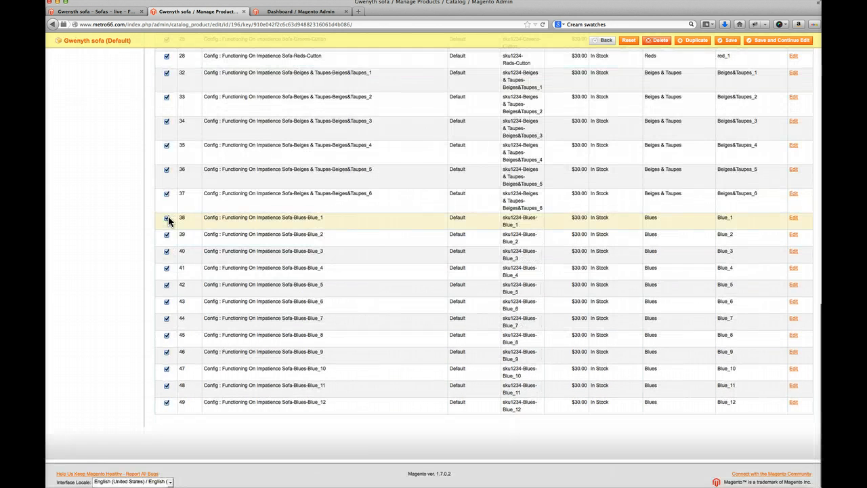
{"action": "scroll", "coordinate": [168, 221], "scroll_direction": "up", "scroll_amount": 12}
{"action": "scroll", "coordinate": [168, 221], "scroll_direction": "down", "scroll_amount": 3}
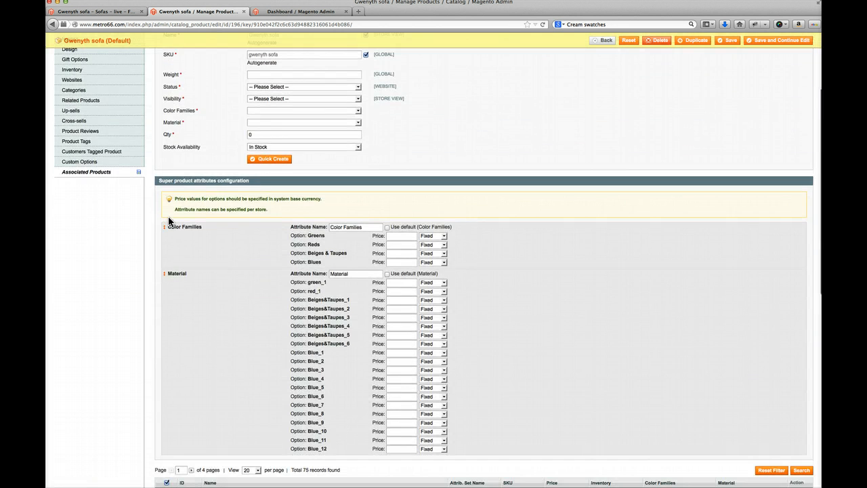
{"action": "scroll", "coordinate": [239, 271], "scroll_direction": "down", "scroll_amount": 1}
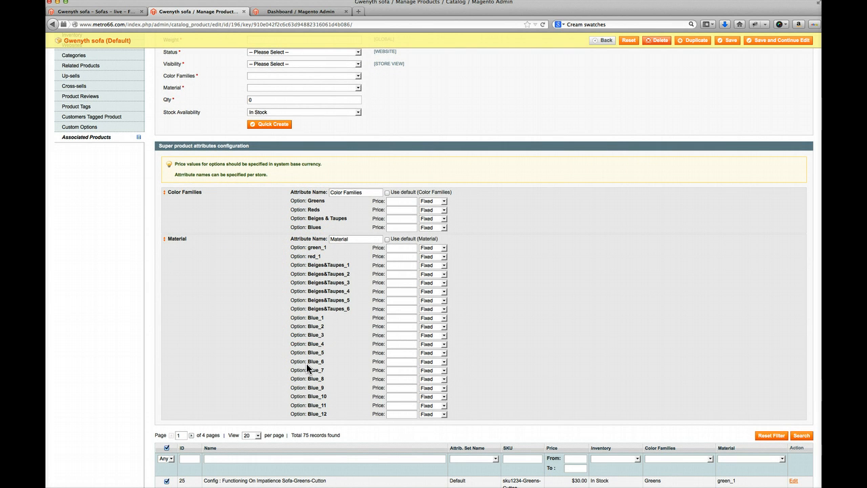
{"action": "scroll", "coordinate": [306, 364], "scroll_direction": "down", "scroll_amount": 3}
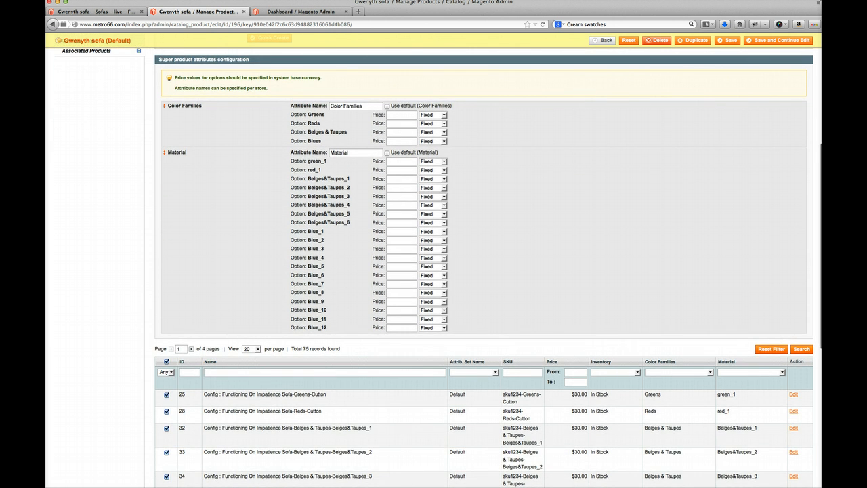
Filter the associated products list by the Creams color family to find the Cream1a product.
{"action": "left_click", "coordinate": [127, 411]}
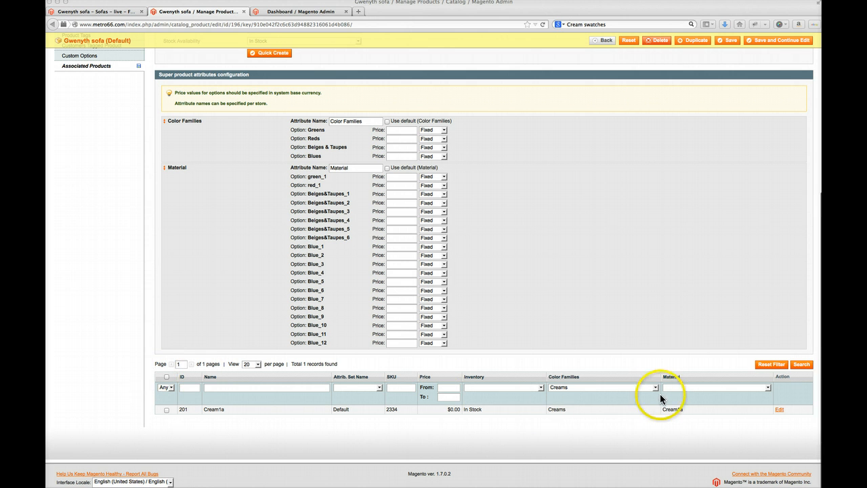
{"action": "left_click", "coordinate": [613, 387]}
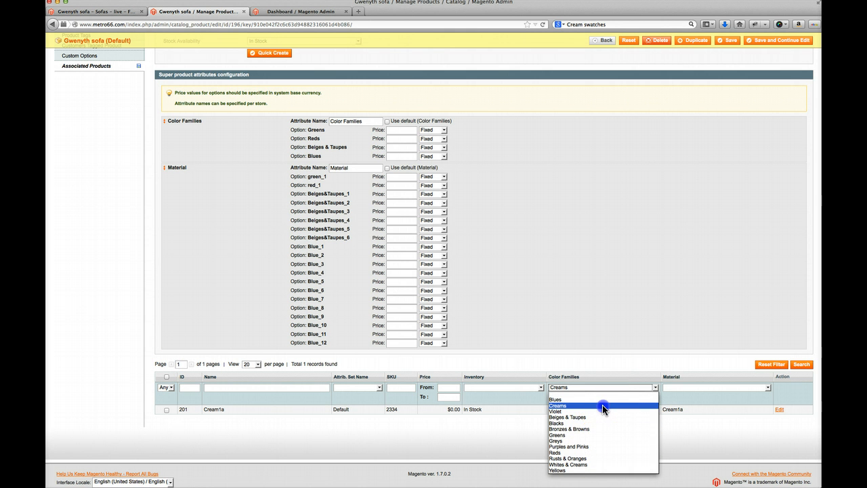
{"action": "left_click", "coordinate": [603, 407]}
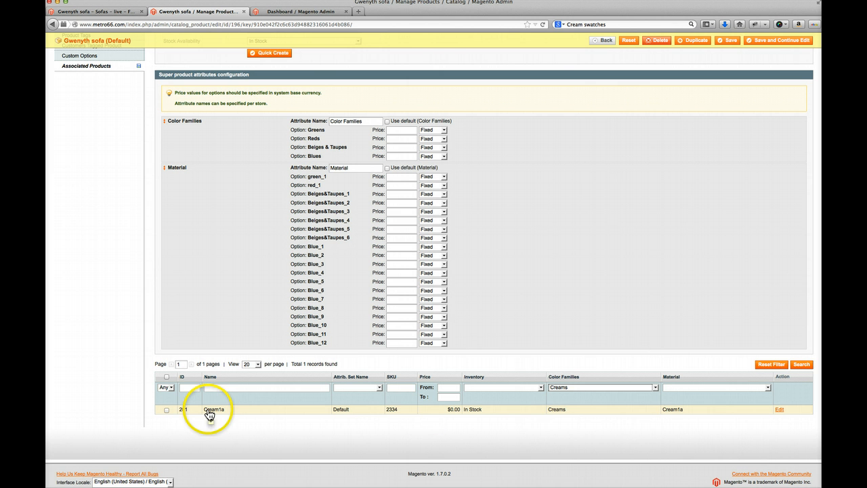
Clear the color family filter to list all products again and check which ones are selected.
{"action": "left_click", "coordinate": [568, 386]}
{"action": "left_click", "coordinate": [566, 392]}
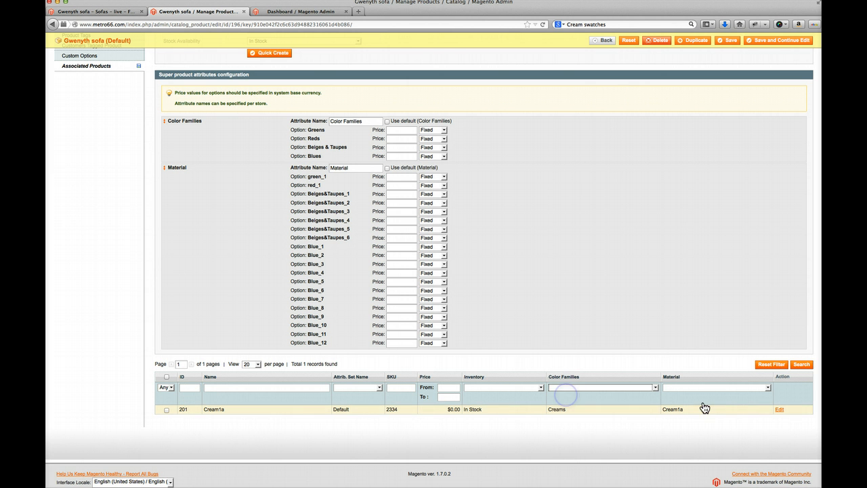
{"action": "left_click", "coordinate": [802, 365]}
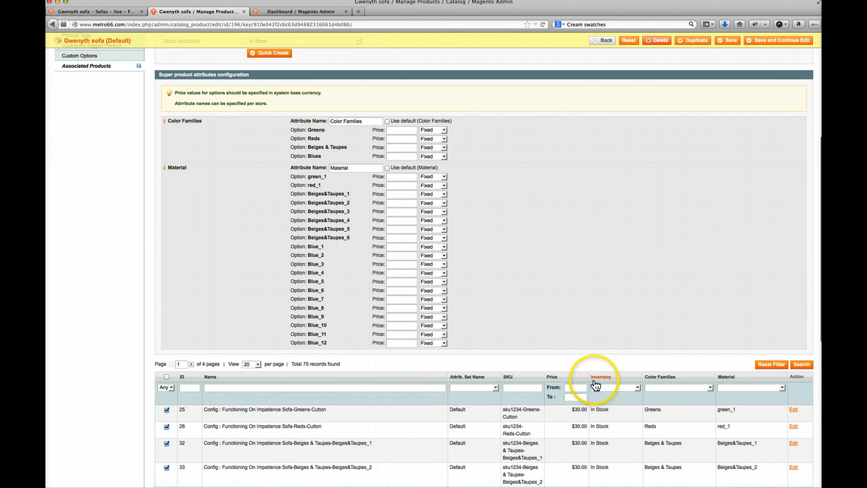
{"action": "scroll", "coordinate": [588, 380], "scroll_direction": "down", "scroll_amount": 10}
{"action": "scroll", "coordinate": [587, 385], "scroll_direction": "up", "scroll_amount": 3}
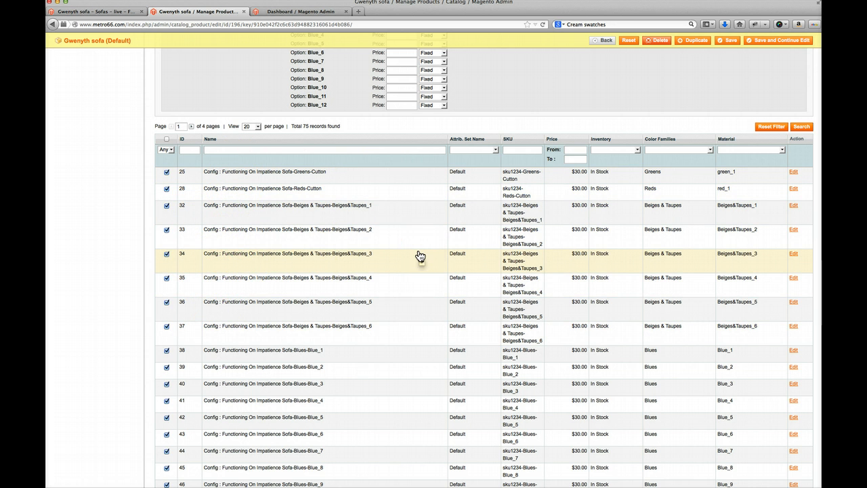
{"action": "scroll", "coordinate": [420, 256], "scroll_direction": "up", "scroll_amount": 7}
{"action": "scroll", "coordinate": [421, 255], "scroll_direction": "down", "scroll_amount": 5}
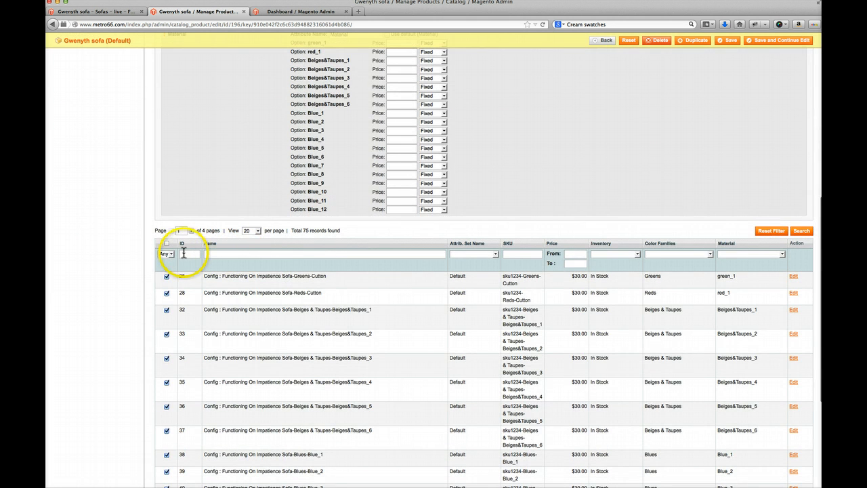
Filter the associated products by the Creams color family and assign the Cream1a product to the Gwenyth sofa.
{"action": "left_click", "coordinate": [683, 255]}
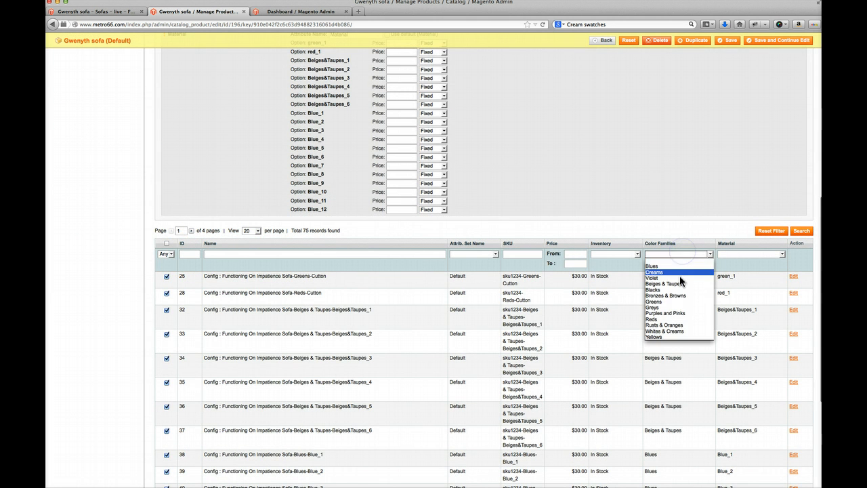
{"action": "left_click", "coordinate": [680, 273]}
{"action": "left_click", "coordinate": [802, 231]}
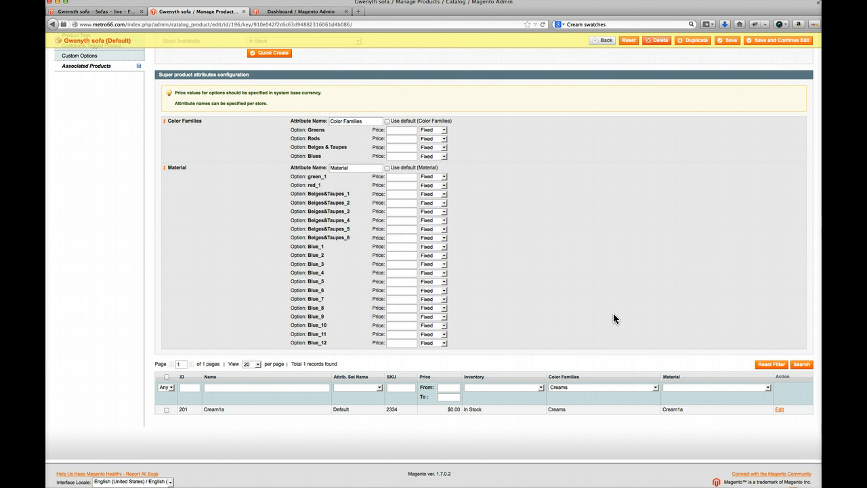
{"action": "scroll", "coordinate": [614, 315], "scroll_direction": "up", "scroll_amount": 1}
{"action": "scroll", "coordinate": [614, 315], "scroll_direction": "up", "scroll_amount": 2}
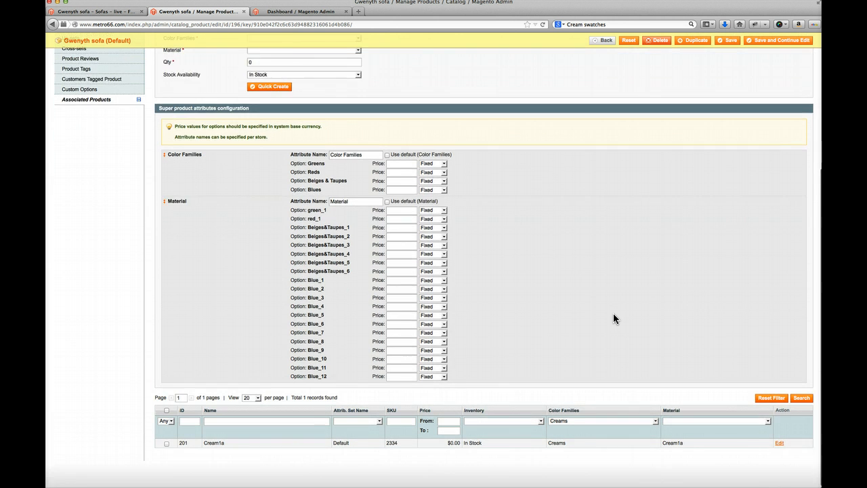
{"action": "scroll", "coordinate": [614, 315], "scroll_direction": "down", "scroll_amount": 3}
{"action": "left_click", "coordinate": [166, 409]}
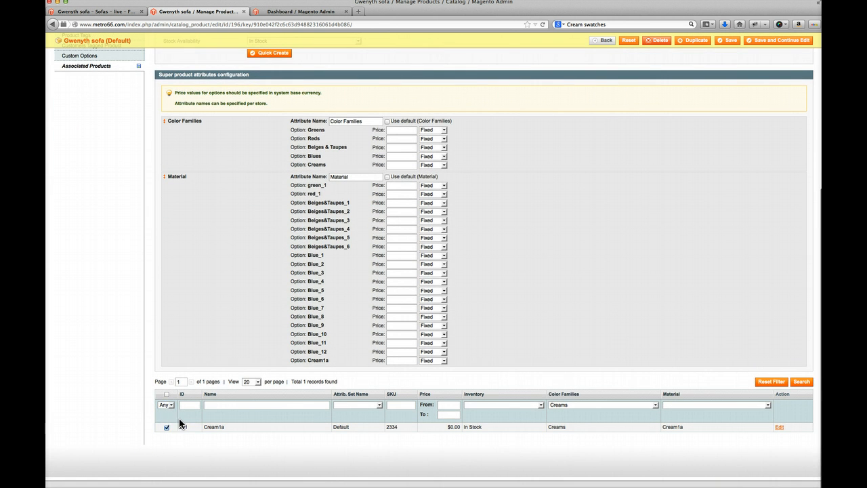
Save the Gwenyth sofa while keeping it open for editing, and check its list of associated products.
{"action": "scroll", "coordinate": [577, 291], "scroll_direction": "up", "scroll_amount": 10}
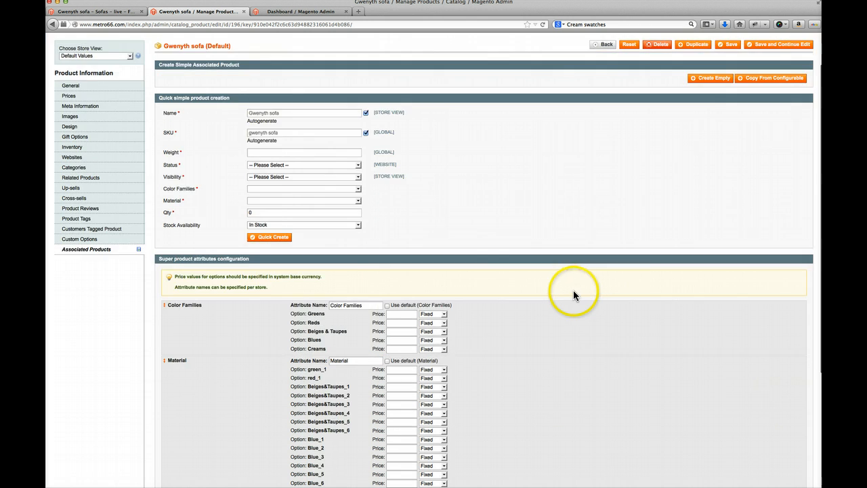
{"action": "left_click", "coordinate": [767, 91]}
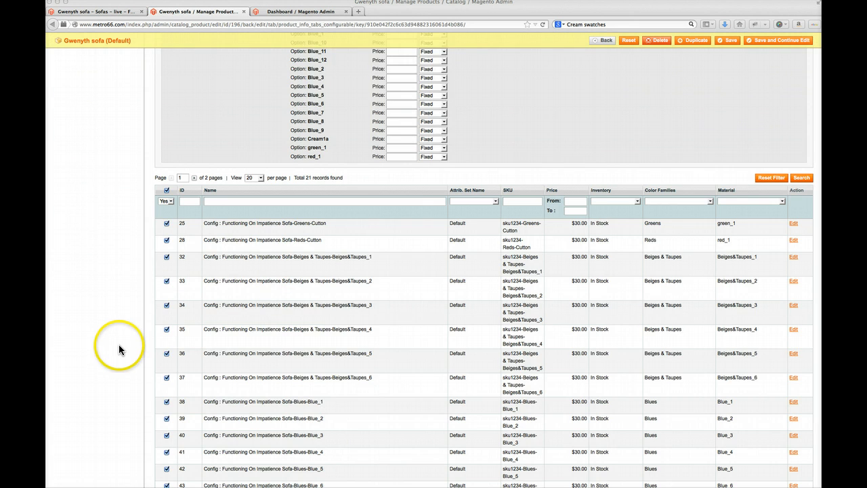
{"action": "scroll", "coordinate": [118, 344], "scroll_direction": "down", "scroll_amount": 2}
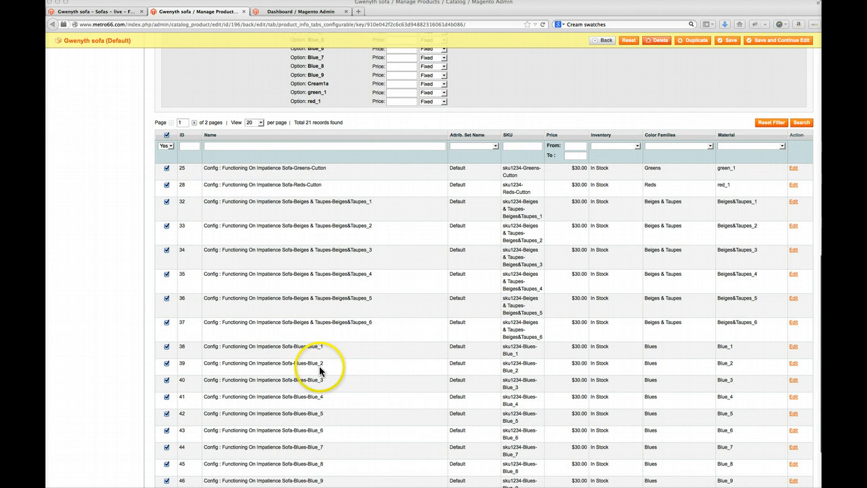
{"action": "scroll", "coordinate": [430, 341], "scroll_direction": "up", "scroll_amount": 5}
On the Gwenyth sofa's storefront page, select the Creams color family and preview the Cream1a material swatch.
{"action": "left_click", "coordinate": [126, 13]}
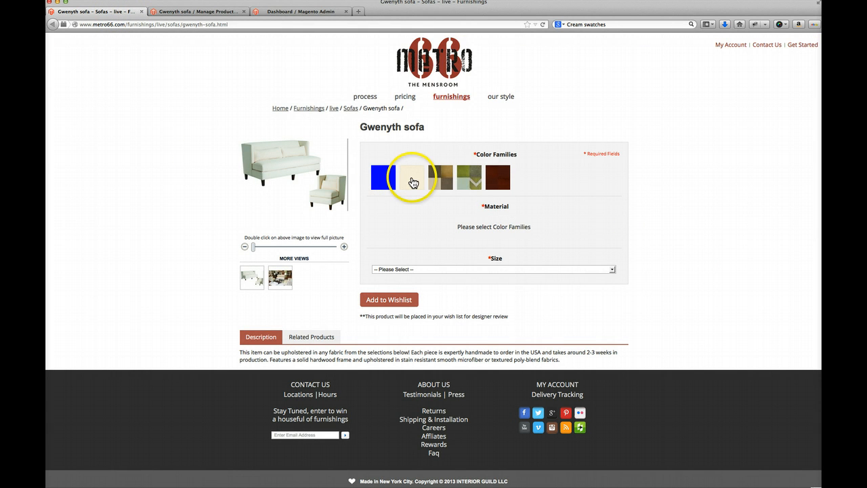
{"action": "mouse_move", "coordinate": [412, 184]}
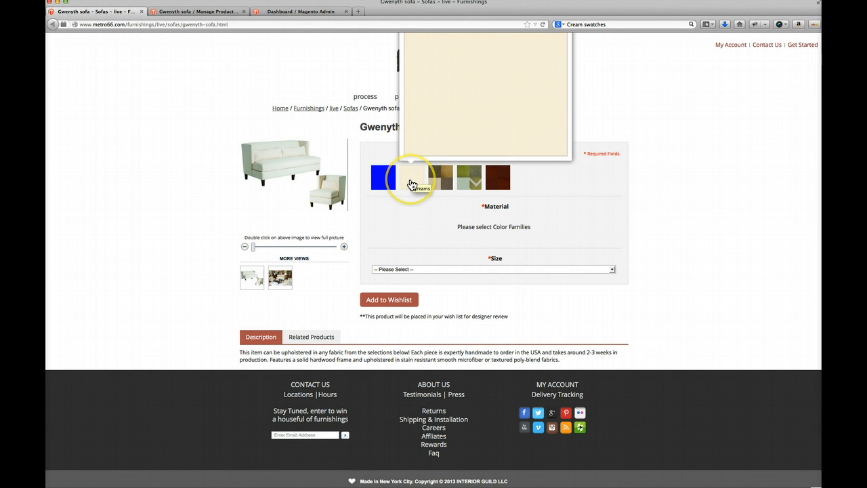
{"action": "left_click", "coordinate": [412, 185]}
{"action": "left_click", "coordinate": [389, 235]}
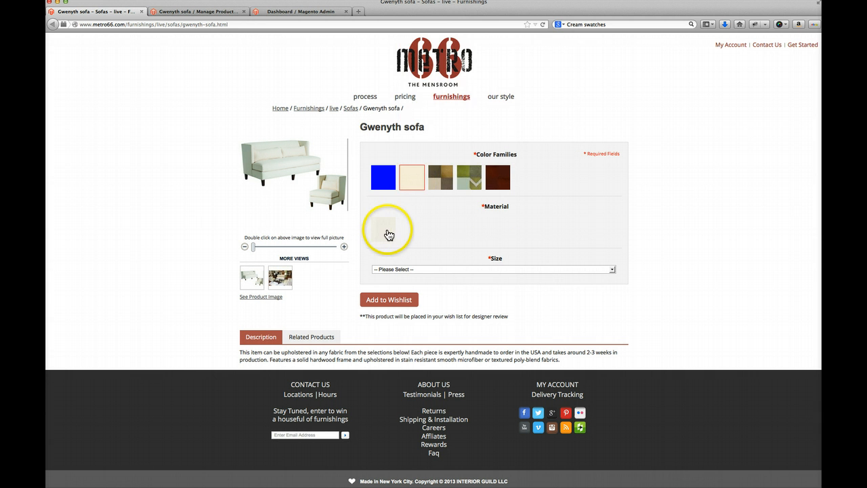
{"action": "mouse_move", "coordinate": [388, 236]}
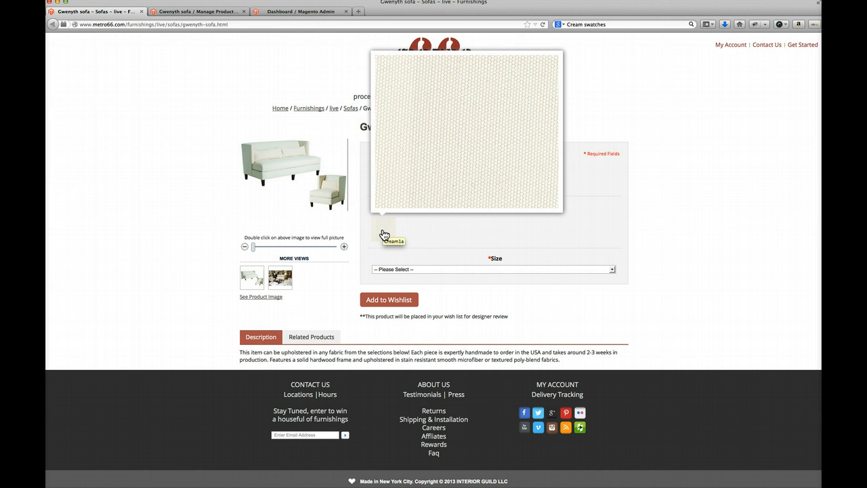
{"action": "left_click", "coordinate": [417, 186]}
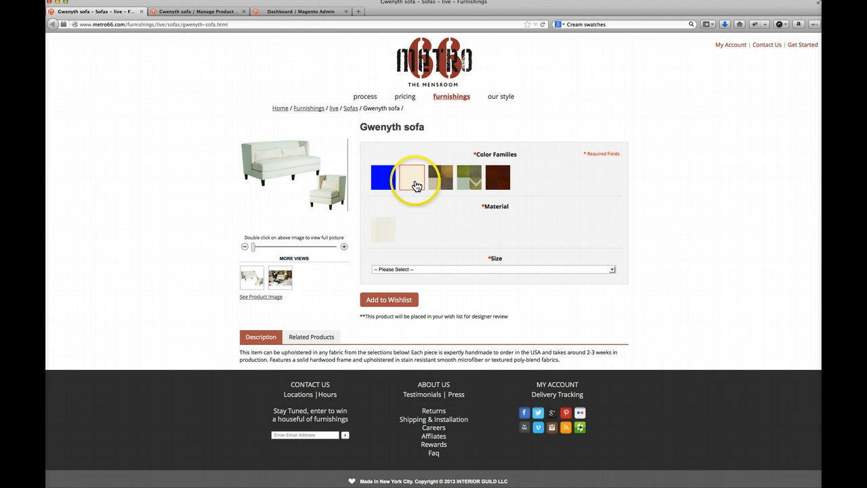
{"action": "mouse_move", "coordinate": [387, 231]}
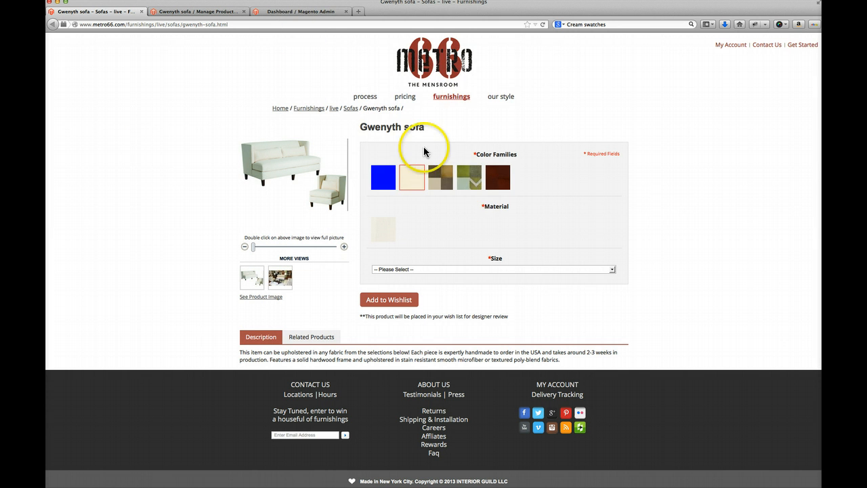
Return to the Gwenyth sofa in the admin and examine the color family and material options in its attribute configuration.
{"action": "left_click", "coordinate": [223, 13]}
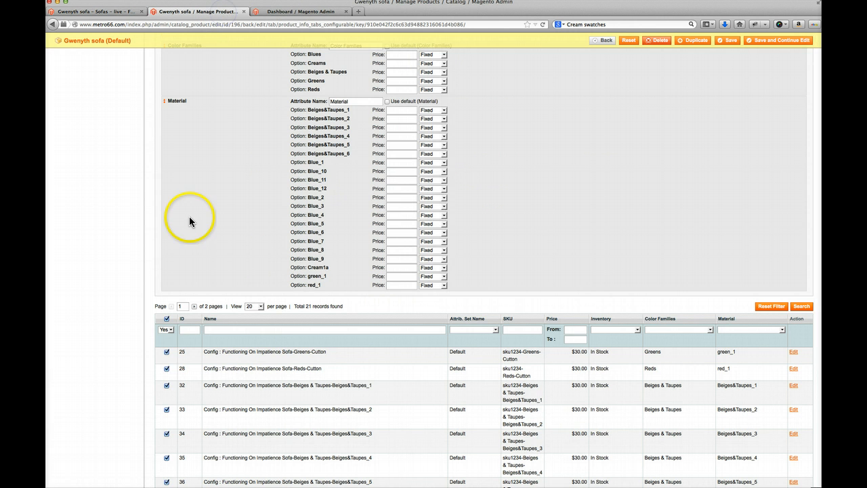
{"action": "scroll", "coordinate": [189, 217], "scroll_direction": "up", "scroll_amount": 10}
{"action": "scroll", "coordinate": [213, 242], "scroll_direction": "down", "scroll_amount": 6}
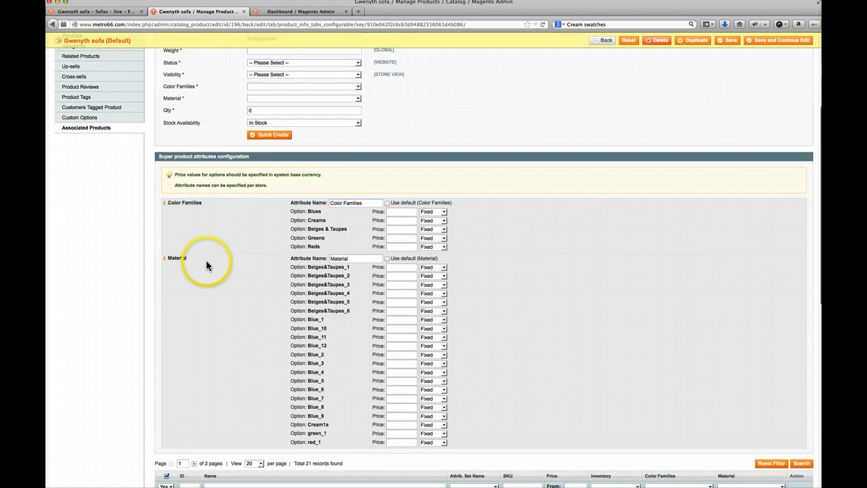
{"action": "scroll", "coordinate": [206, 262], "scroll_direction": "down", "scroll_amount": 1}
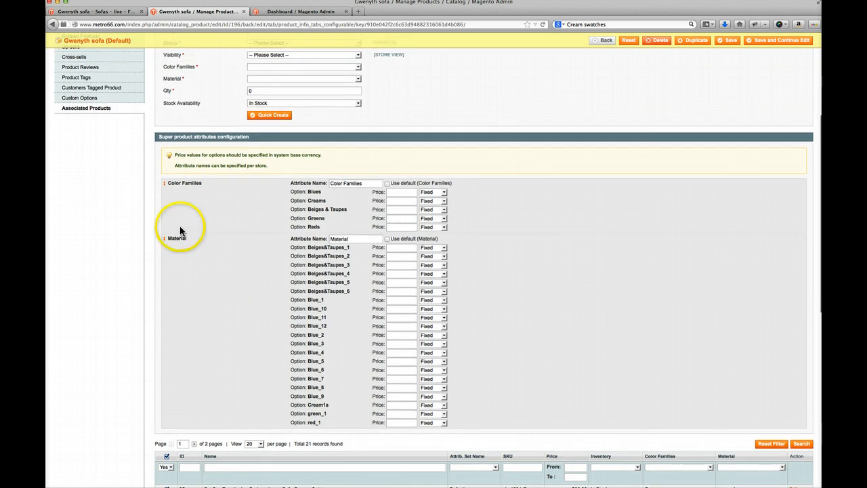
Deselect and reselect all associated products listed for the Gwenyth sofa to see the effect on its attribute options.
{"action": "scroll", "coordinate": [238, 242], "scroll_direction": "down", "scroll_amount": 10}
{"action": "left_click", "coordinate": [167, 118]}
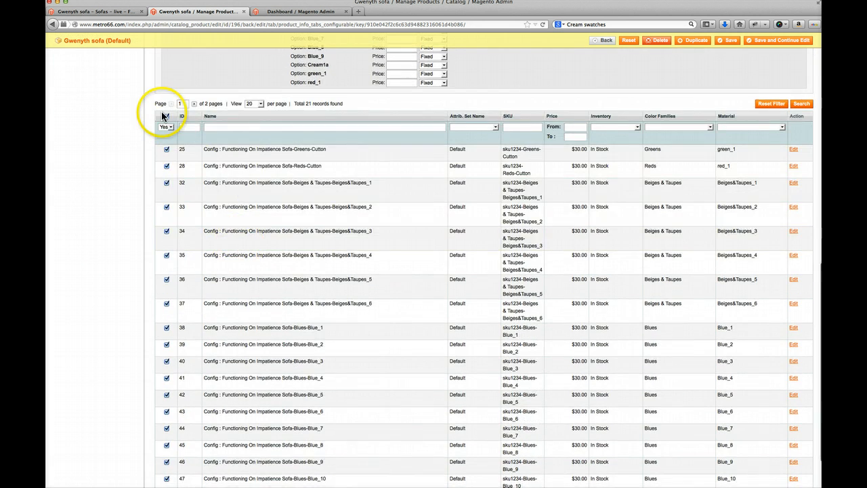
{"action": "scroll", "coordinate": [163, 237], "scroll_direction": "up", "scroll_amount": 12}
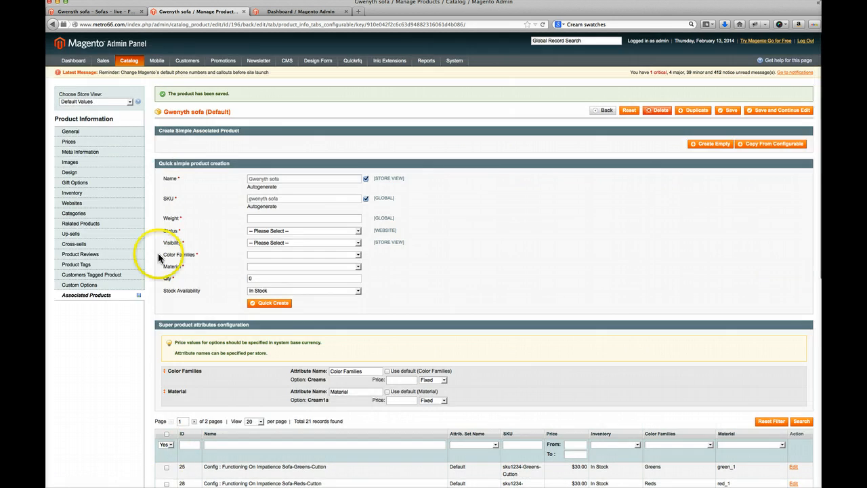
{"action": "scroll", "coordinate": [173, 437], "scroll_direction": "down", "scroll_amount": 12}
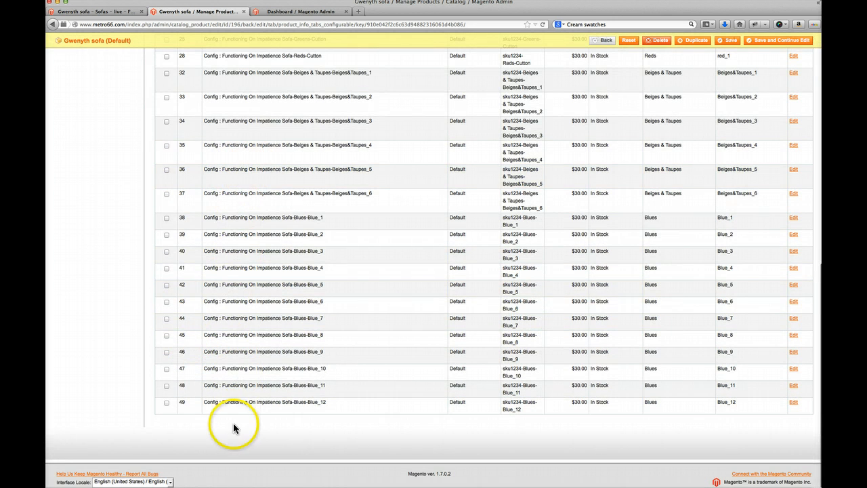
{"action": "scroll", "coordinate": [203, 291], "scroll_direction": "up", "scroll_amount": 10}
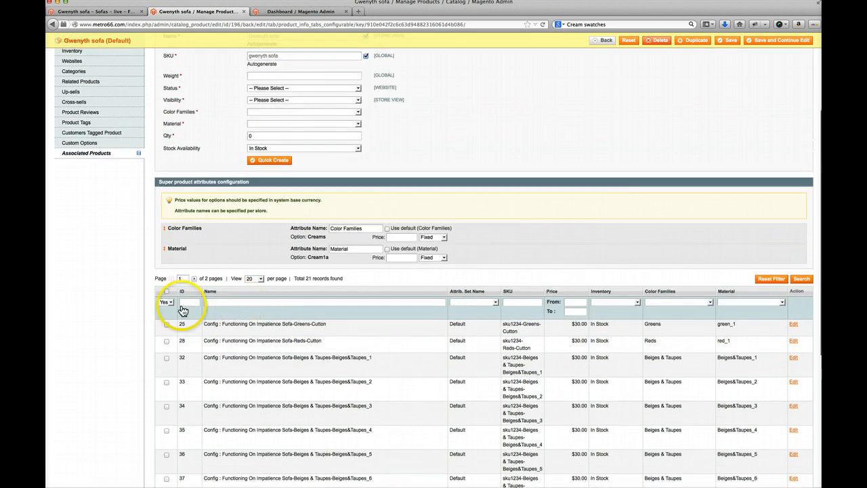
{"action": "left_click", "coordinate": [168, 315]}
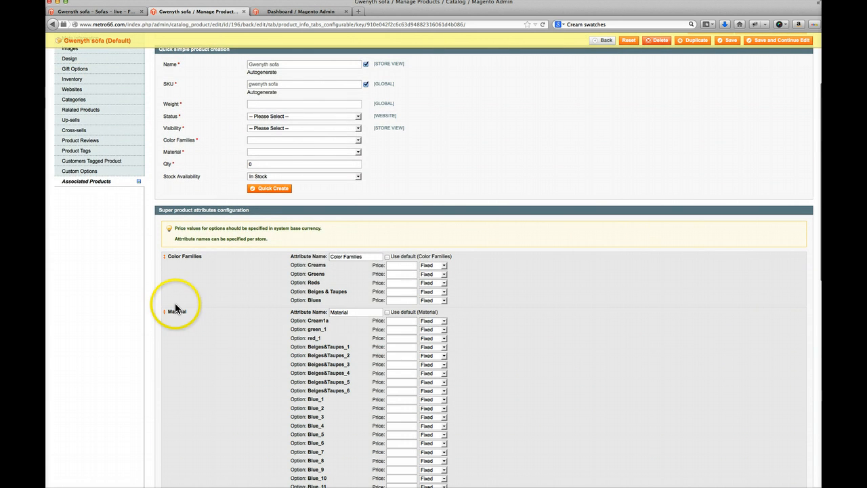
From the product catalog, open the Holden sofa for editing and show its associated products.
{"action": "scroll", "coordinate": [169, 312], "scroll_direction": "up", "scroll_amount": 5}
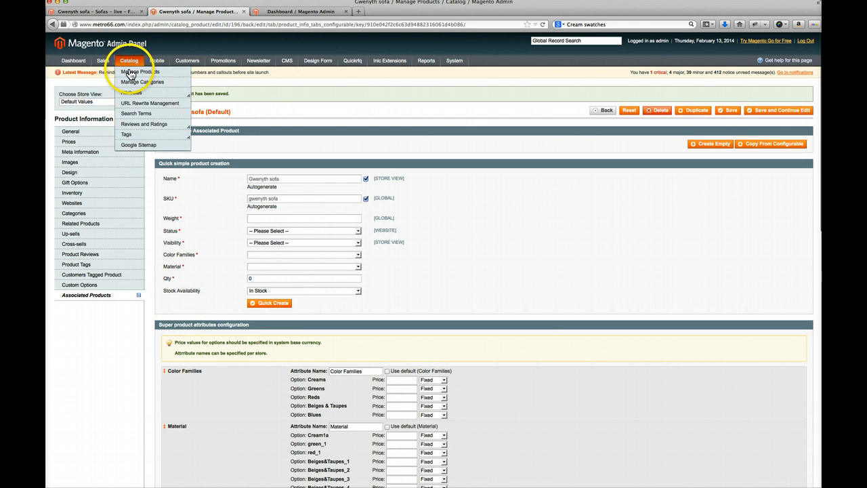
{"action": "left_click", "coordinate": [130, 73]}
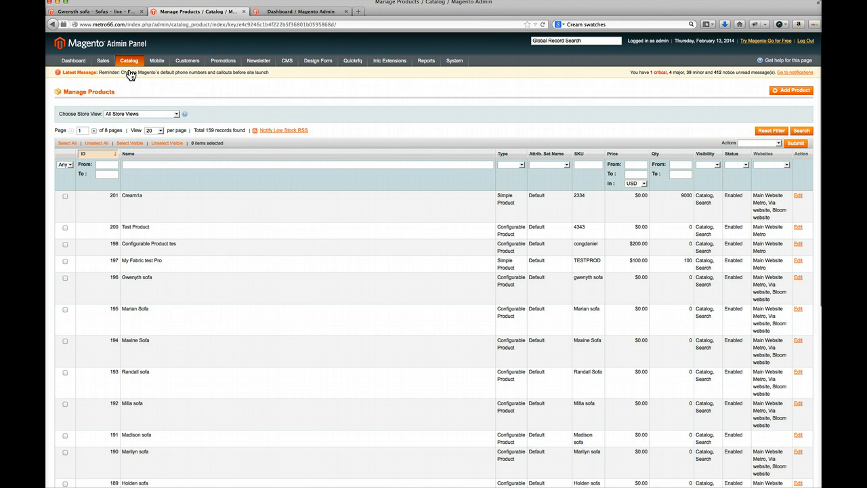
{"action": "scroll", "coordinate": [229, 269], "scroll_direction": "down", "scroll_amount": 5}
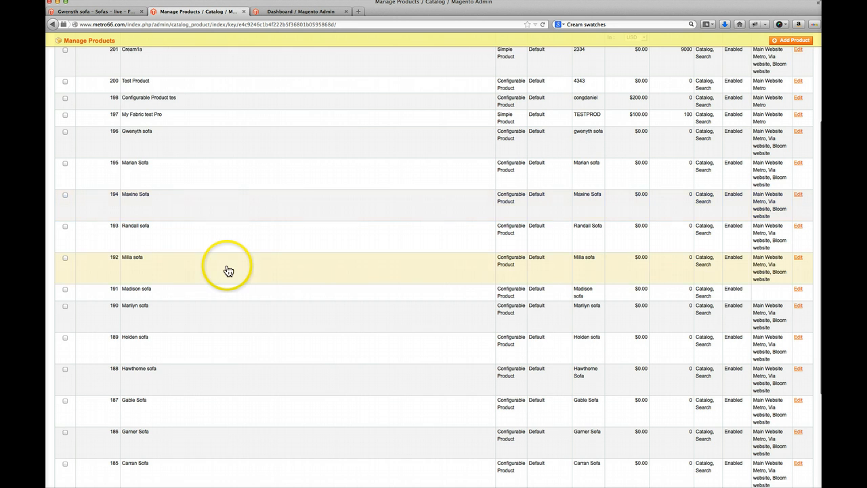
{"action": "scroll", "coordinate": [228, 270], "scroll_direction": "down", "scroll_amount": 2}
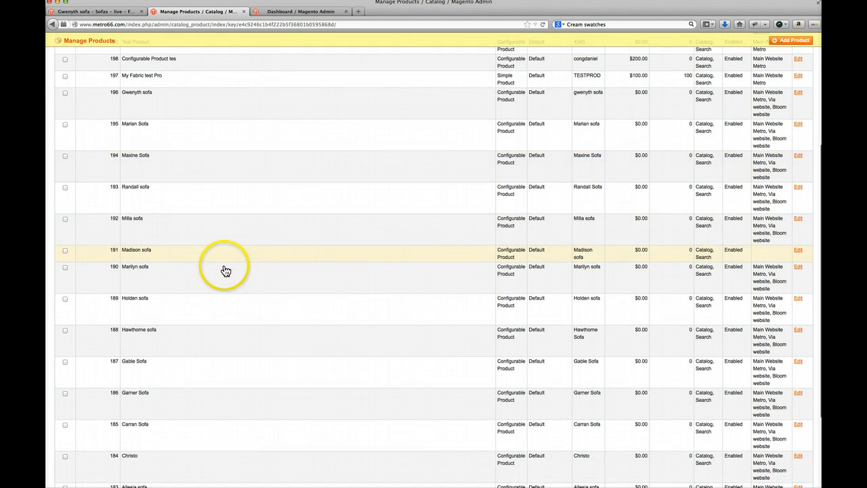
{"action": "left_click", "coordinate": [171, 309]}
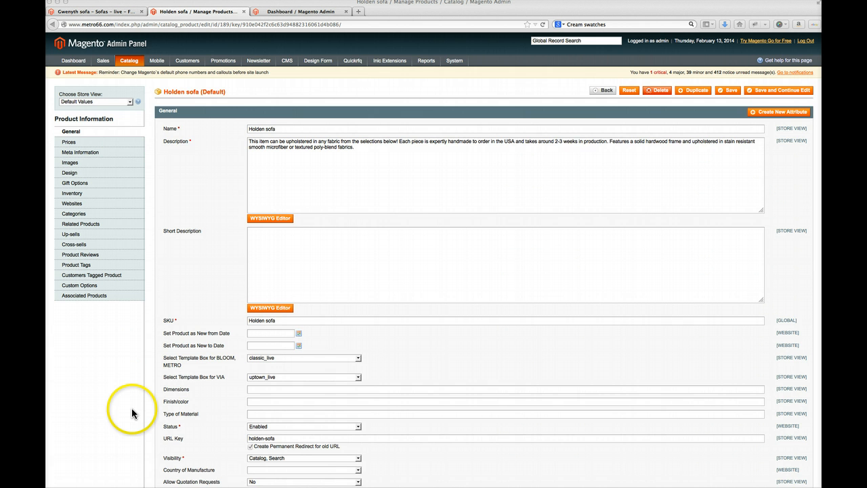
{"action": "scroll", "coordinate": [132, 408], "scroll_direction": "down", "scroll_amount": 5}
{"action": "left_click", "coordinate": [86, 190]}
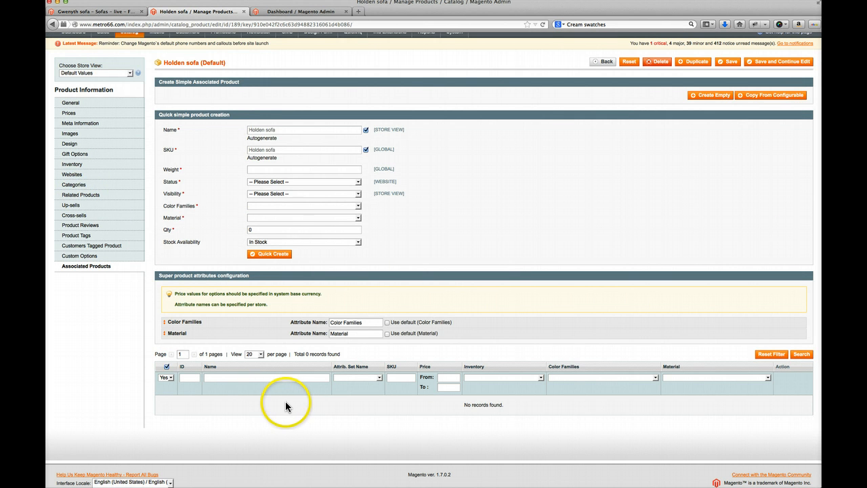
List every available simple product for the Holden sofa, whether or not it is already assigned.
{"action": "left_click", "coordinate": [168, 377]}
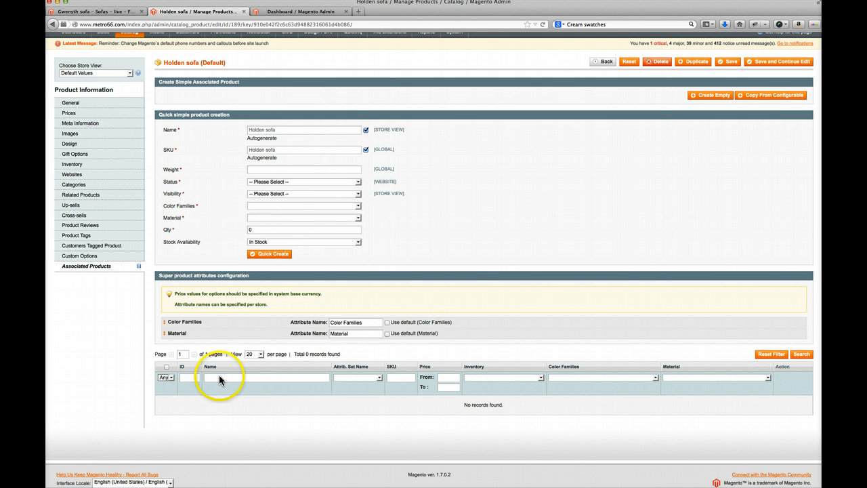
{"action": "left_click", "coordinate": [805, 355]}
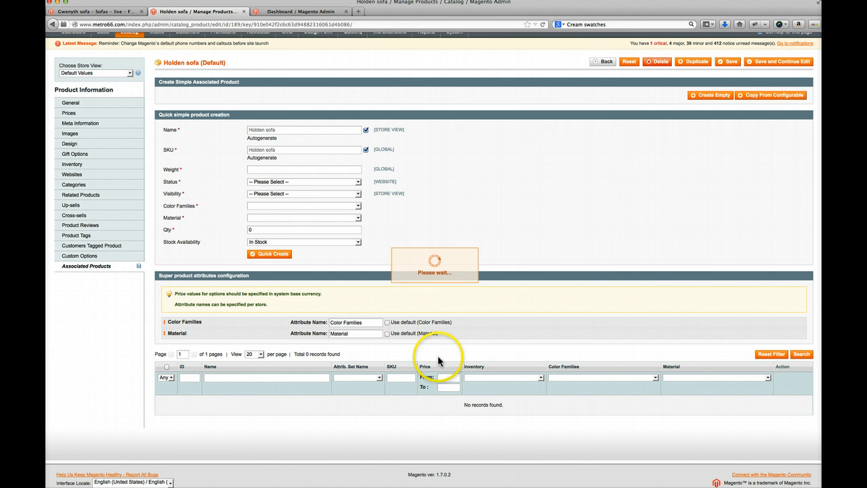
{"action": "scroll", "coordinate": [406, 372], "scroll_direction": "down", "scroll_amount": 3}
{"action": "scroll", "coordinate": [347, 386], "scroll_direction": "down", "scroll_amount": 5}
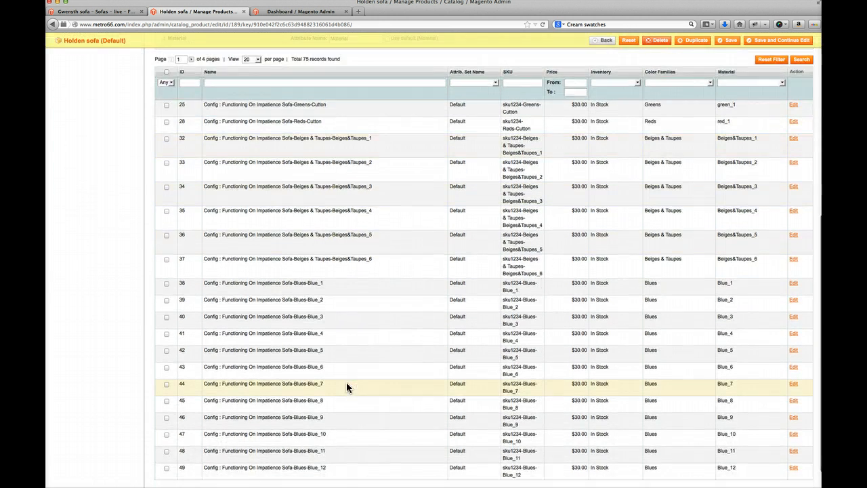
{"action": "scroll", "coordinate": [346, 382], "scroll_direction": "up", "scroll_amount": 4}
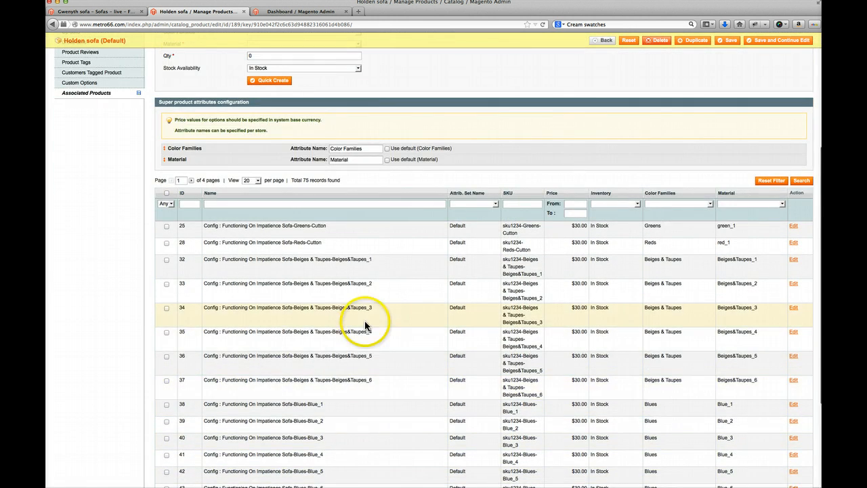
Try assigning the Greens-Cutton and Reds-Cutton products to the Holden sofa, and unassign both again.
{"action": "left_click", "coordinate": [166, 226]}
{"action": "left_click", "coordinate": [166, 261]}
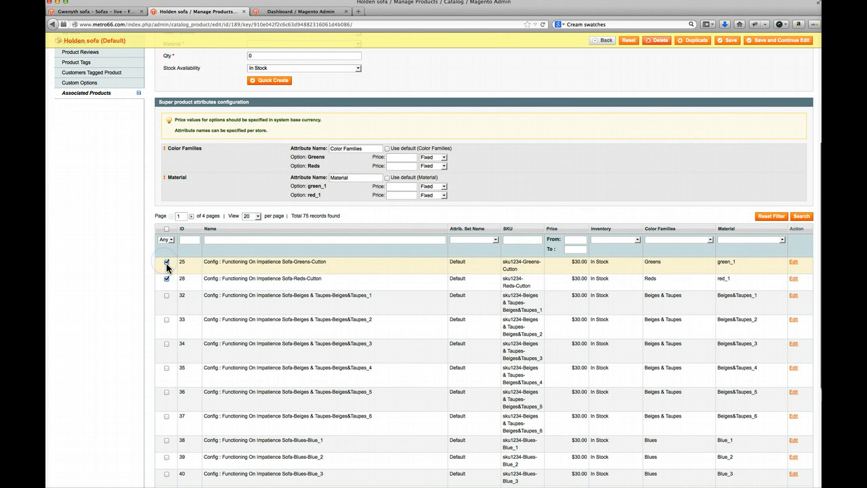
{"action": "left_click", "coordinate": [167, 261]}
{"action": "left_click", "coordinate": [166, 262]}
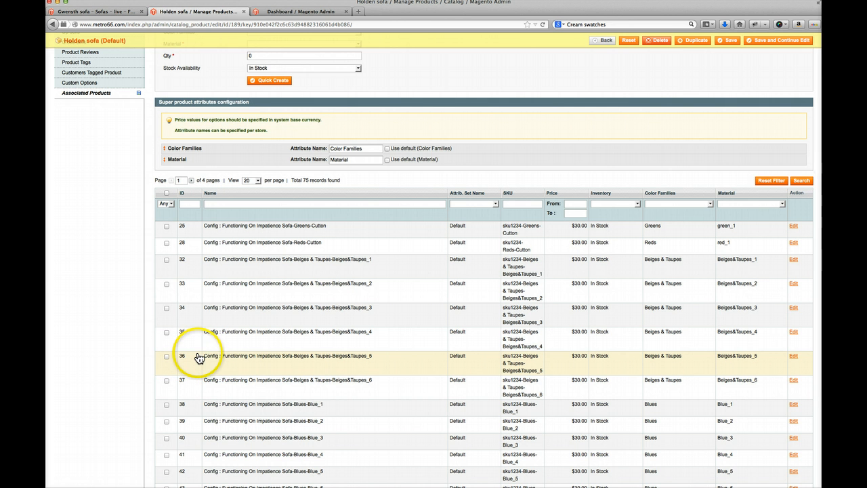
Filter the Holden sofa's available products by the Blues color family.
{"action": "left_click", "coordinate": [676, 204]}
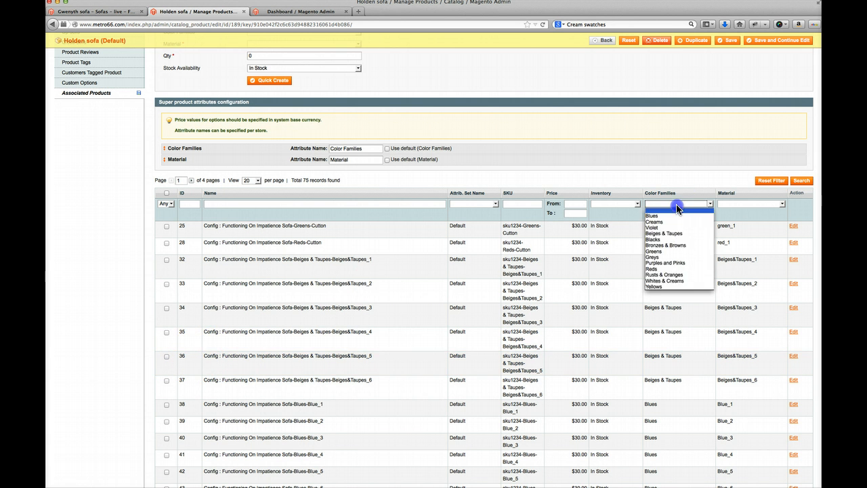
{"action": "scroll", "coordinate": [676, 204], "scroll_direction": "up", "scroll_amount": 1}
{"action": "left_click", "coordinate": [676, 207]}
{"action": "left_click", "coordinate": [667, 225]}
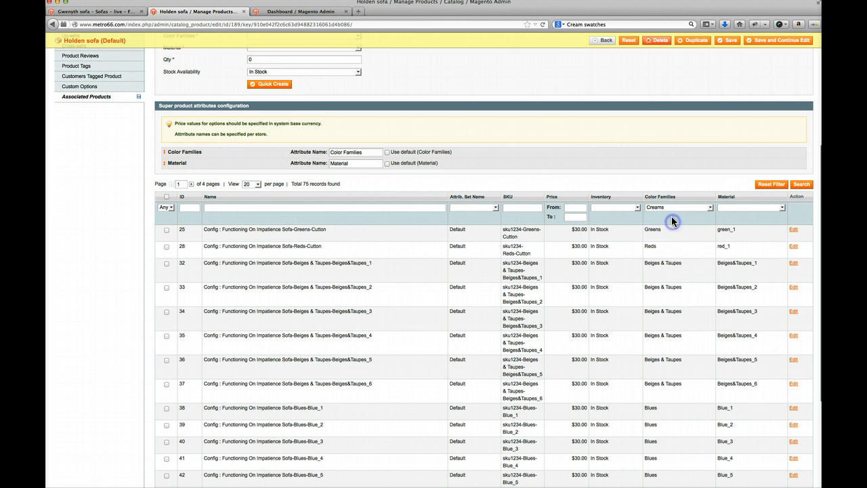
{"action": "left_click", "coordinate": [668, 207]}
{"action": "key", "text": "Up"}
{"action": "key", "text": "Return"}
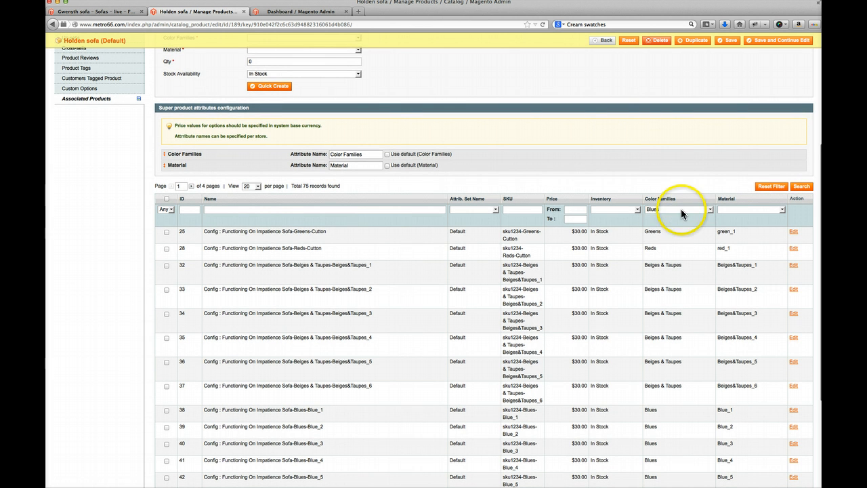
{"action": "left_click", "coordinate": [799, 187]}
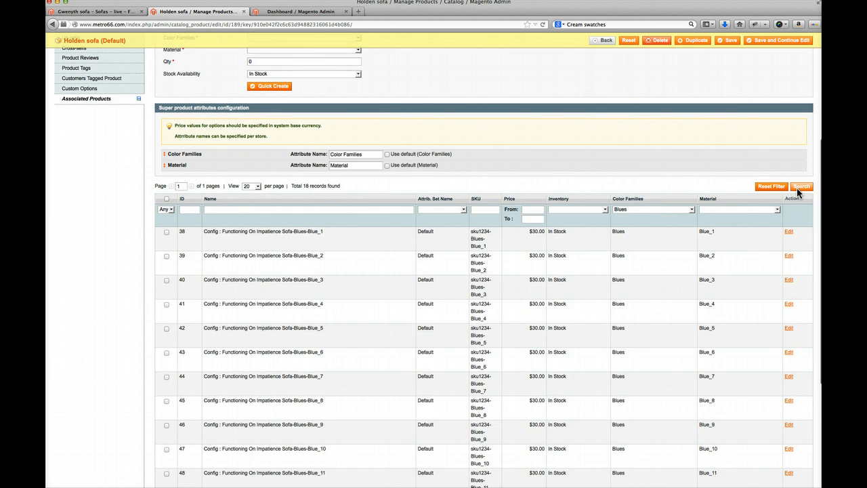
Assign all products in the filtered Blues list to the Holden sofa.
{"action": "scroll", "coordinate": [655, 316], "scroll_direction": "down", "scroll_amount": 5}
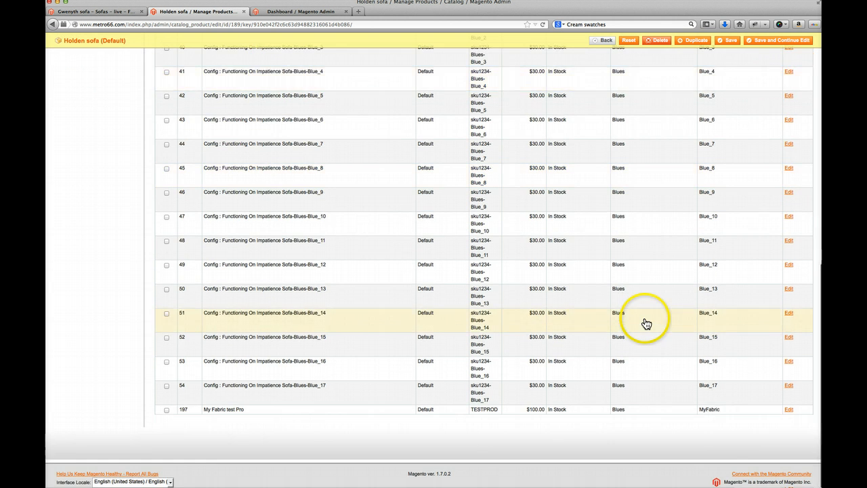
{"action": "scroll", "coordinate": [645, 323], "scroll_direction": "up", "scroll_amount": 6}
{"action": "scroll", "coordinate": [169, 284], "scroll_direction": "down", "scroll_amount": 3}
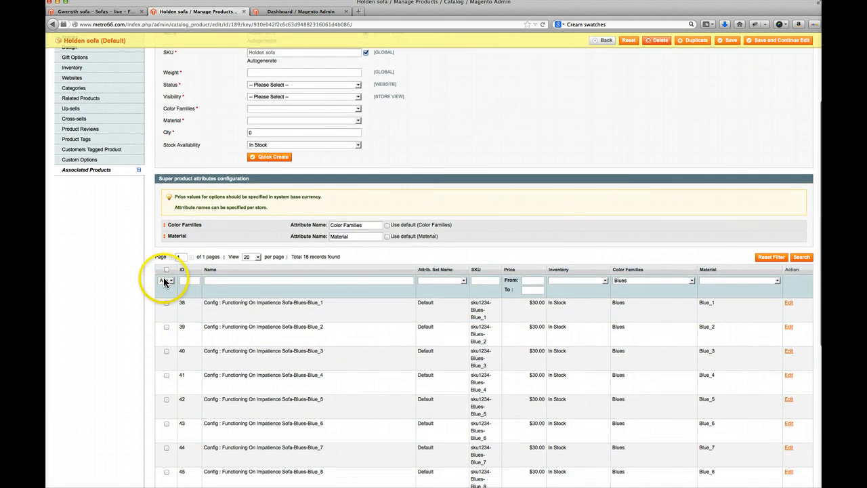
{"action": "left_click", "coordinate": [166, 279]}
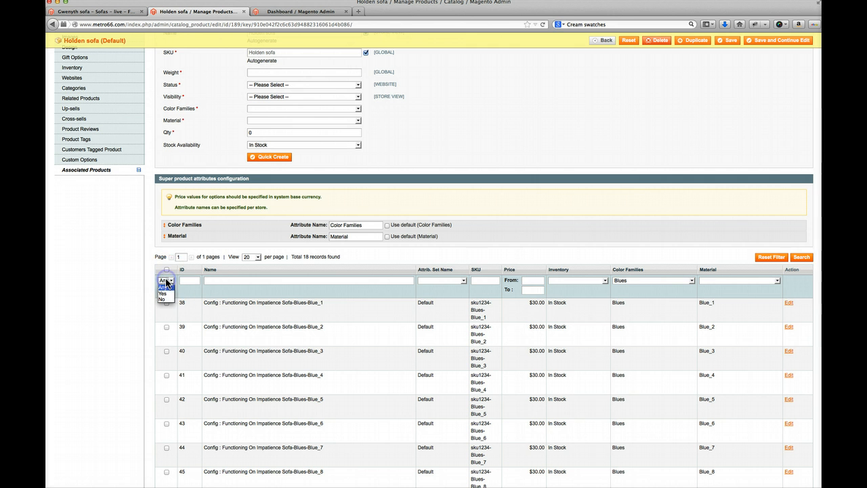
{"action": "left_click", "coordinate": [167, 271]}
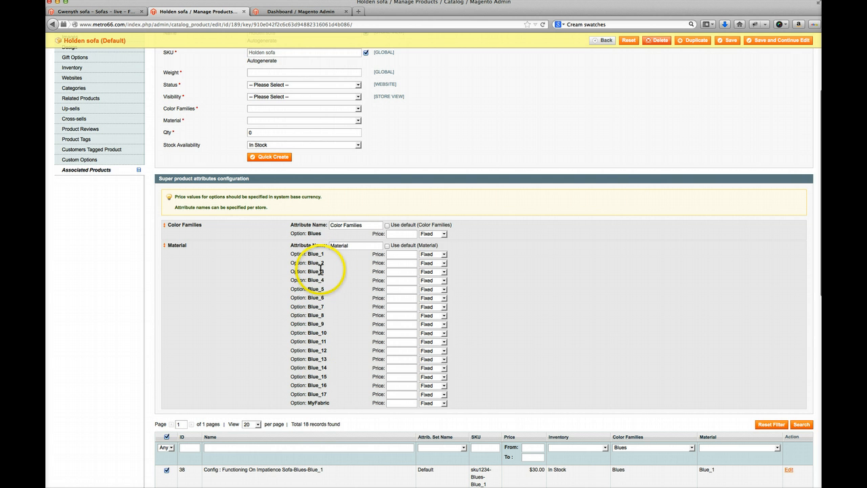
Review the Holden sofa's Blues material options and save the product while keeping it open for editing.
{"action": "scroll", "coordinate": [316, 271], "scroll_direction": "down", "scroll_amount": 3}
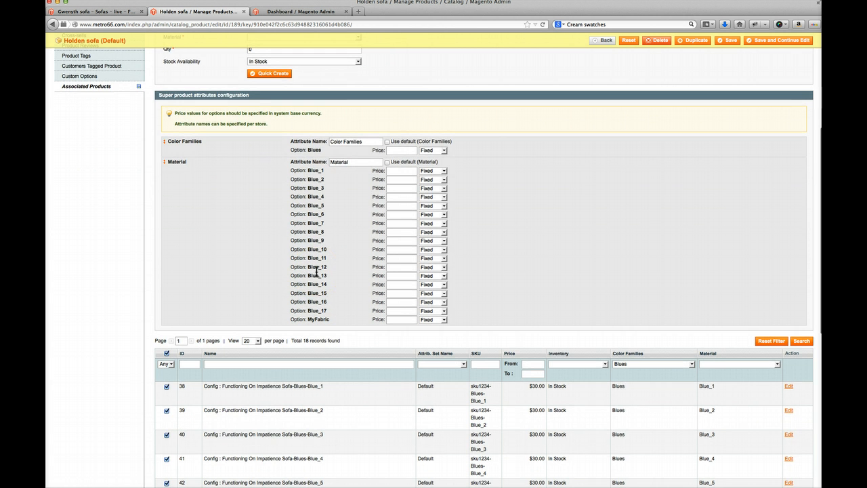
{"action": "scroll", "coordinate": [316, 273], "scroll_direction": "up", "scroll_amount": 8}
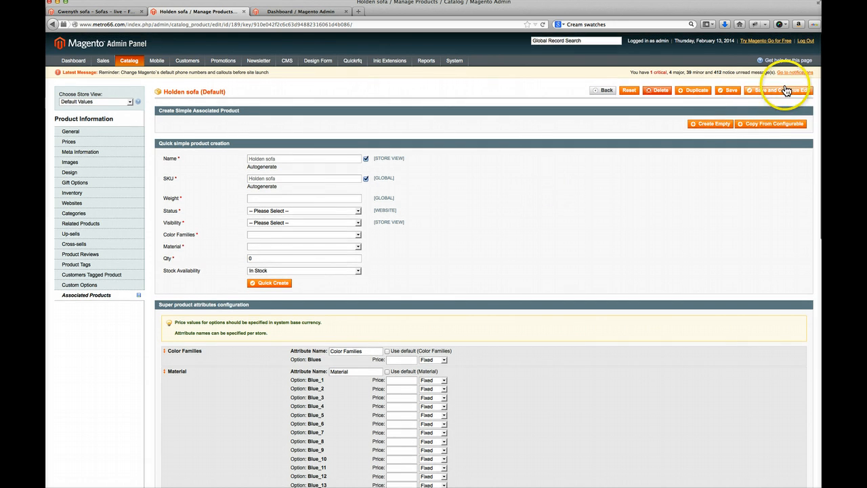
{"action": "left_click", "coordinate": [784, 91]}
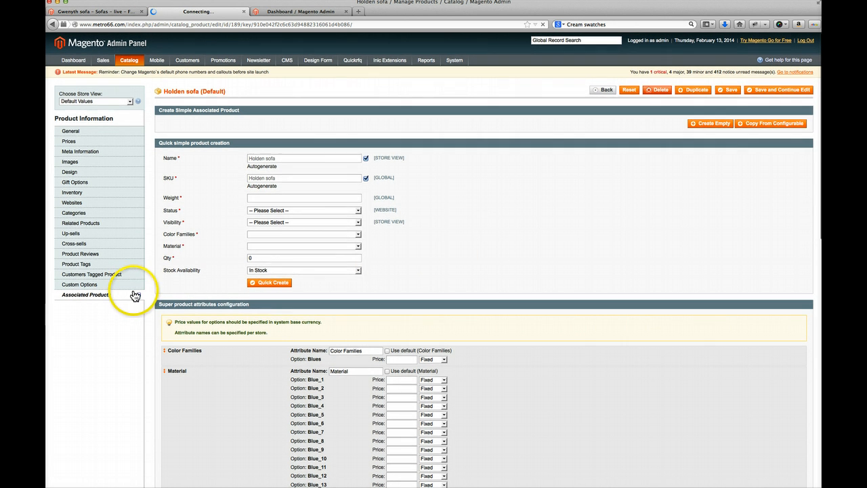
{"action": "scroll", "coordinate": [134, 290], "scroll_direction": "down", "scroll_amount": 5}
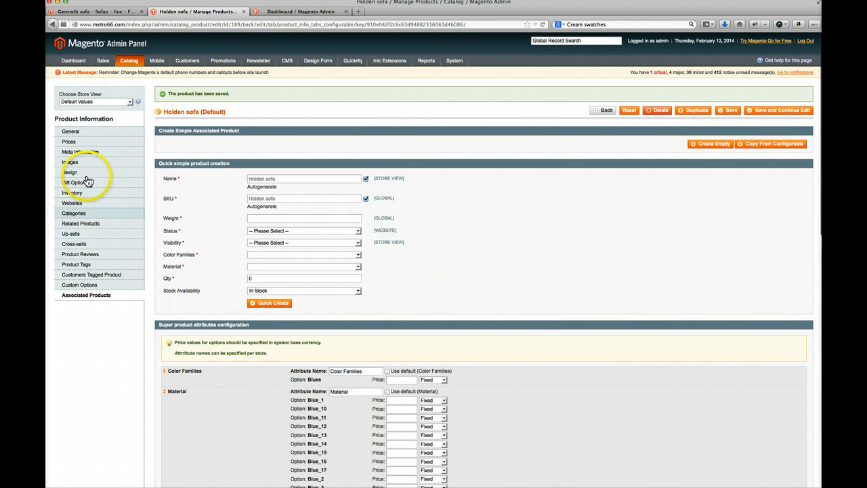
Use the Holden sofa's URL key to open its storefront page, and display the material swatches of the Blues color family.
{"action": "left_click", "coordinate": [79, 133]}
{"action": "scroll", "coordinate": [300, 300], "scroll_direction": "down", "scroll_amount": 10}
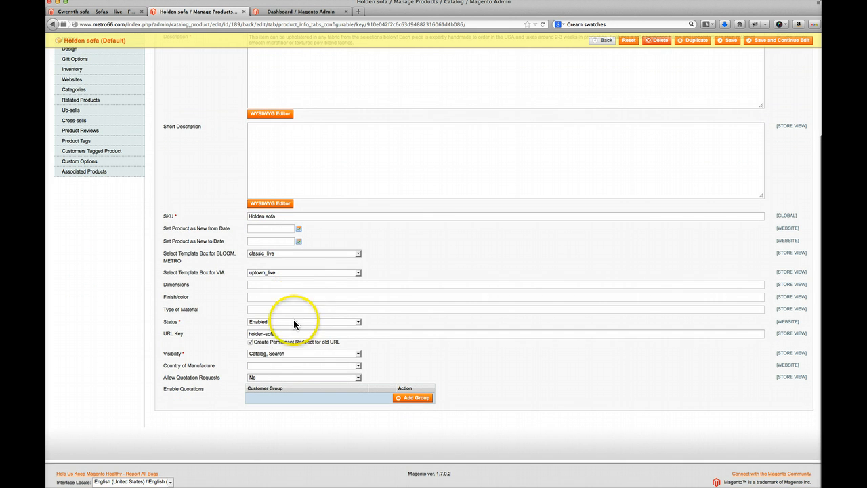
{"action": "left_click_drag", "start_coordinate": [288, 334], "coordinate": [192, 327]}
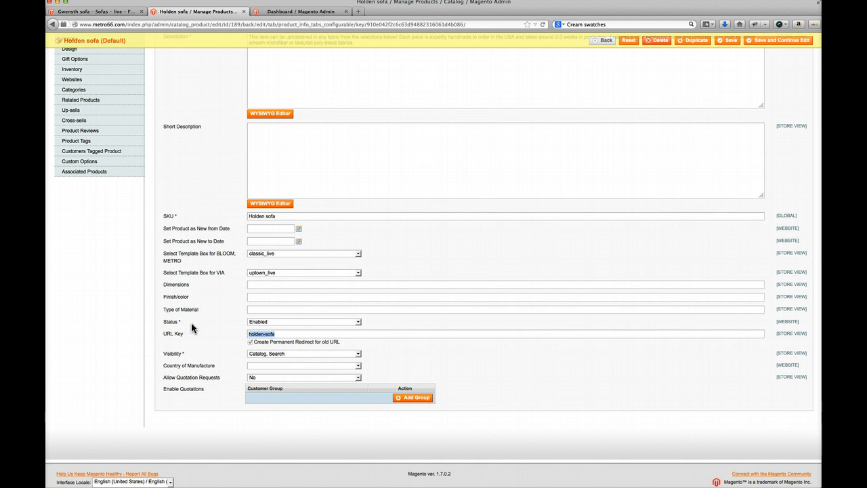
{"action": "left_click", "coordinate": [95, 11]}
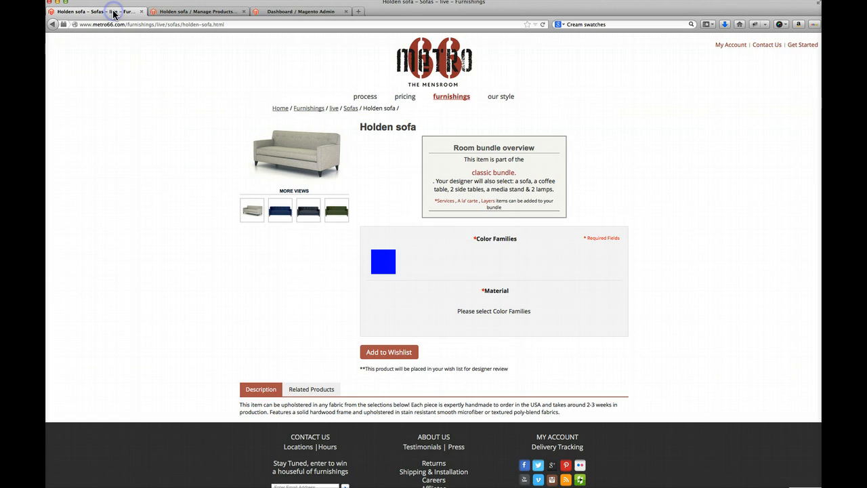
{"action": "left_click", "coordinate": [390, 268]}
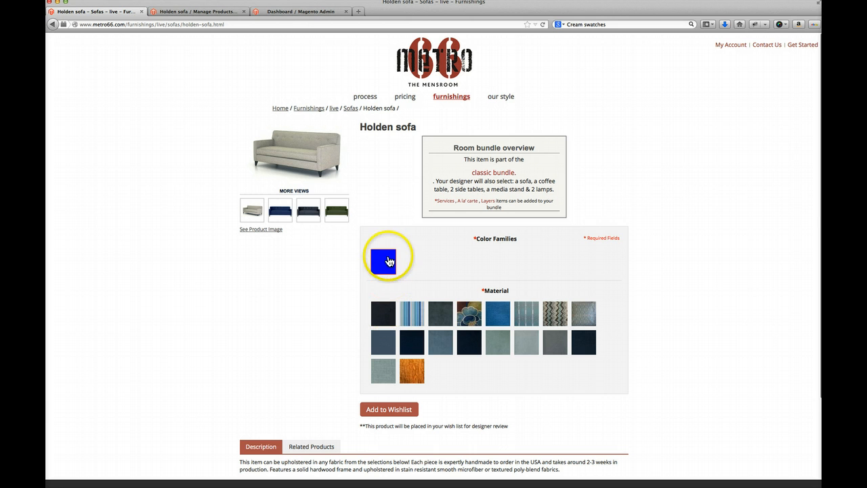
{"action": "mouse_move", "coordinate": [416, 312]}
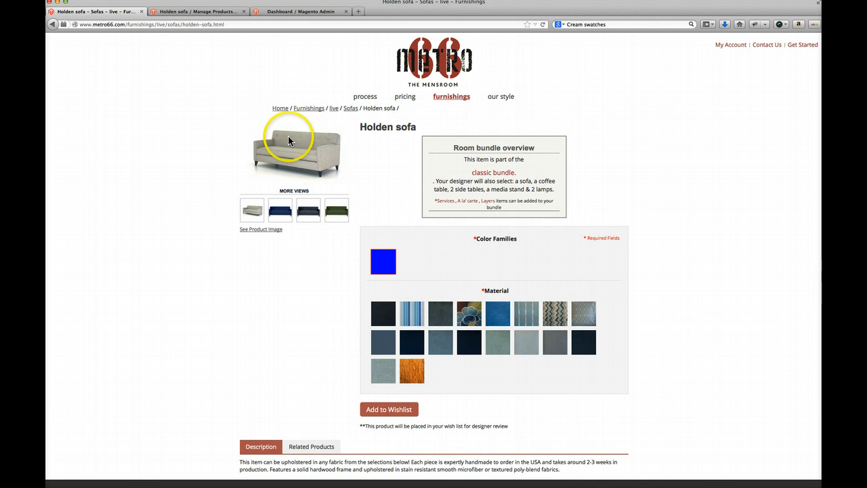
Check the Holden sofa's storefront page and its admin inventory settings, including the stock availability options.
{"action": "left_click", "coordinate": [175, 11]}
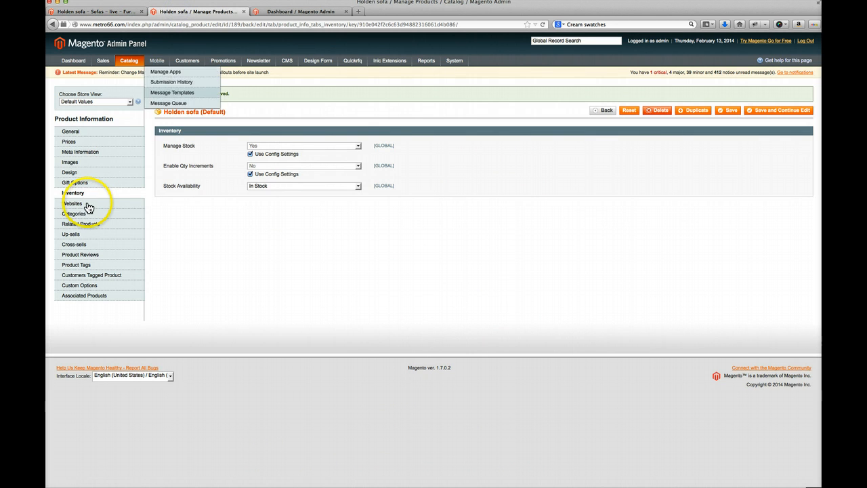
{"action": "left_click", "coordinate": [111, 11]}
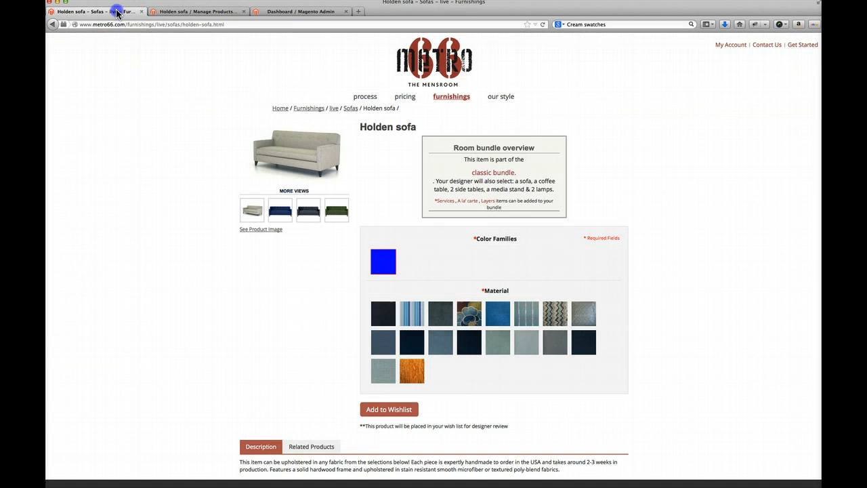
{"action": "left_click", "coordinate": [173, 12]}
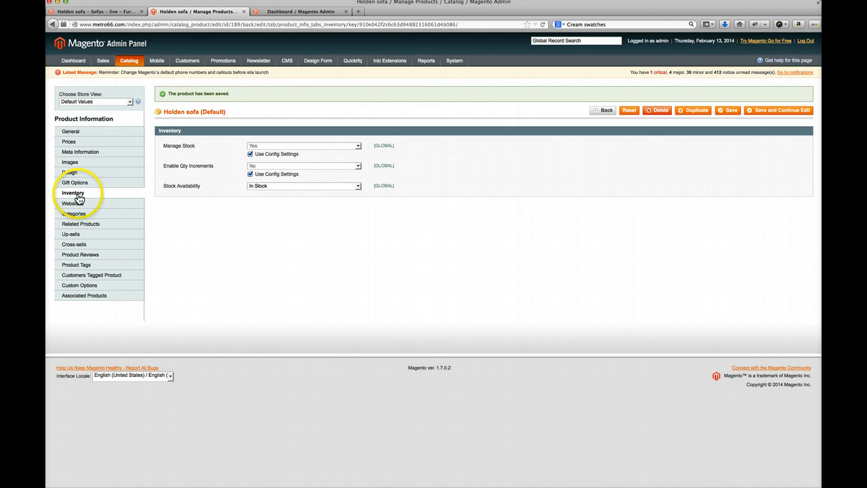
{"action": "left_click", "coordinate": [276, 187]}
{"action": "left_click", "coordinate": [276, 192]}
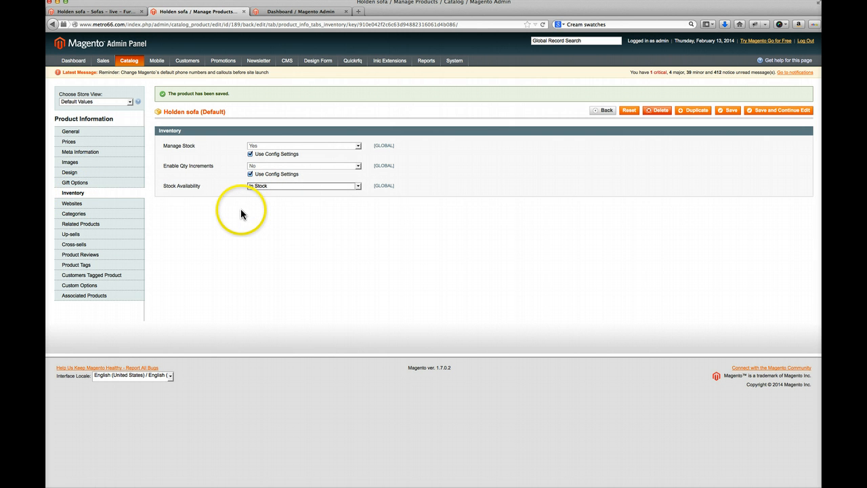
Filter the Holden sofa's associated products by the Blacks color family.
{"action": "left_click", "coordinate": [87, 297]}
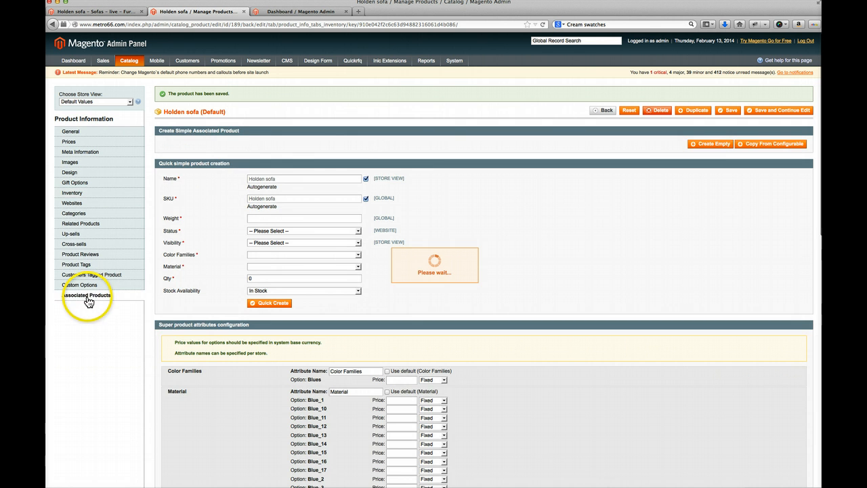
{"action": "scroll", "coordinate": [185, 303], "scroll_direction": "down", "scroll_amount": 10}
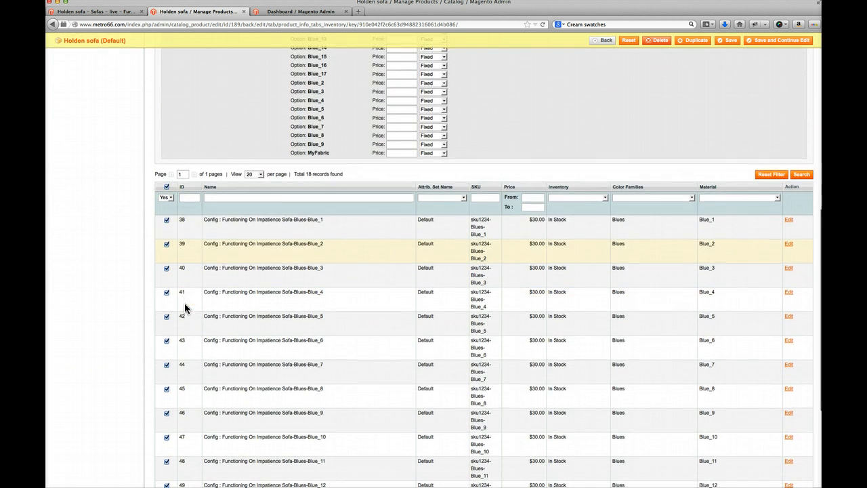
{"action": "left_click", "coordinate": [630, 198]}
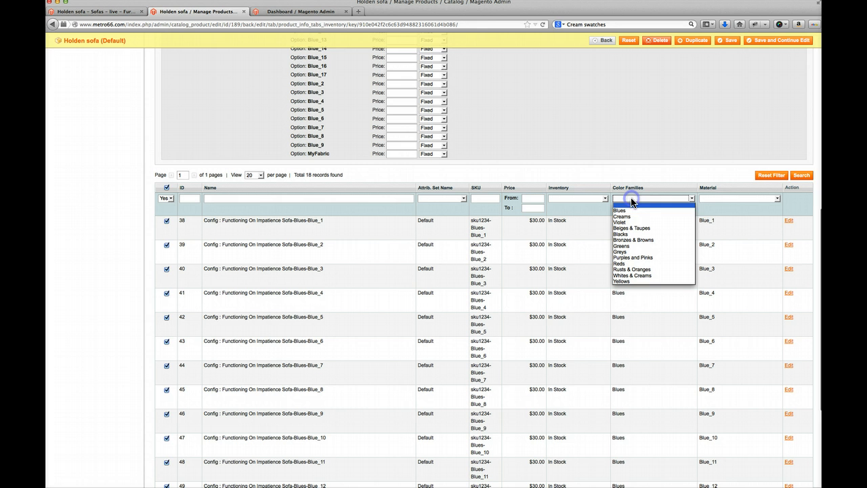
{"action": "left_click", "coordinate": [645, 234]}
{"action": "left_click", "coordinate": [801, 175]}
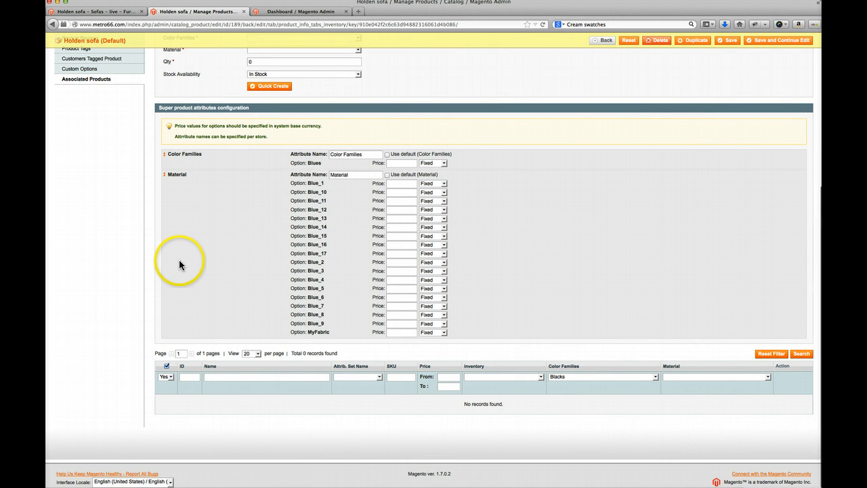
Set the assignment filter to Any and rerun the Blacks search to include products not yet assigned to the Holden sofa.
{"action": "left_click", "coordinate": [166, 367]}
{"action": "left_click", "coordinate": [800, 355]}
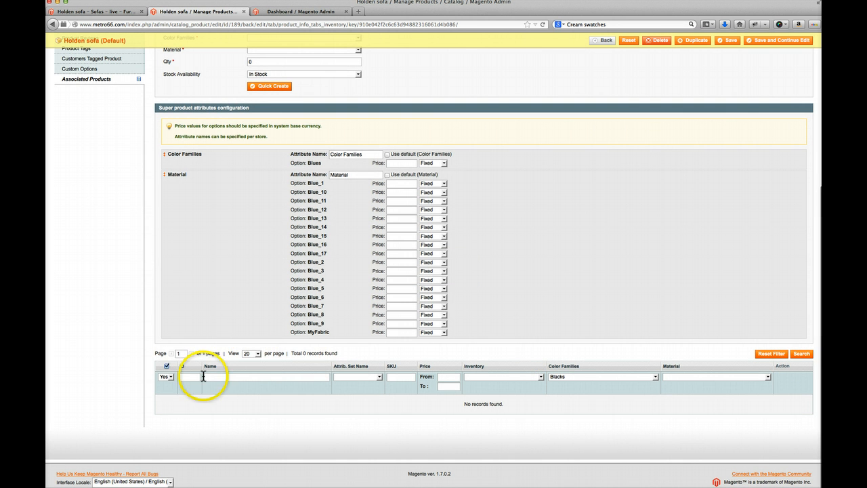
{"action": "left_click", "coordinate": [166, 377]}
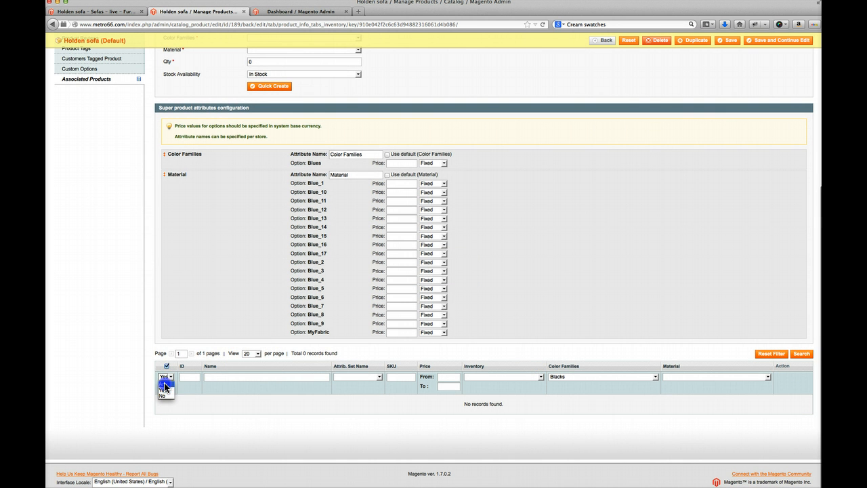
{"action": "left_click", "coordinate": [802, 355]}
{"action": "scroll", "coordinate": [460, 364], "scroll_direction": "down", "scroll_amount": 2}
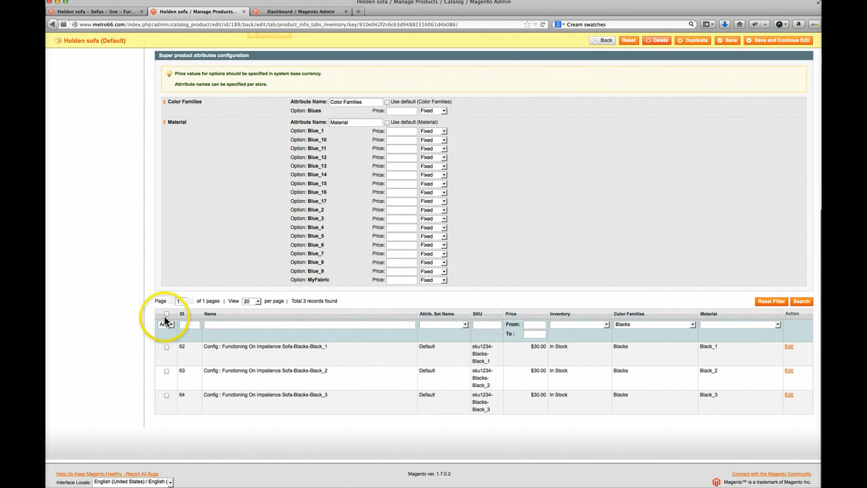
Assign all products in the filtered Blacks list to the Holden sofa and save while keeping the product open for editing.
{"action": "left_click", "coordinate": [166, 314]}
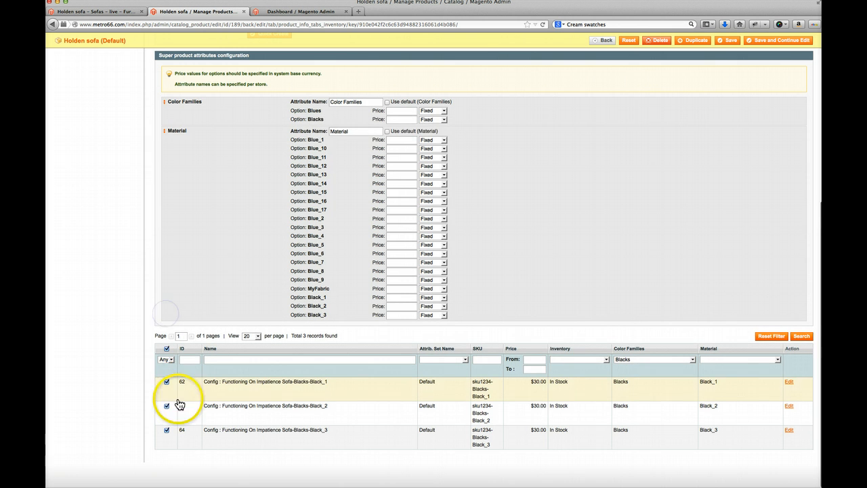
{"action": "scroll", "coordinate": [785, 162], "scroll_direction": "up", "scroll_amount": 5}
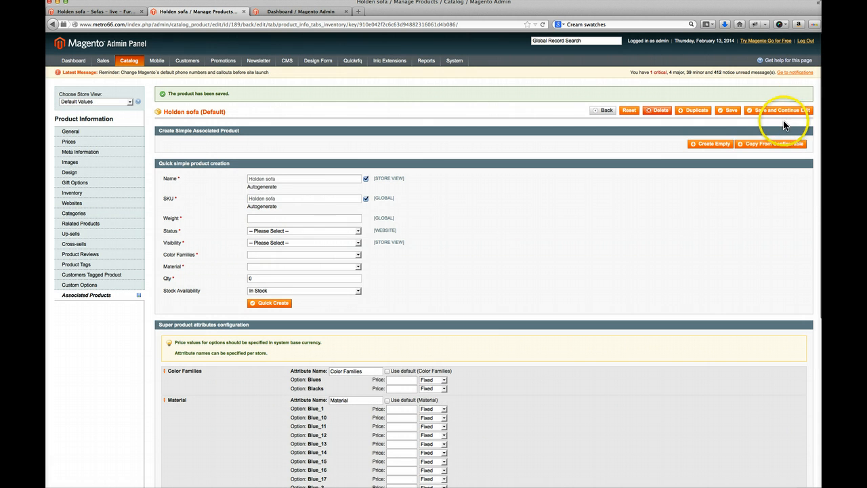
{"action": "left_click", "coordinate": [784, 111]}
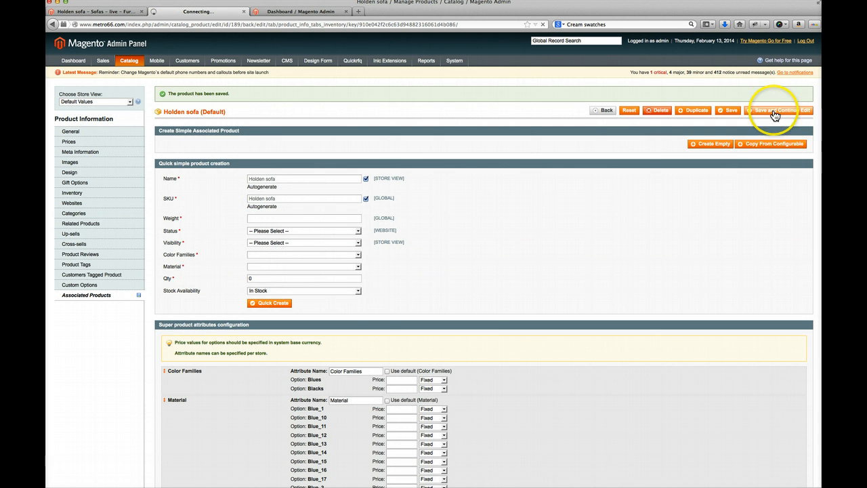
Reload the Holden sofa's storefront page and display the material swatches of the Blacks and Blues color families in turn.
{"action": "left_click", "coordinate": [100, 12]}
{"action": "left_click", "coordinate": [543, 25]}
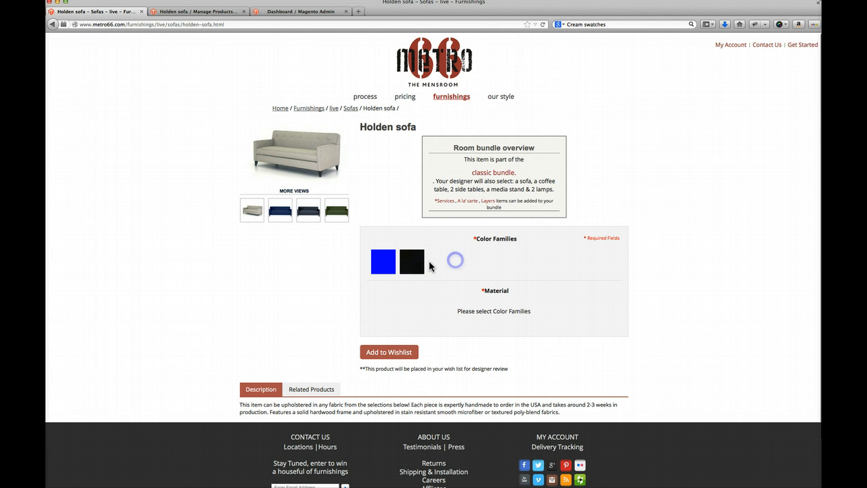
{"action": "left_click", "coordinate": [415, 264]}
{"action": "left_click", "coordinate": [373, 261]}
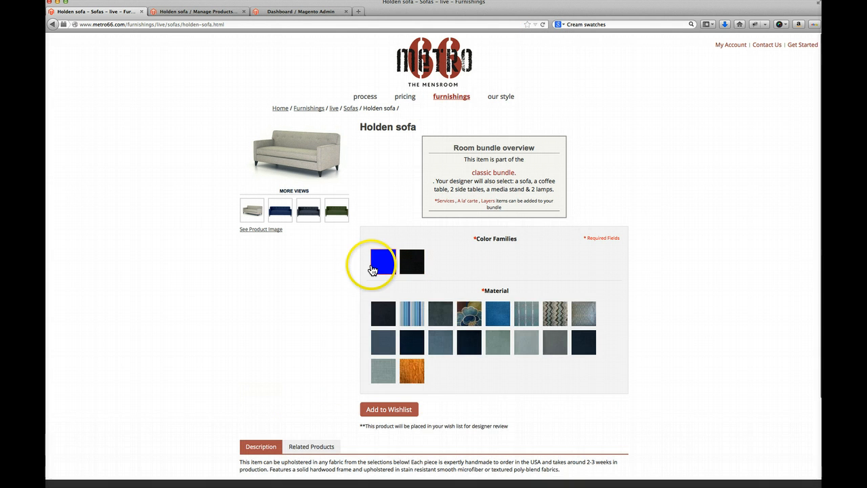
{"action": "left_click", "coordinate": [412, 263]}
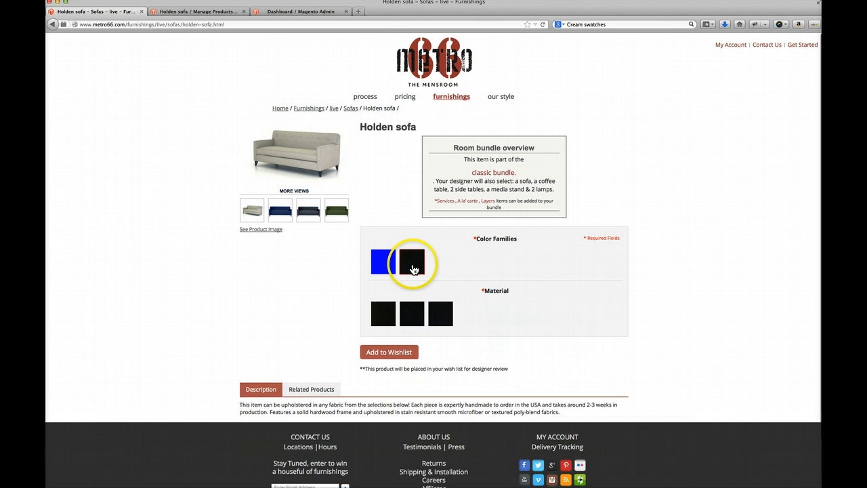